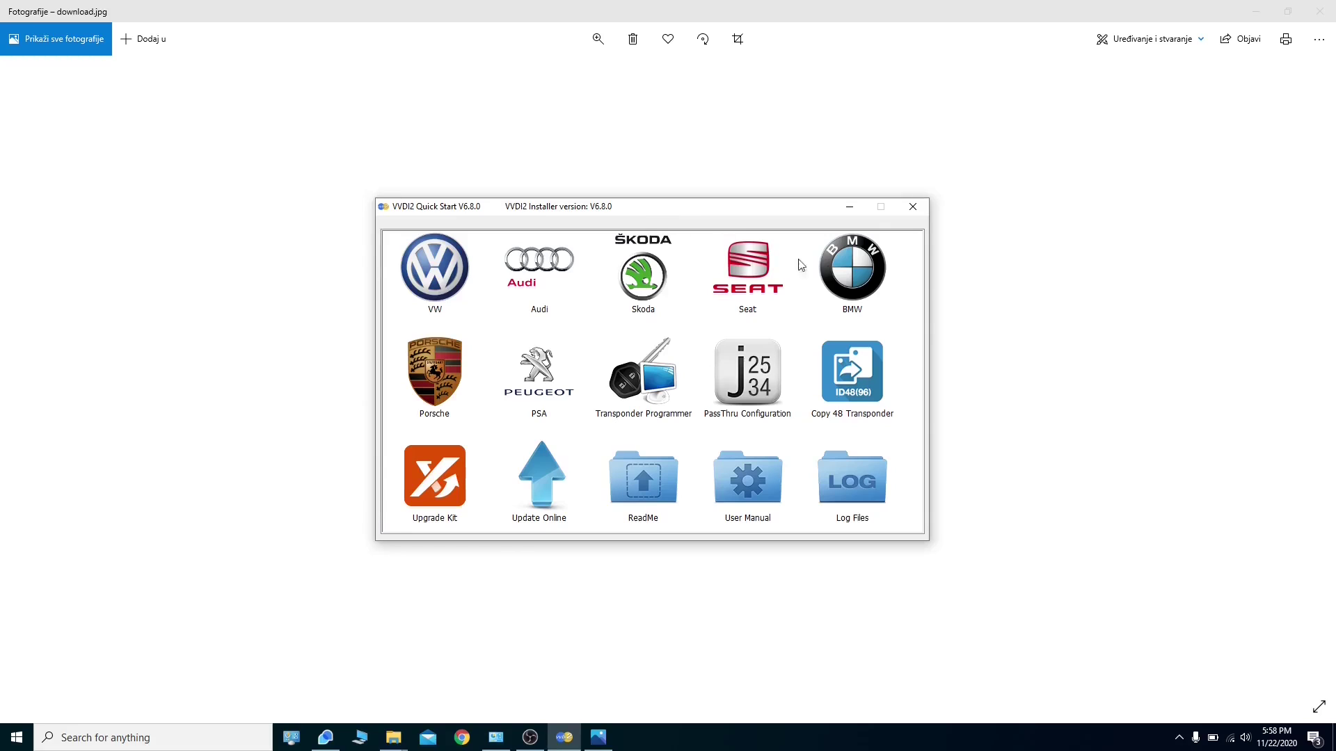
Launch the BMW tool from the VVDI2 Quick Start launcher.
left_click(851, 274)
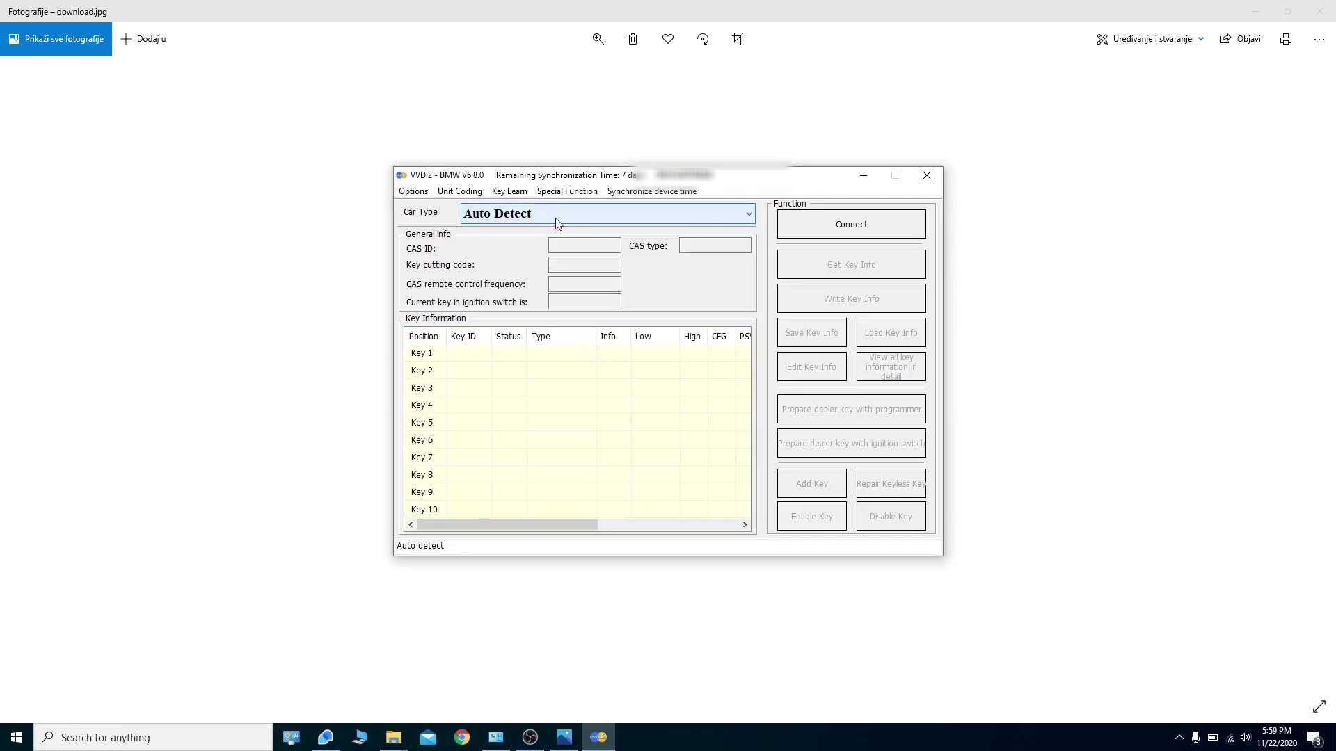
Connect to the car, open Unit Coding, and select the 5 series E60 E61 E62 E63 E64 body.
left_click(828, 224)
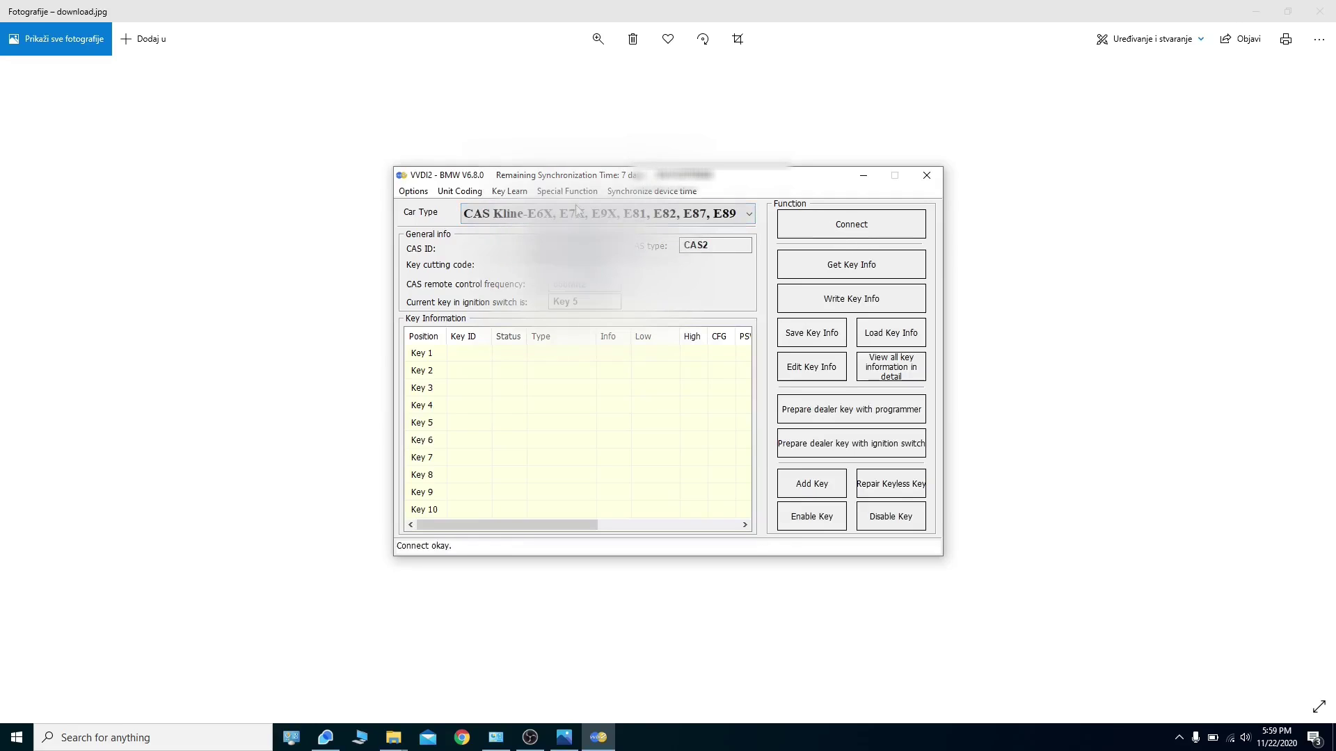
left_click(478, 193)
left_click(480, 206)
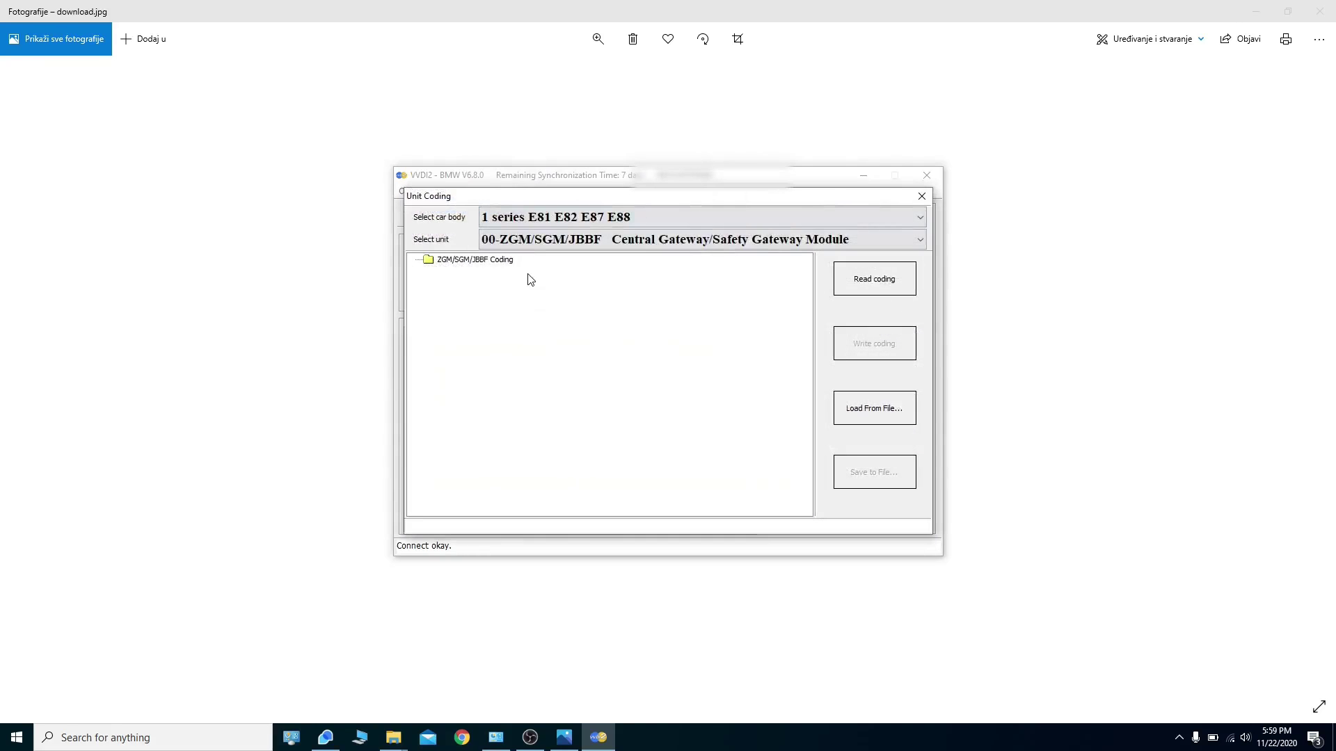
left_click(592, 219)
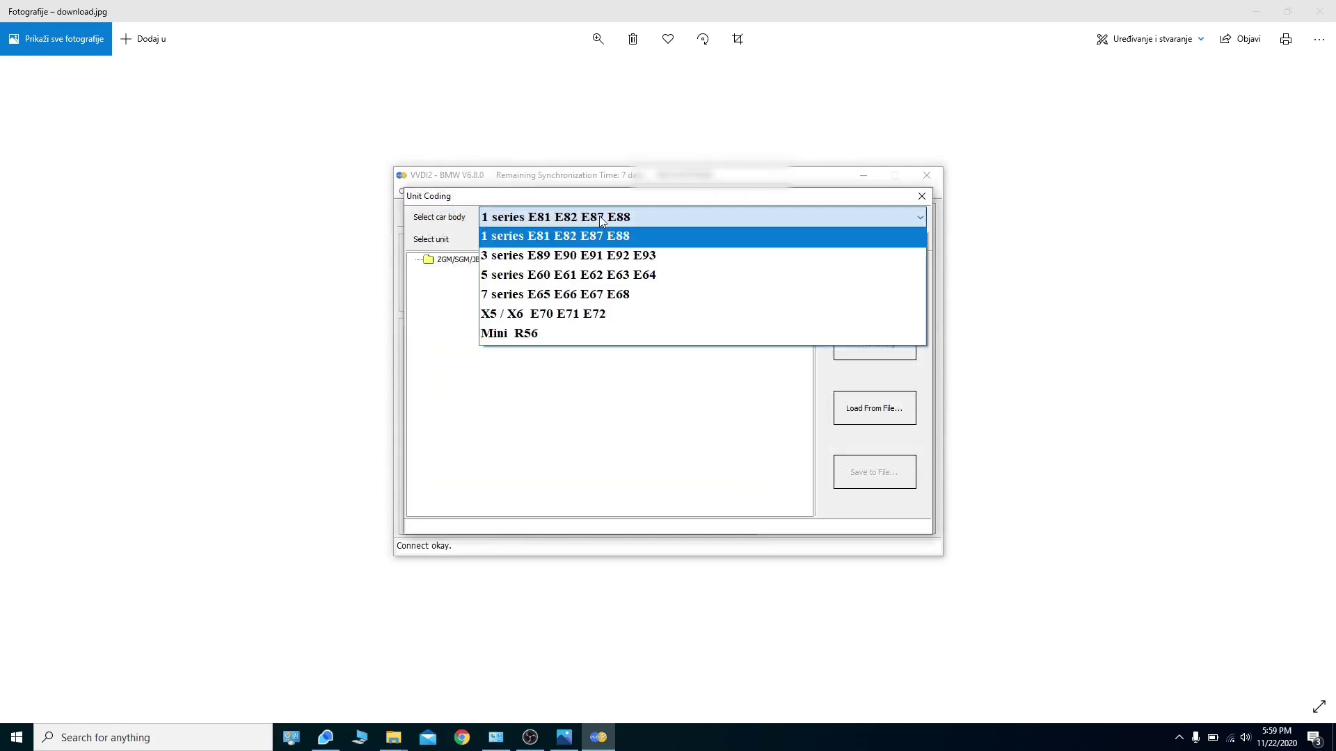
left_click(565, 276)
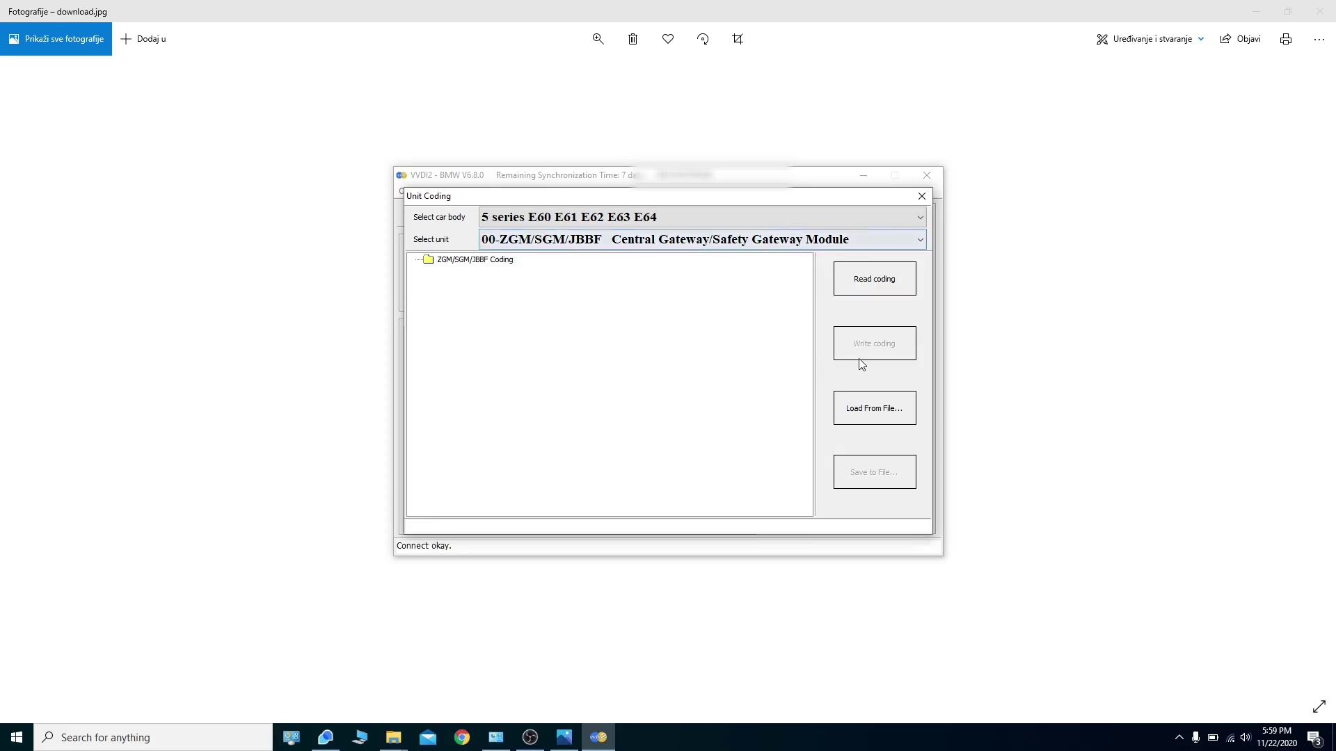
Pick A2-SBSR Satellite B-pillar Right from the bottom of the unit list.
left_click(526, 240)
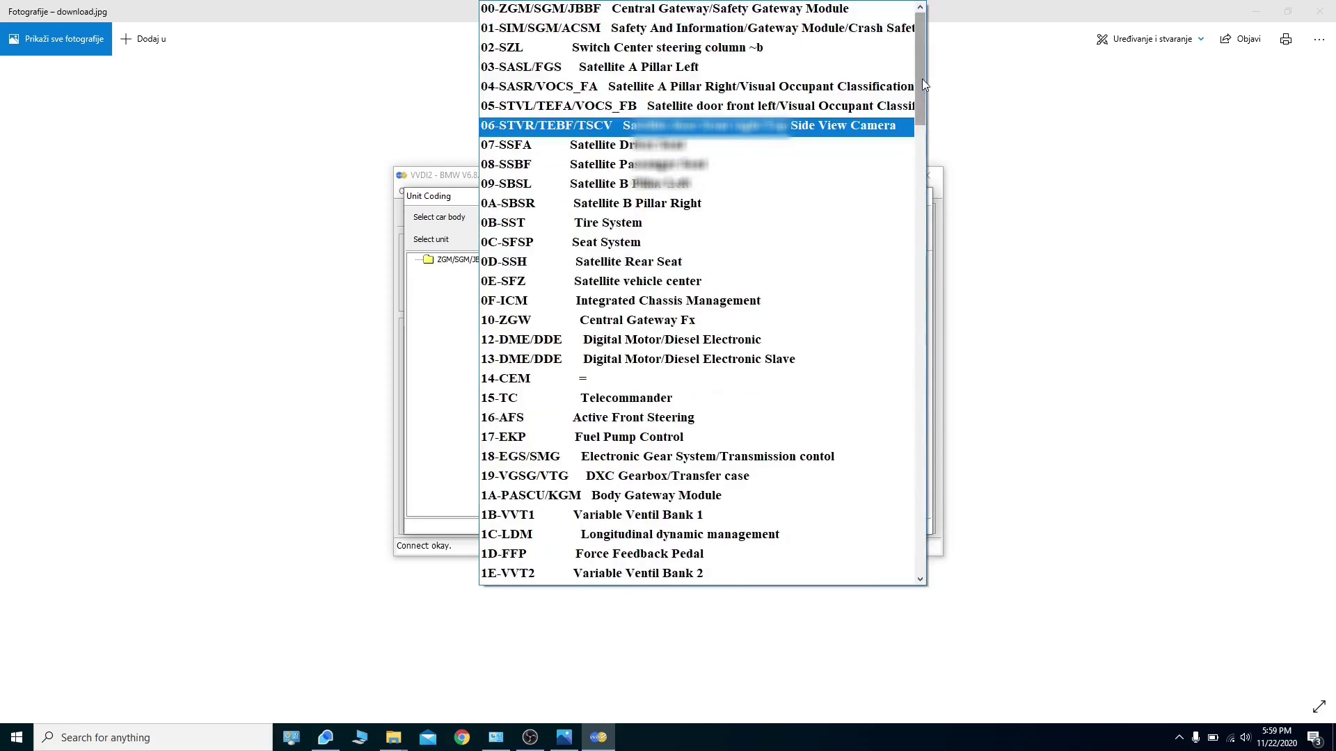
mouse_move(921, 78)
left_mouse_down()
mouse_move(928, 143)
mouse_move(930, 73)
left_mouse_up()
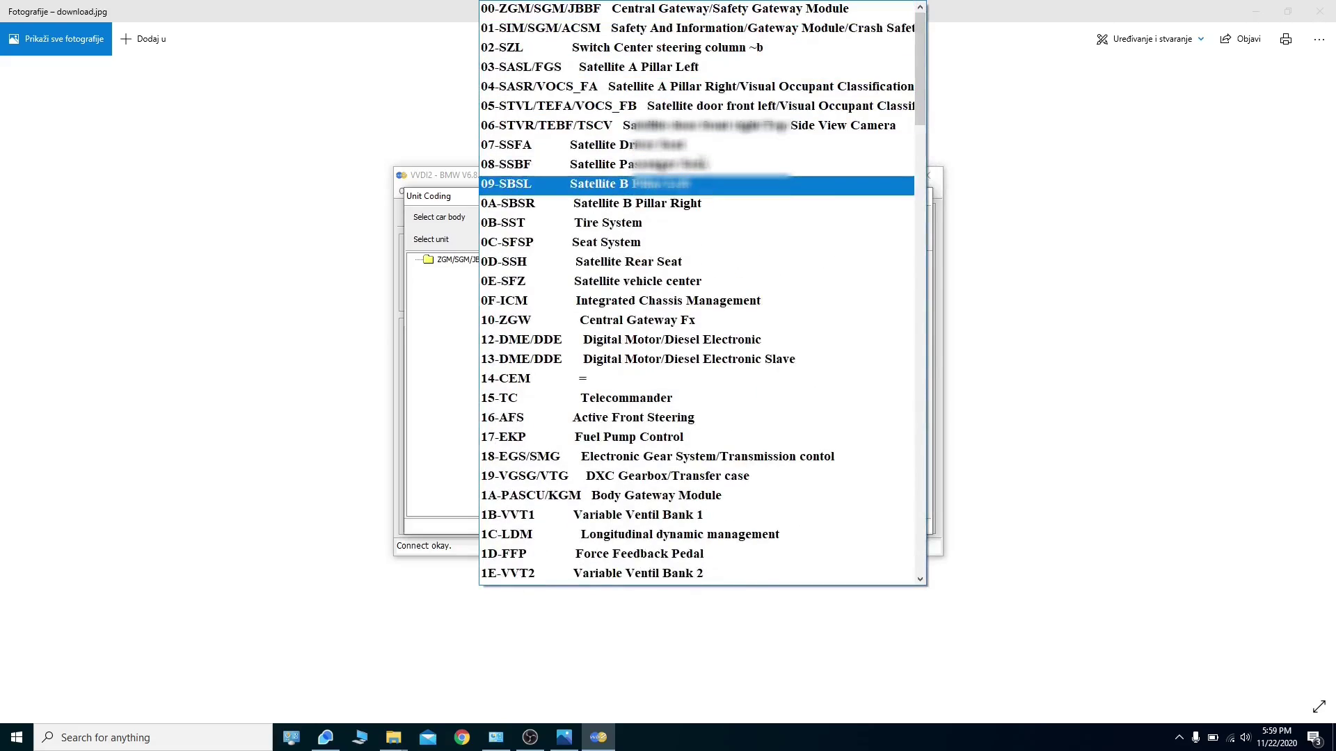
left_click_drag(924, 62, 917, 524)
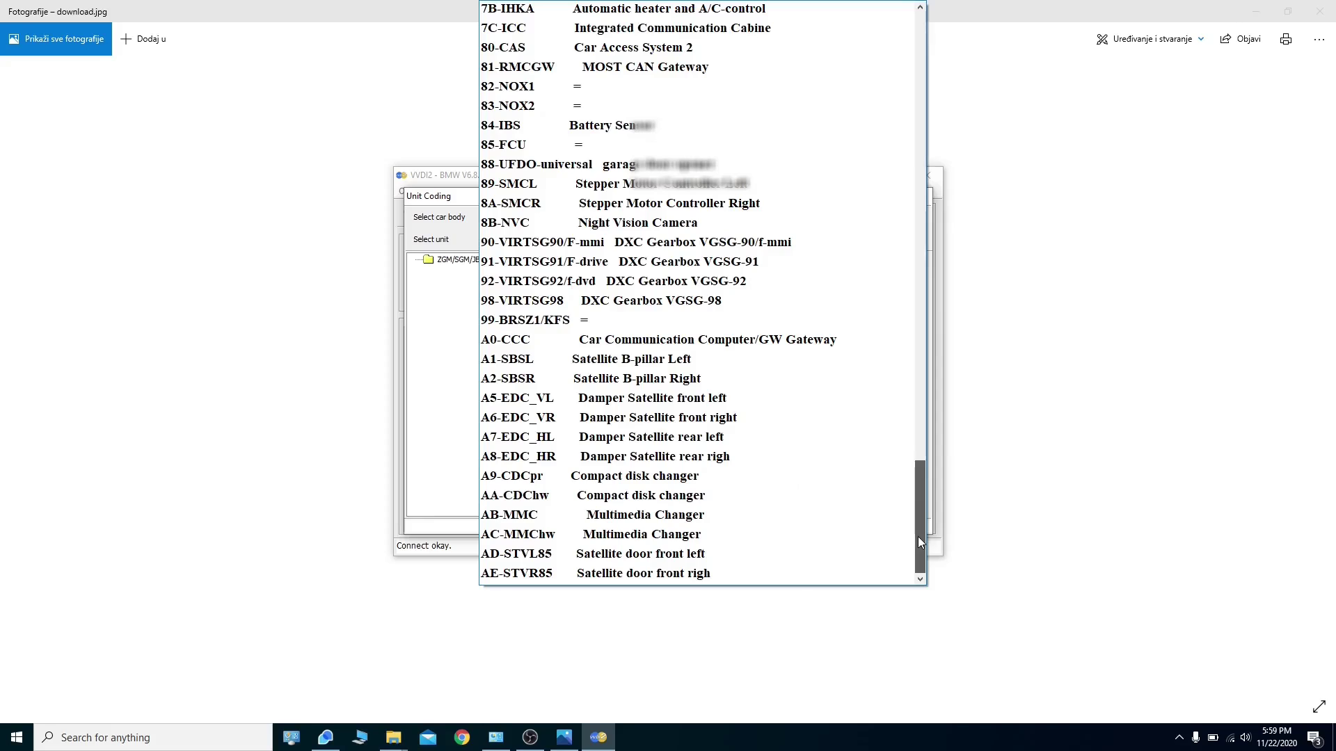
left_click_drag(924, 527, 924, 506)
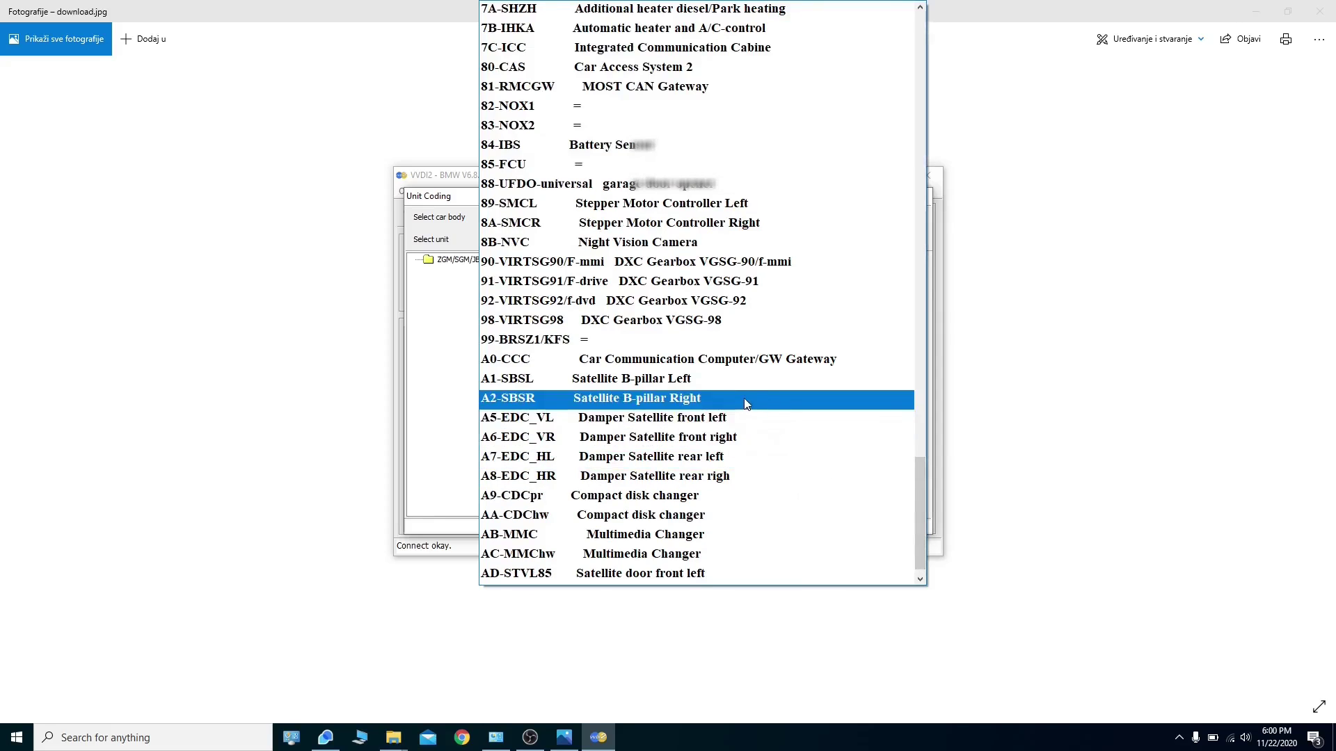
left_click(630, 400)
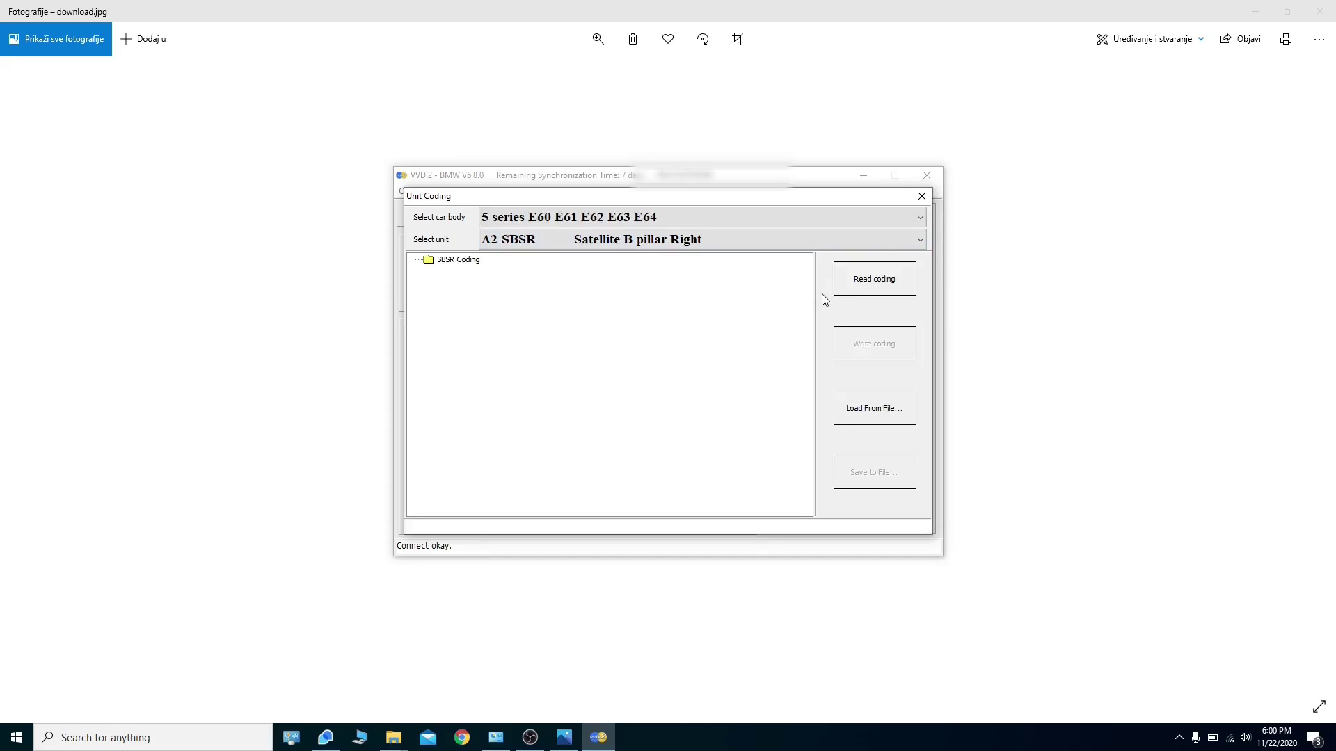
Read the B-pillar satellite's coding and expand General and ZK1_SBSR.
left_click(858, 288)
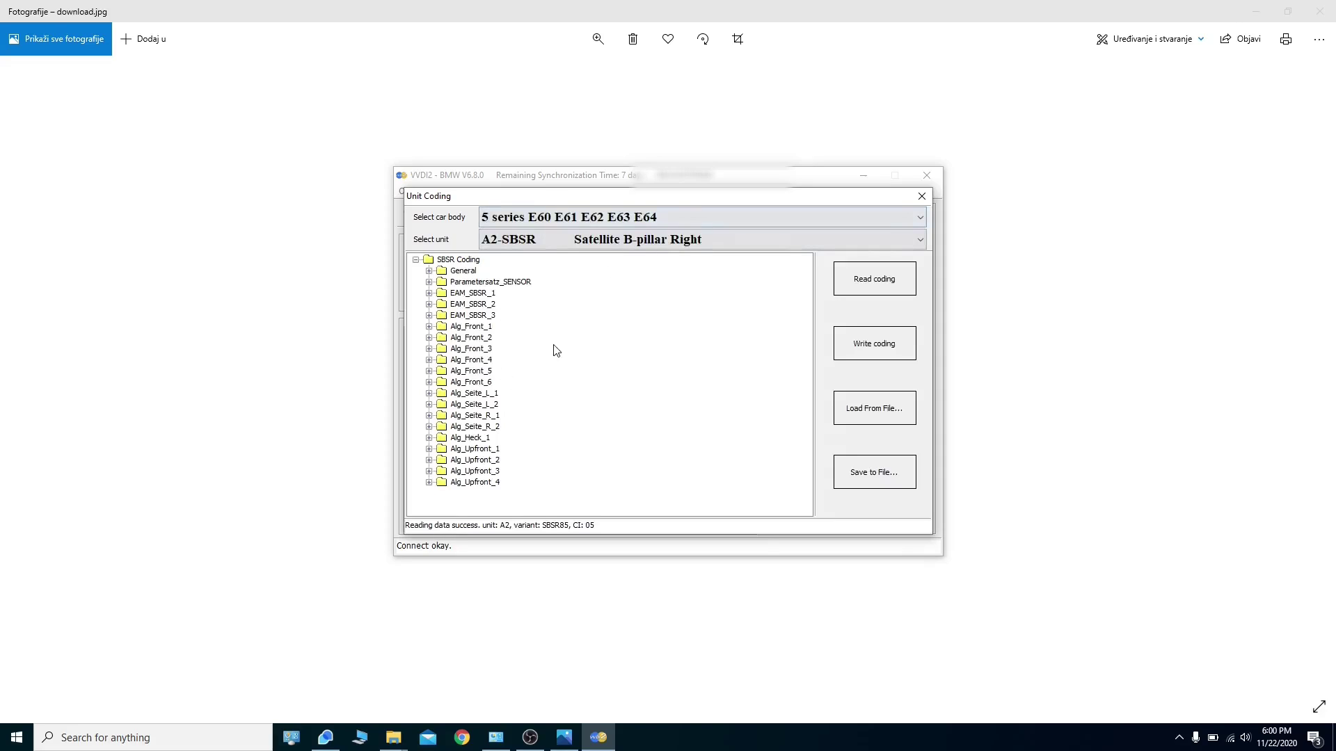
left_click(428, 272)
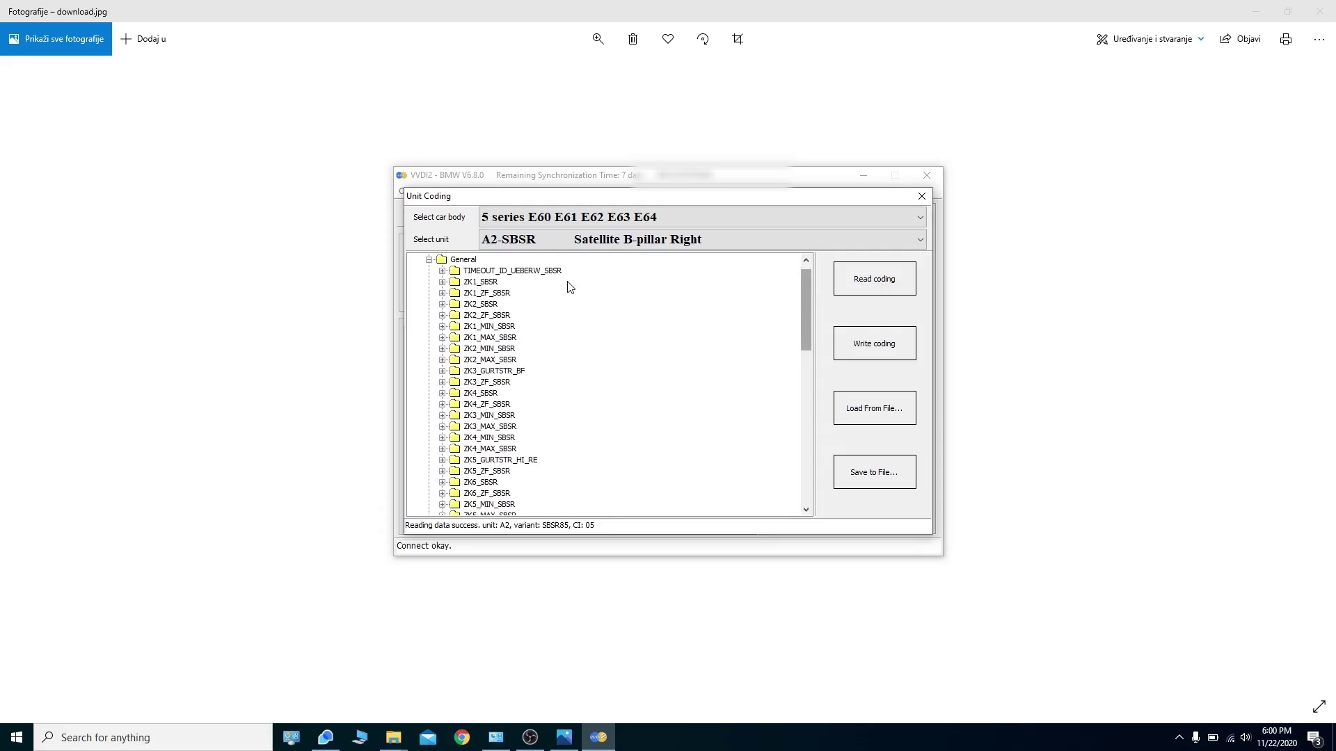
left_click(442, 282)
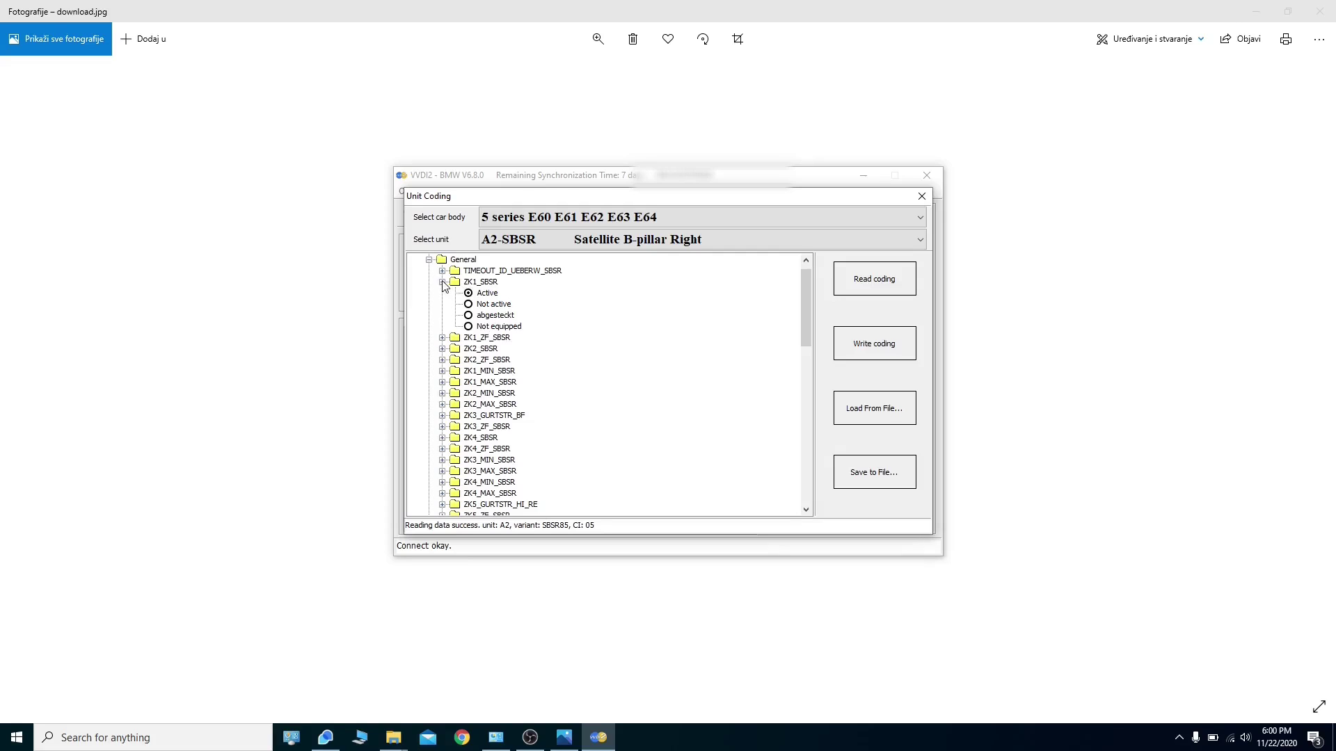
Toggle ZK1_SBSR to Not equipped and back to Active, then expand OC3_SBSR.
left_click(477, 328)
left_click(475, 293)
left_click_drag(805, 310, 800, 370)
left_click(443, 293)
left_click(443, 449)
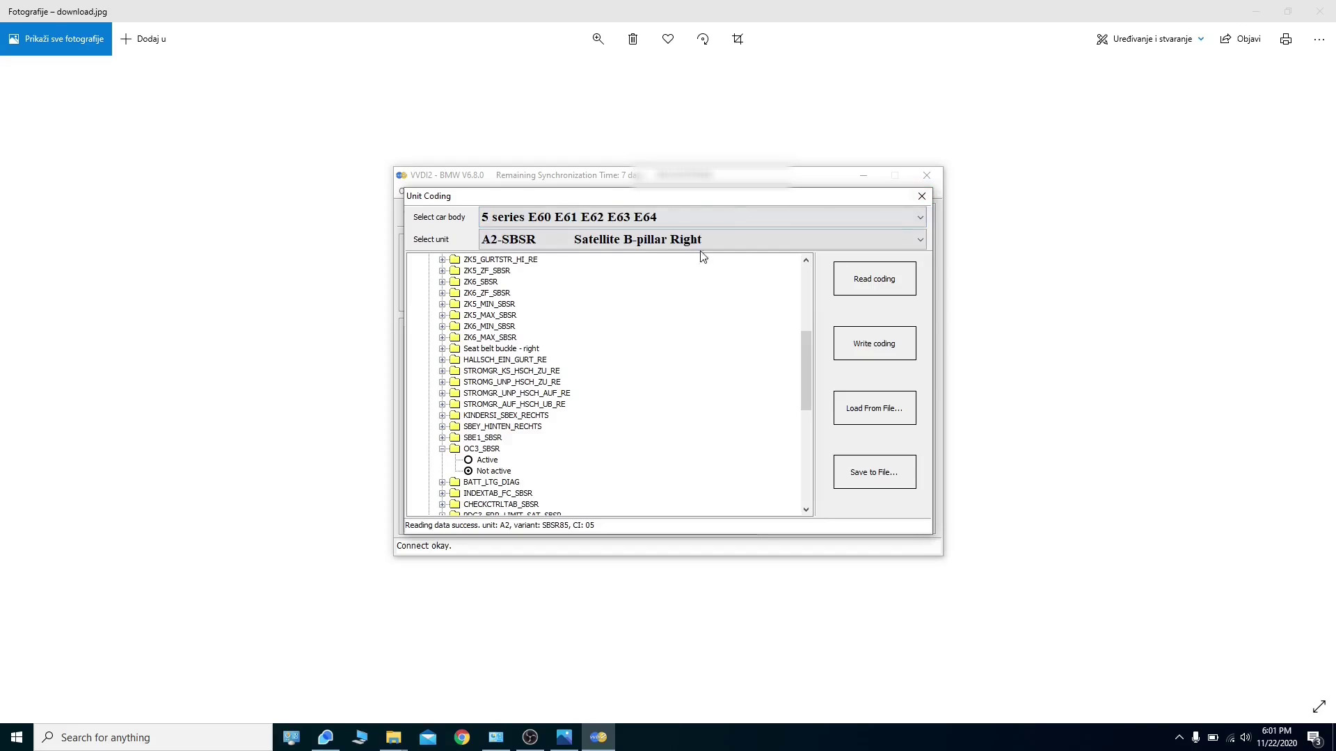
left_click(683, 244)
Attempt to read coding from the 1A-PASCU/KGM Body Gateway Module, which fails.
left_click_drag(916, 481, 920, 347)
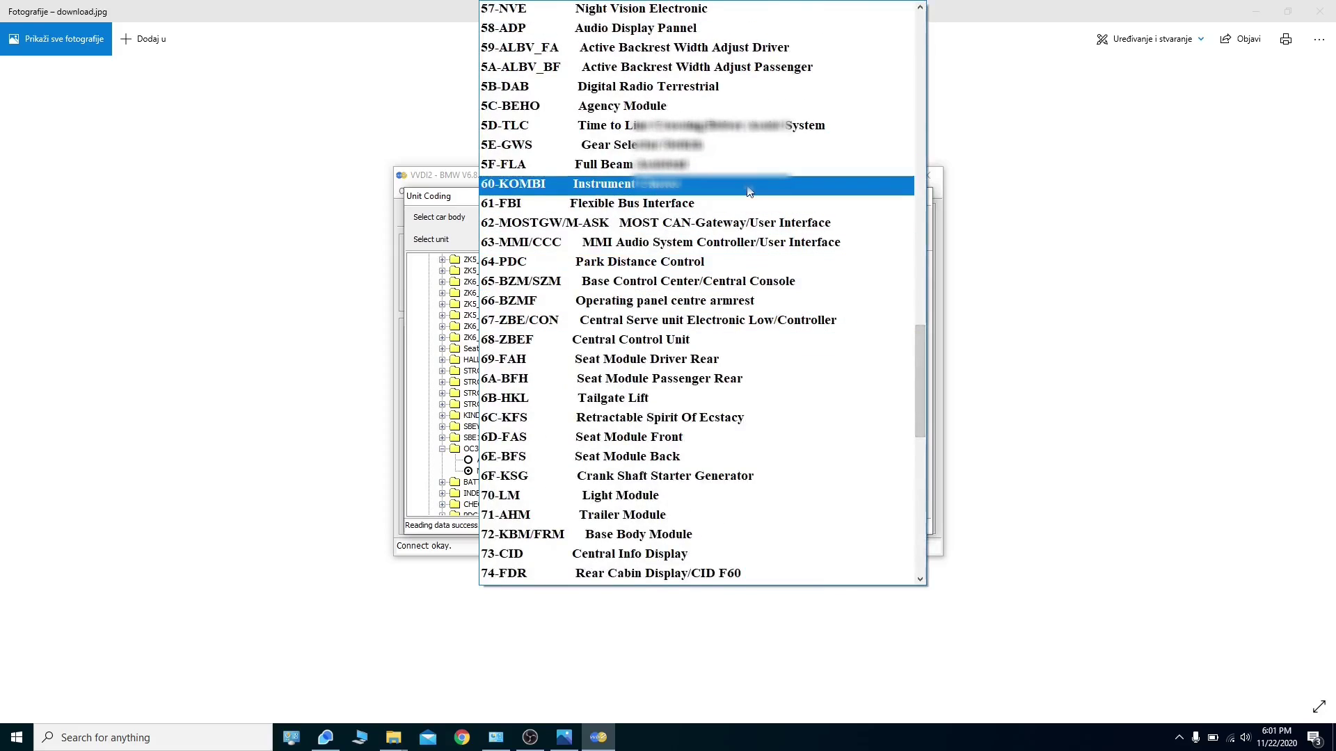
left_click_drag(915, 343, 936, 123)
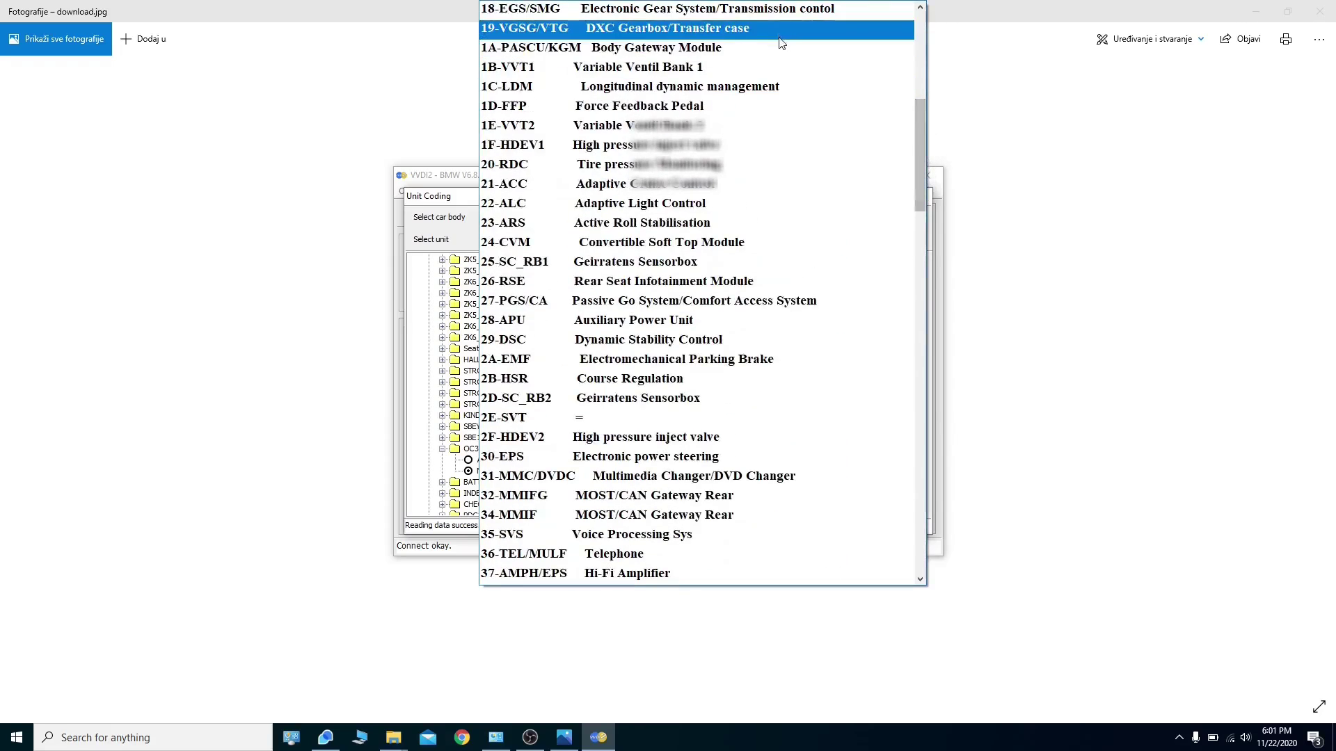
left_click(755, 49)
left_click(875, 291)
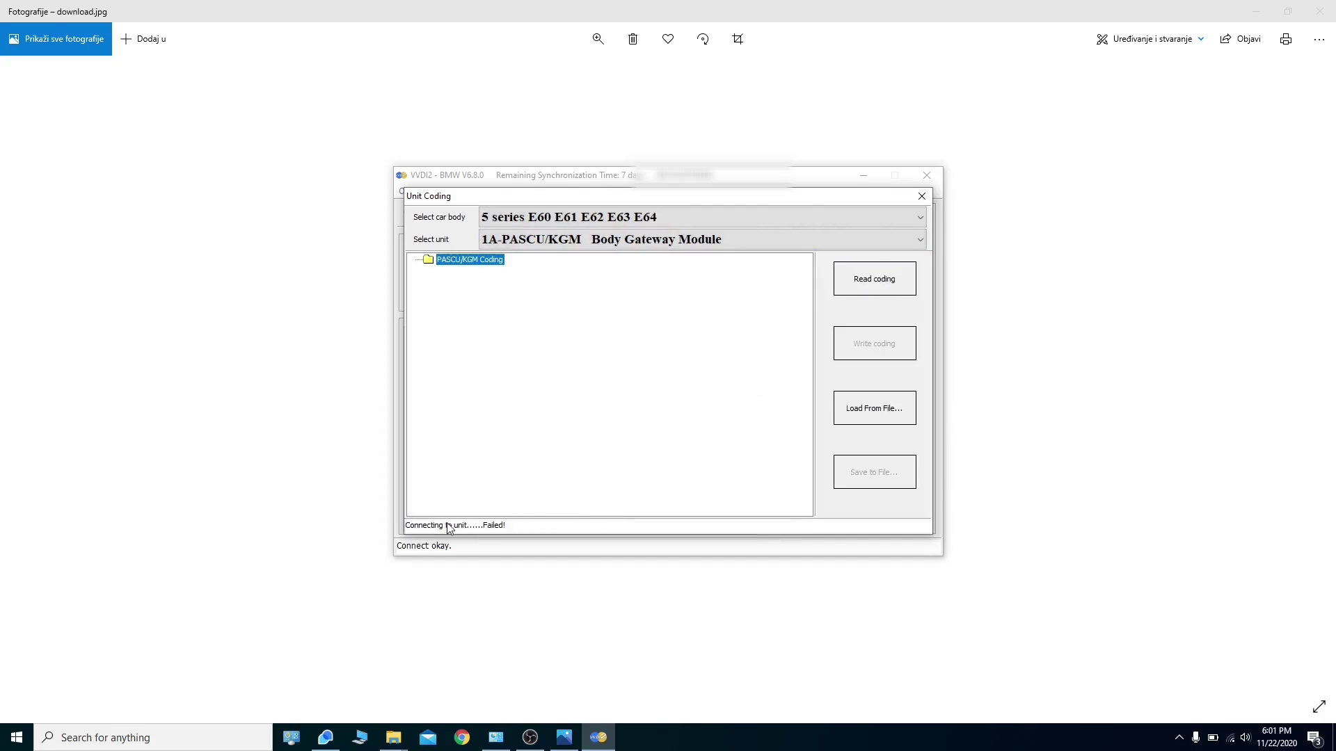
Switch the selected unit to 4D-TMBT Door Module Passenger.
left_click(920, 239)
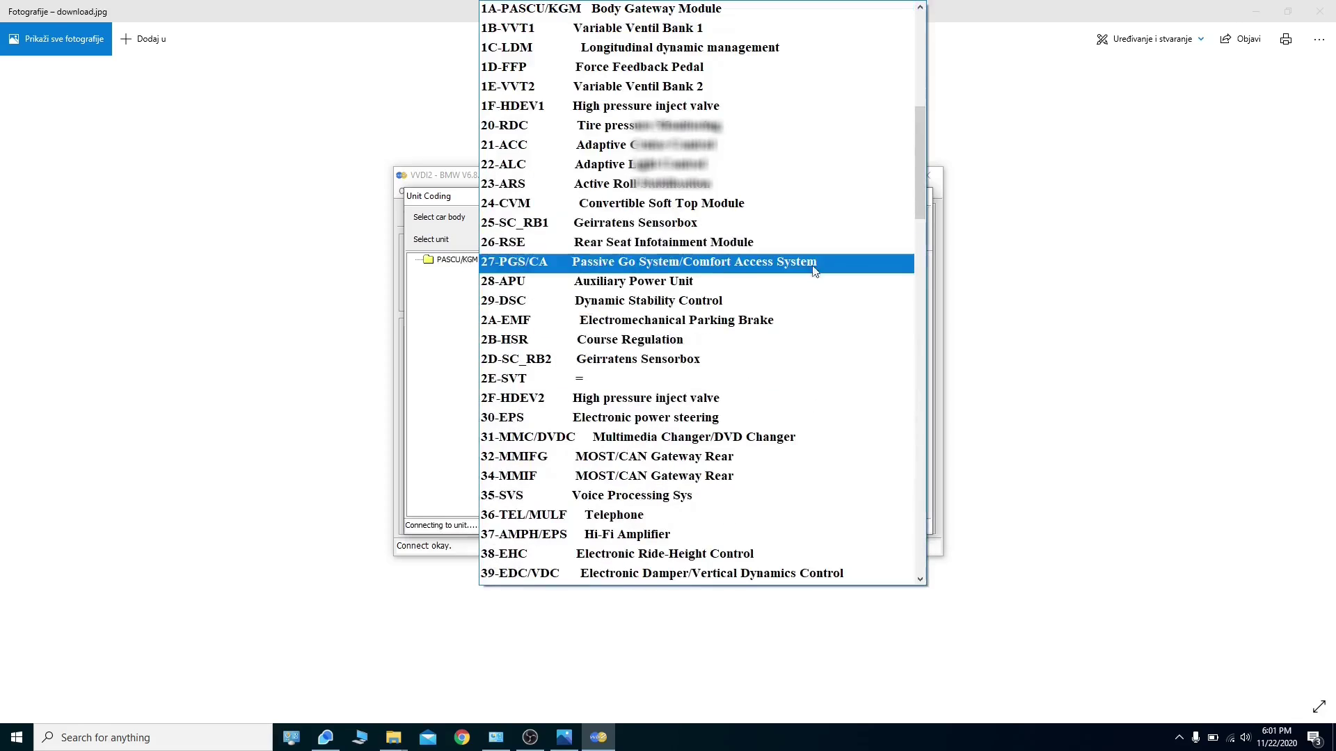
left_click_drag(920, 144, 925, 261)
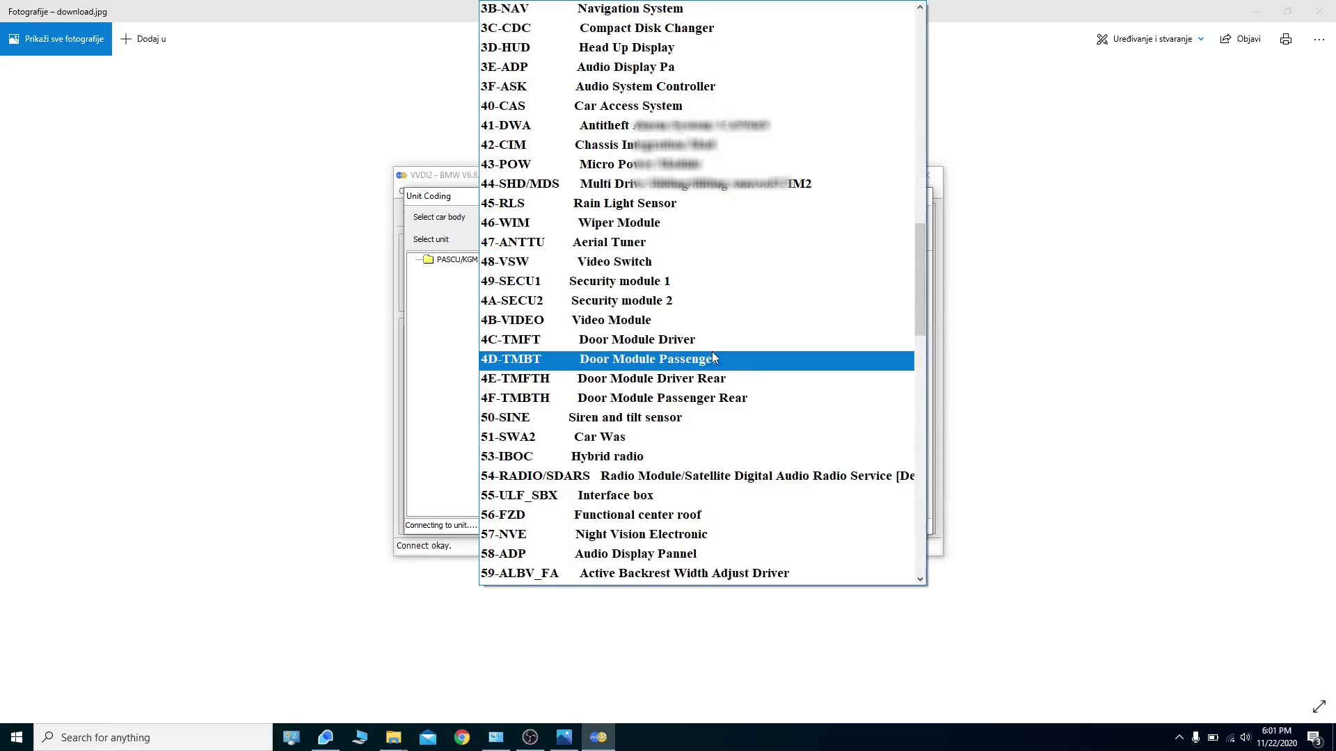
left_click(664, 361)
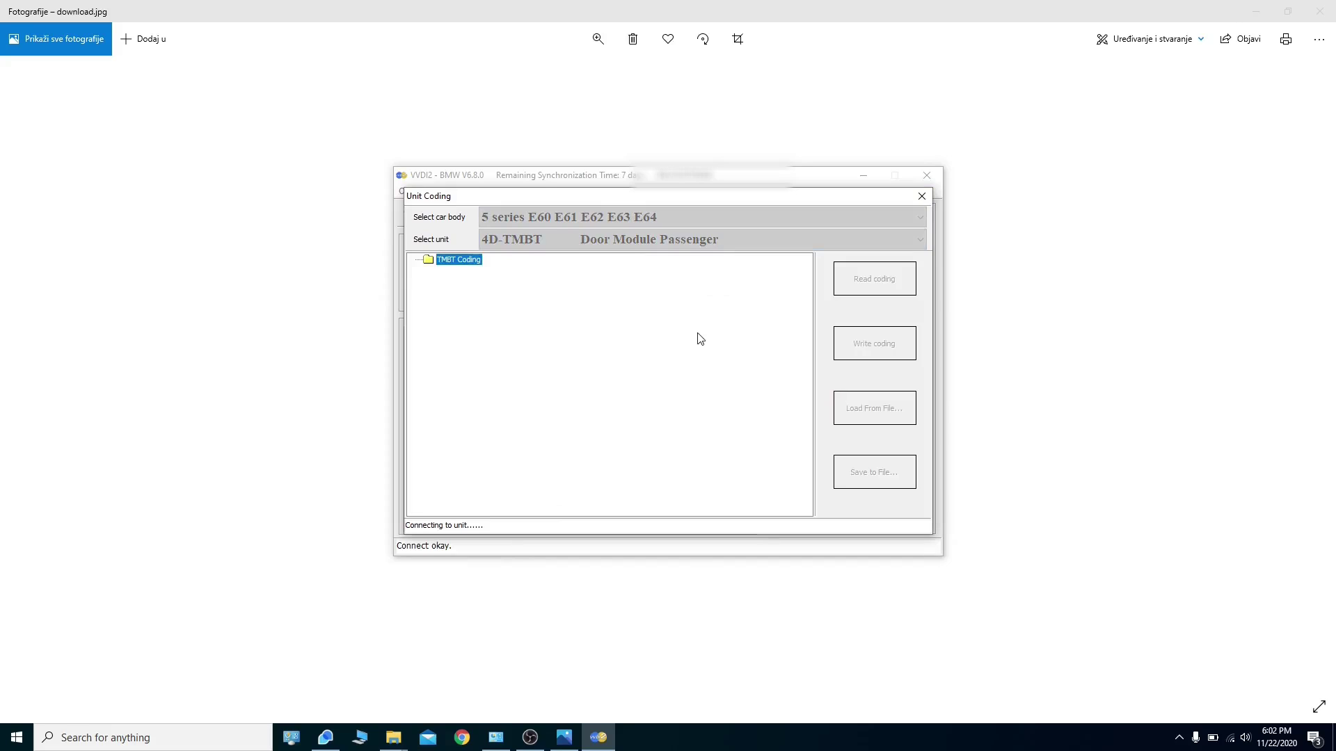
left_click(629, 243)
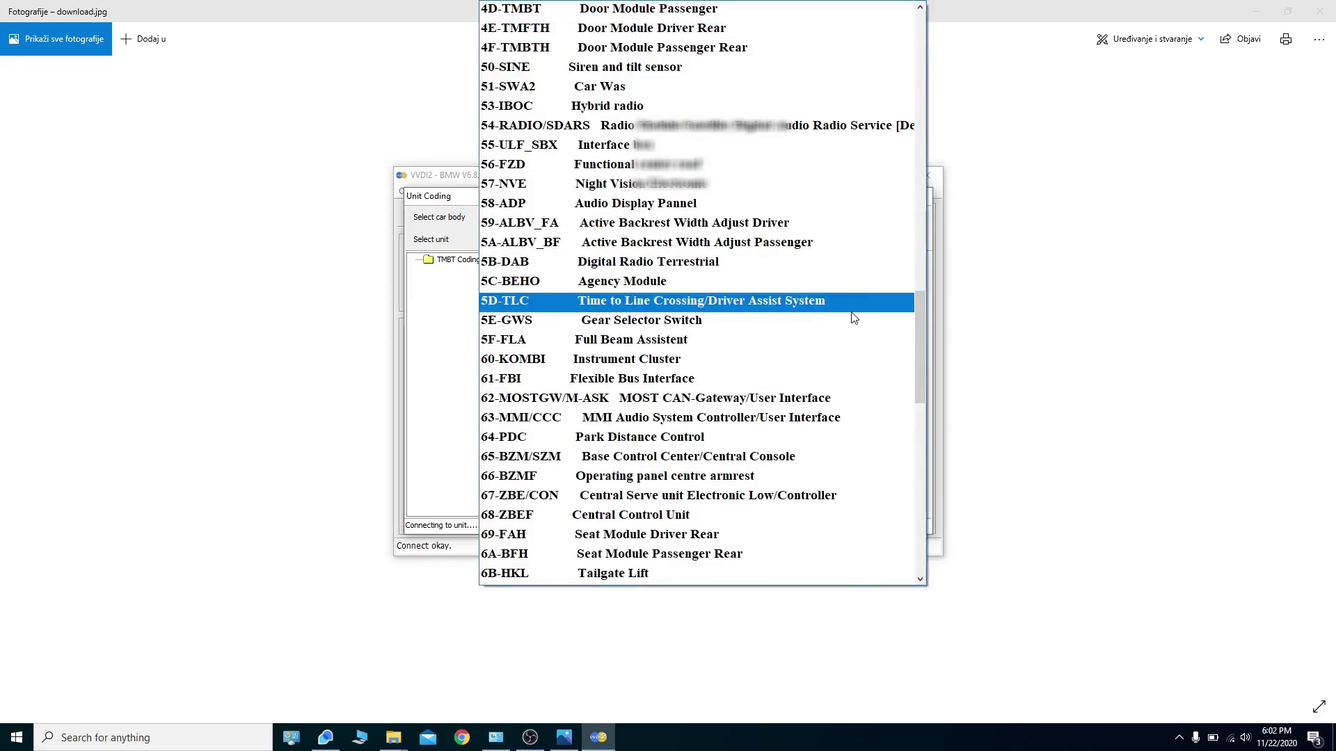
Read the 60-KOMBI Instrument Cluster coding and expand Steuerung_Anzeige_1 and Speed limit warning.
left_click(632, 367)
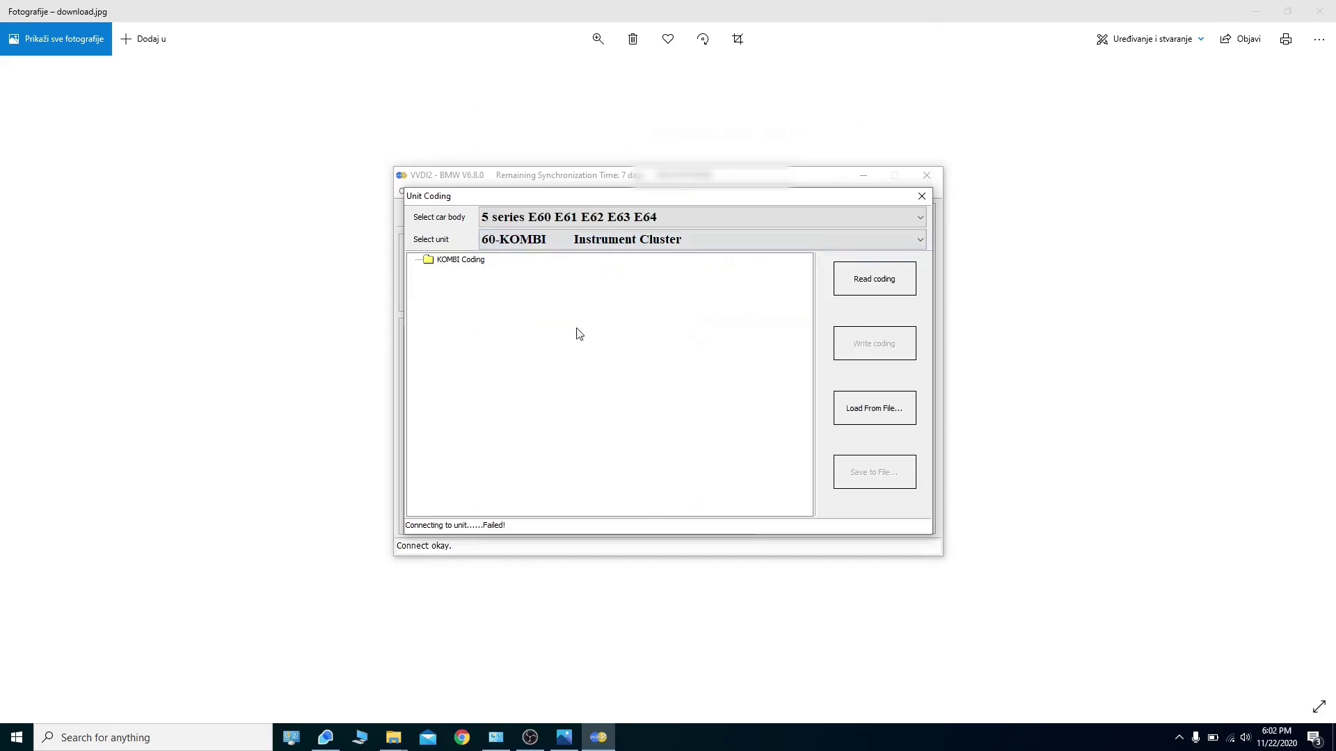
left_click(865, 287)
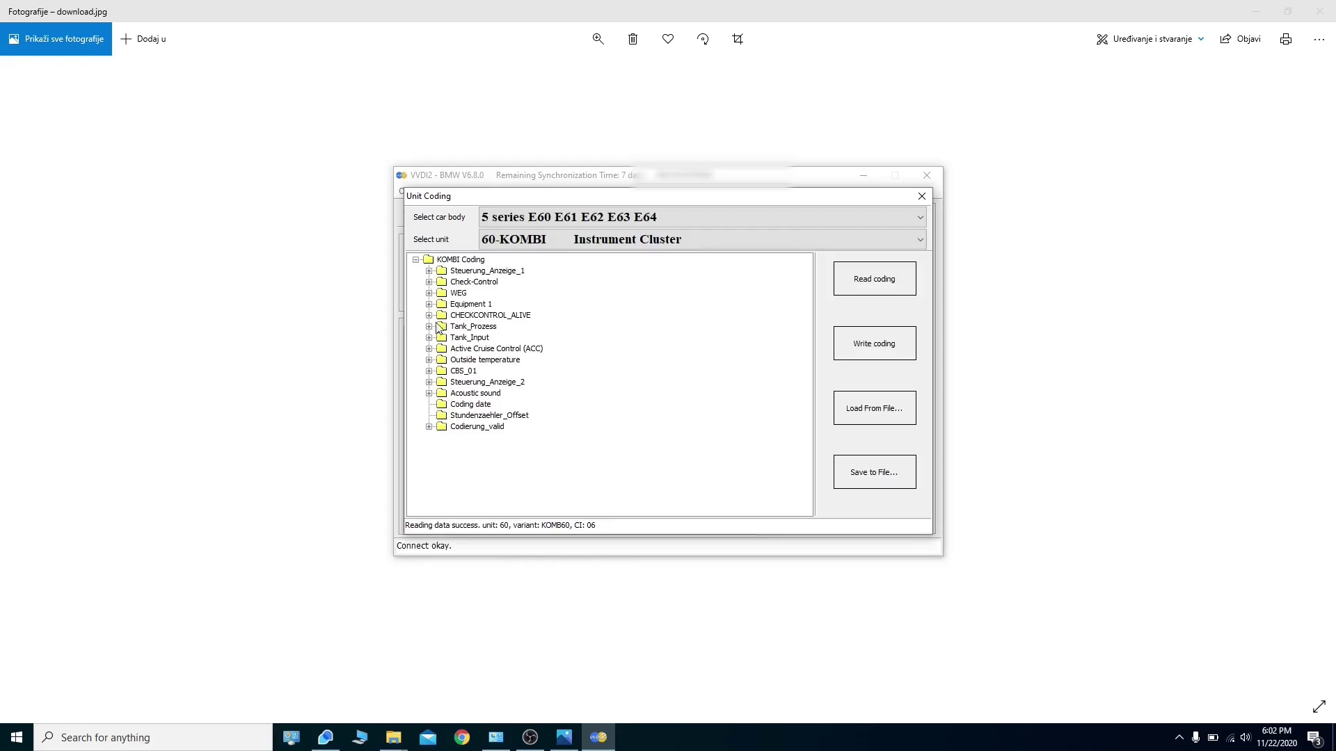
left_click(429, 271)
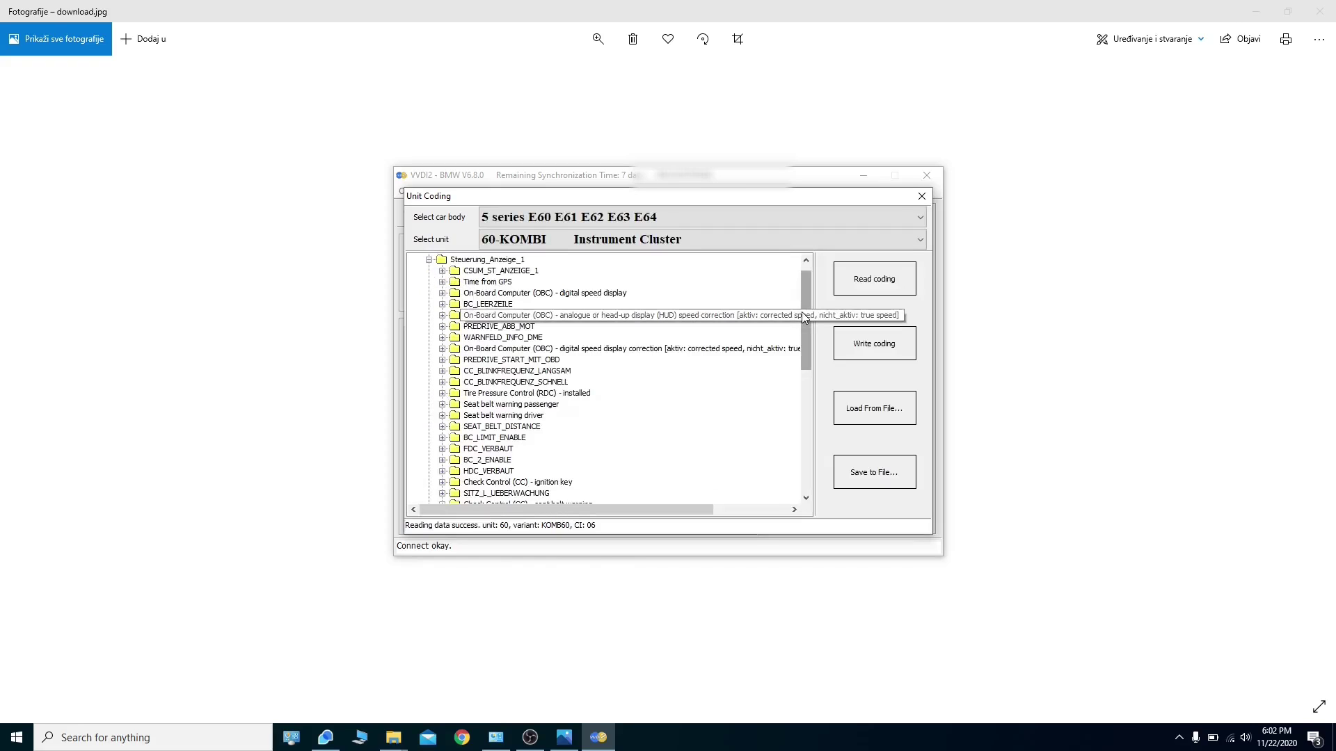
left_click_drag(808, 314, 814, 374)
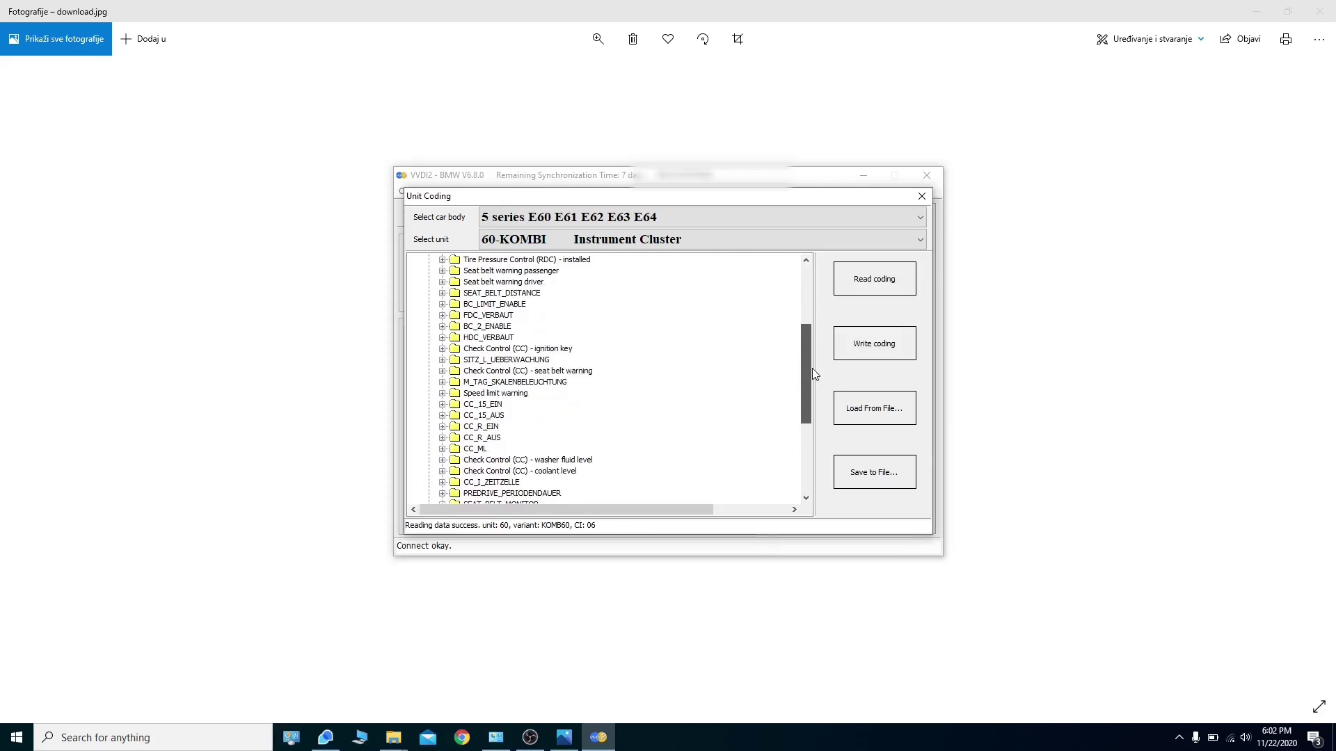
left_click(443, 393)
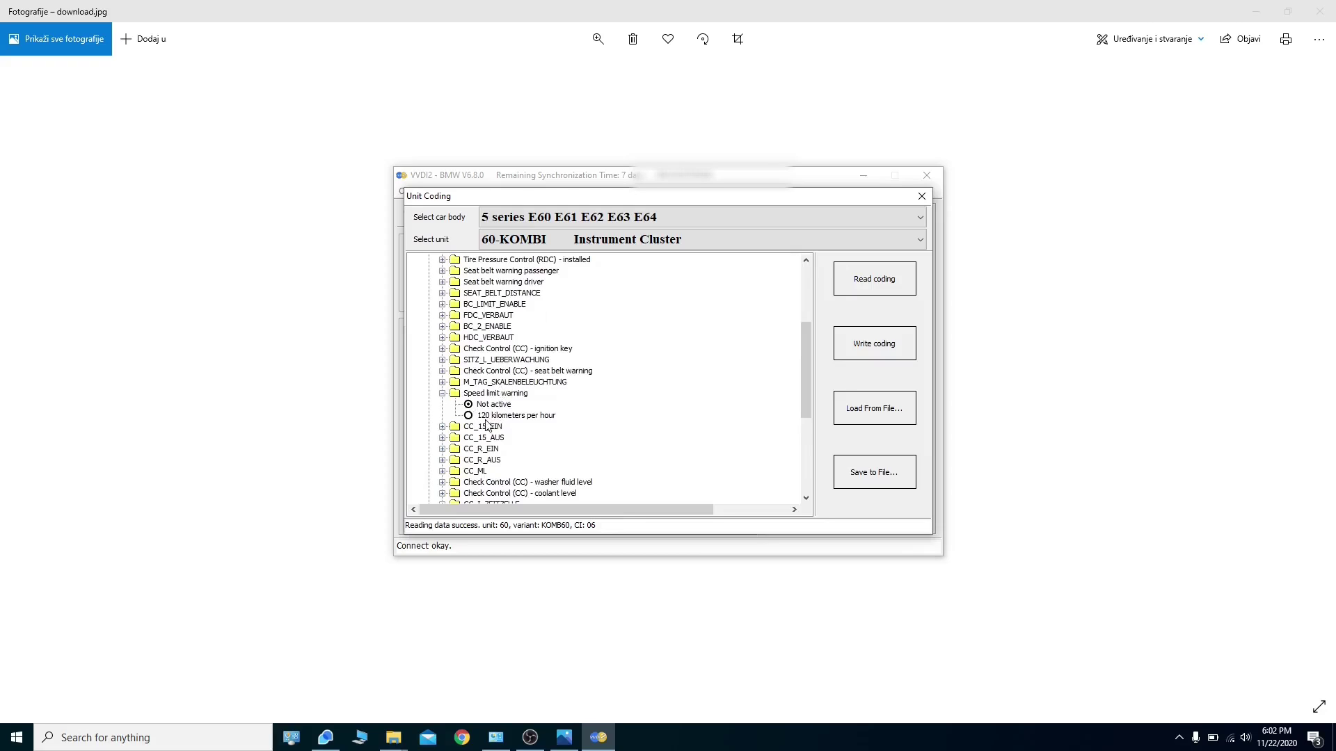
Expand SEAT_BELT_MONITOR, PREDRIVE_PERIODENDAUER, coolant level, BC_LIMIT_ENABLE, SEAT_BELT_DISTANCE and driver seat belt warning.
left_click_drag(807, 381, 809, 405)
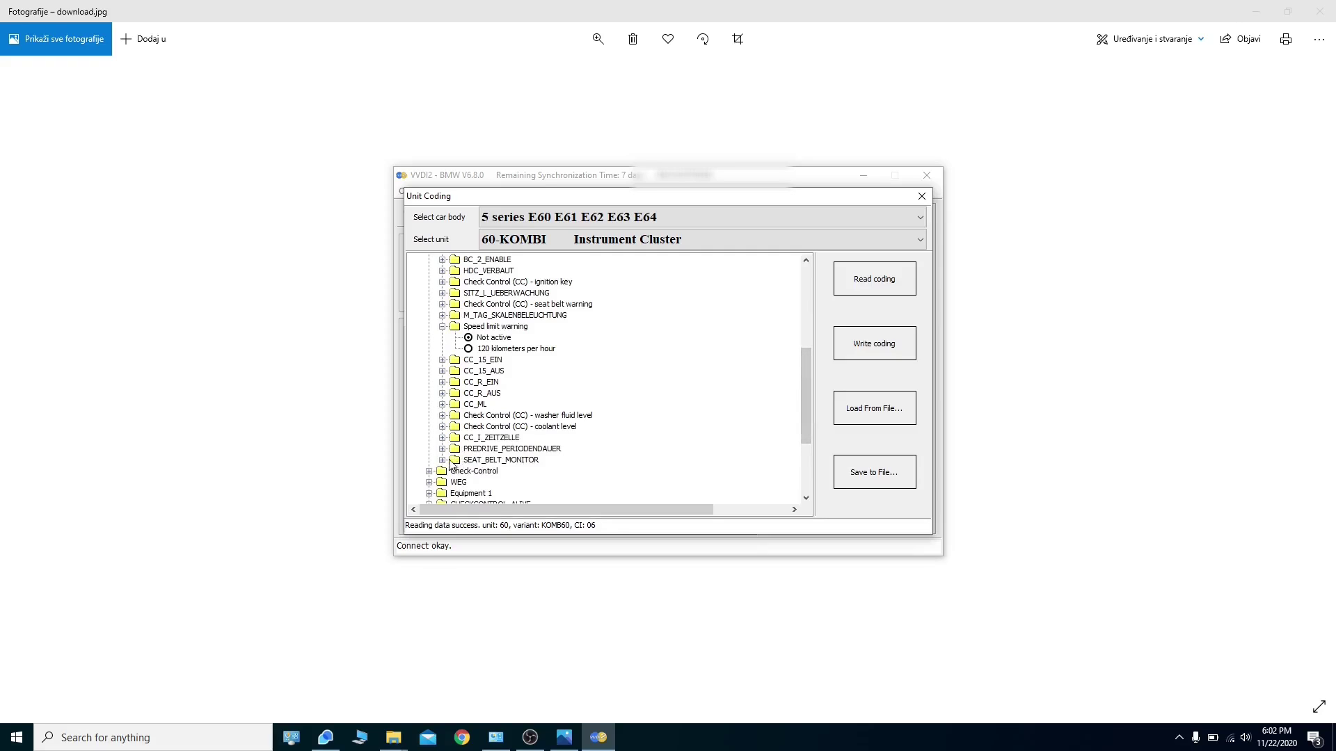
left_click(442, 459)
left_click(442, 449)
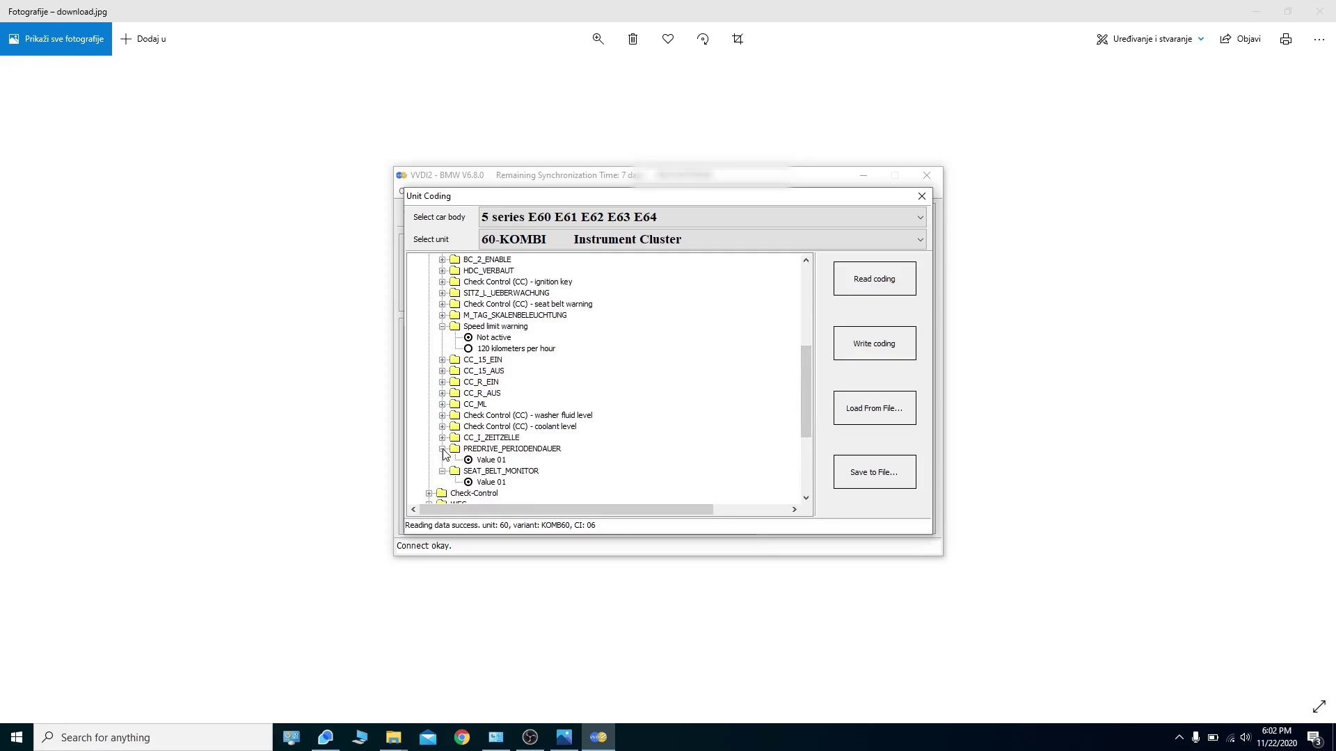
left_click(442, 427)
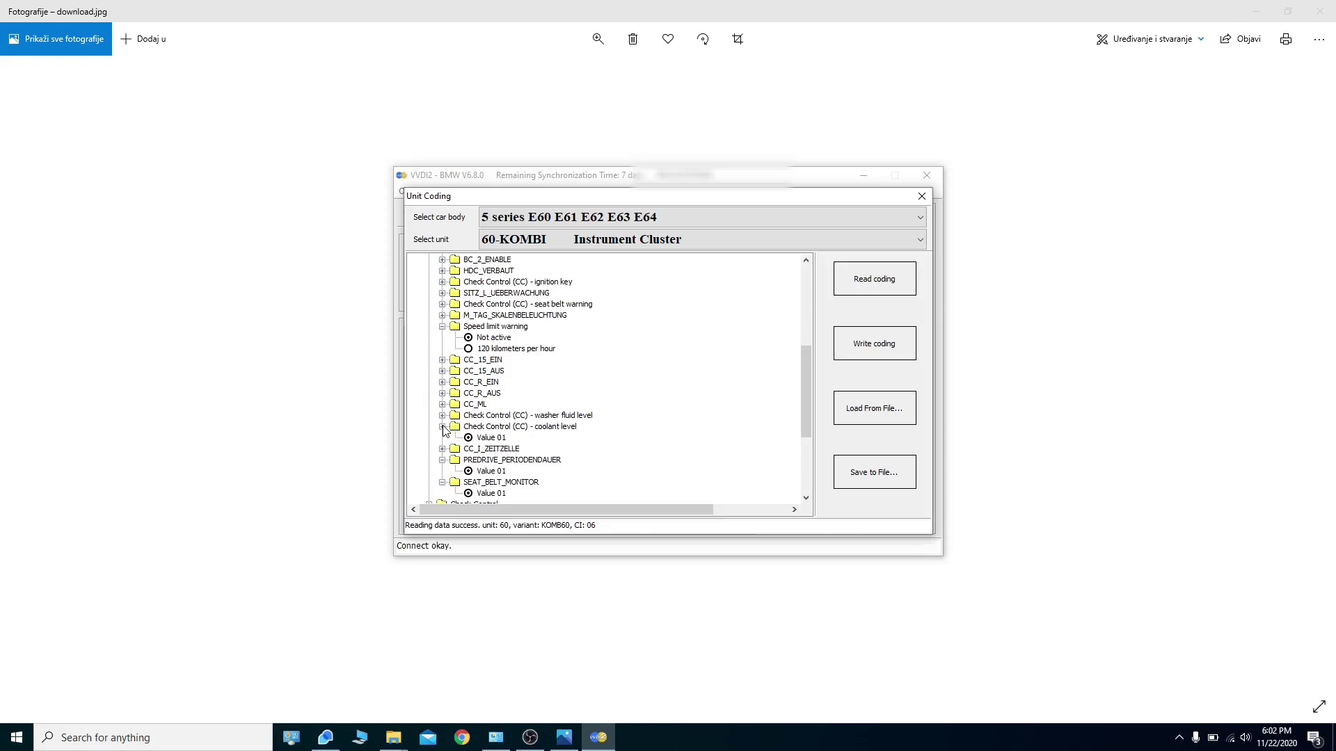
left_click_drag(809, 373, 808, 323)
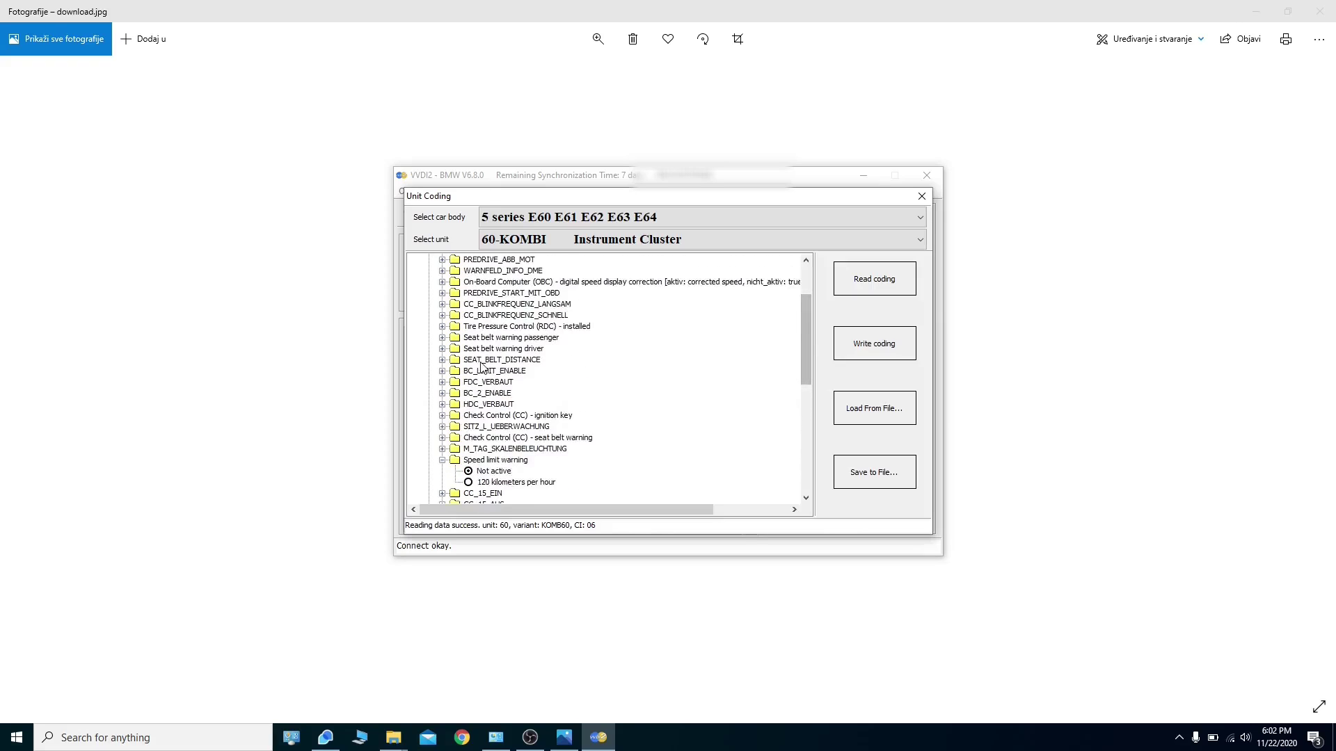
left_click(442, 371)
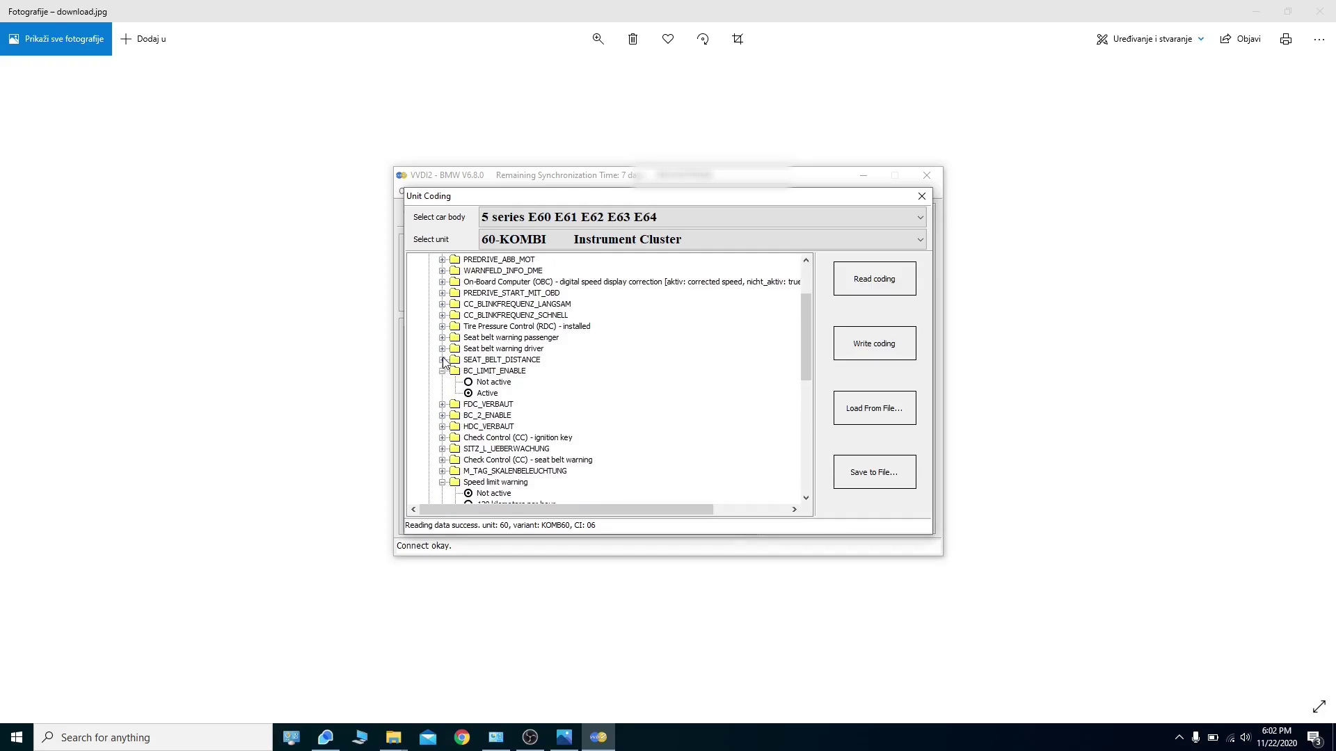
left_click(442, 359)
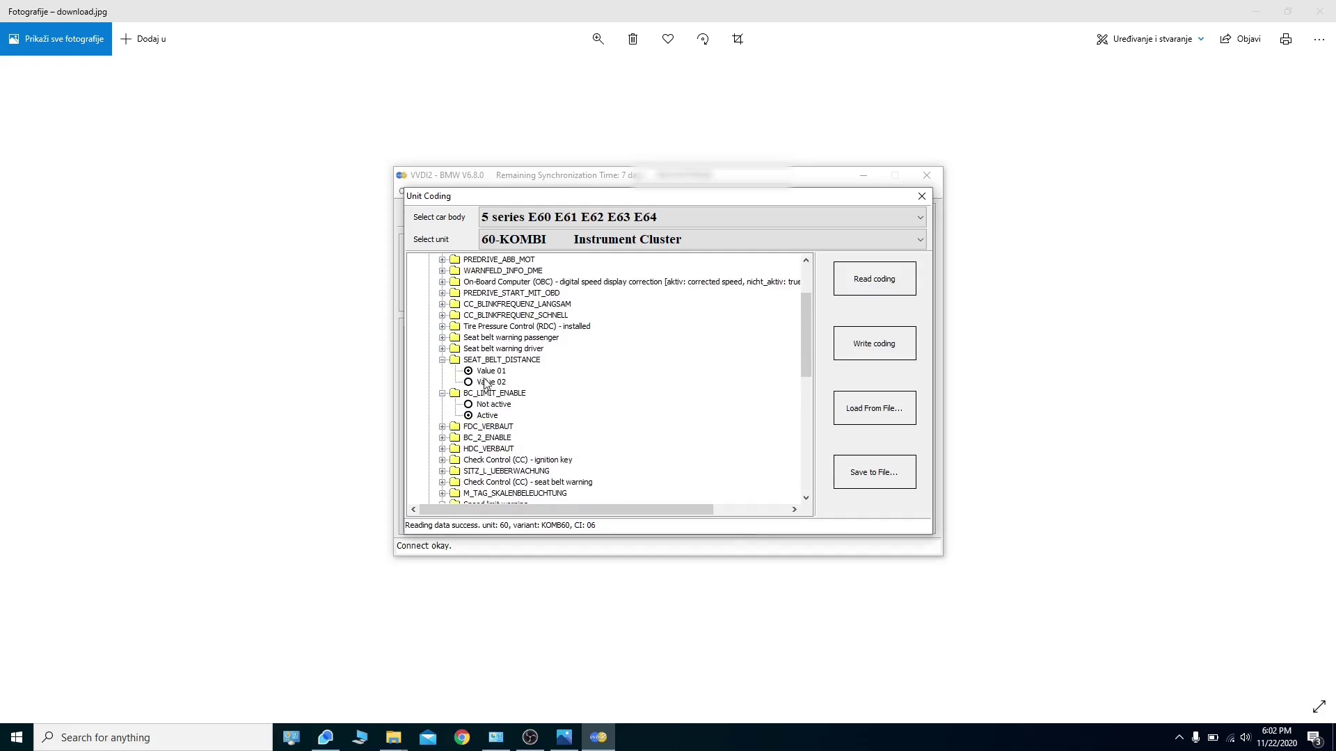
left_click(441, 348)
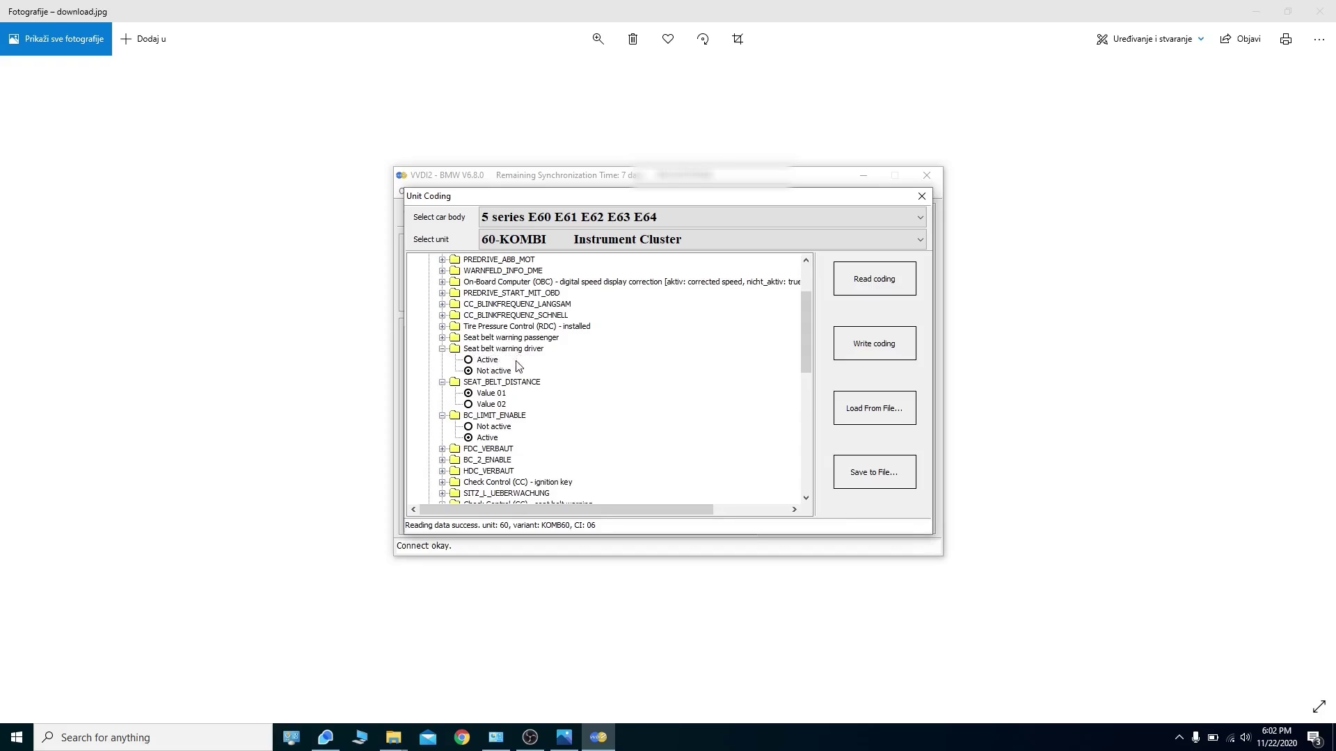
Write the driver seat belt warning as Active, then write it back as Not active.
left_click(473, 361)
left_click(863, 341)
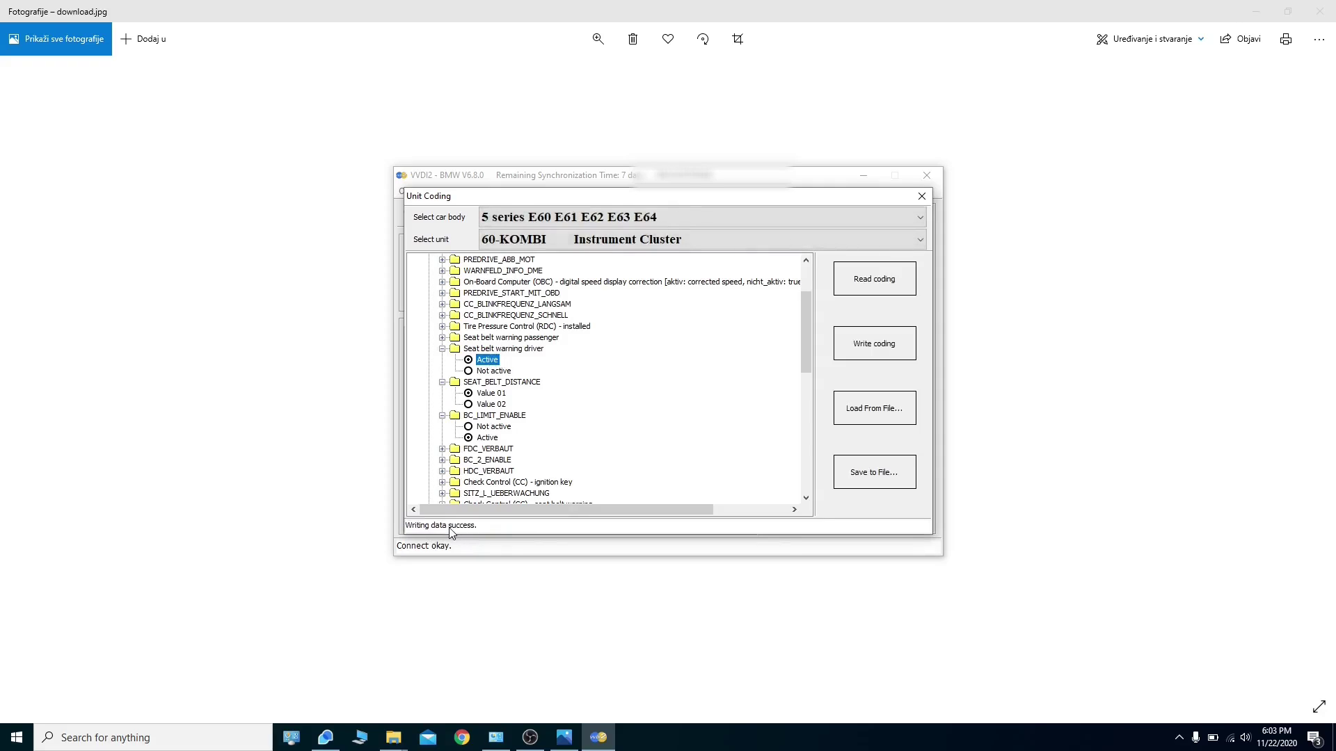
left_click(479, 376)
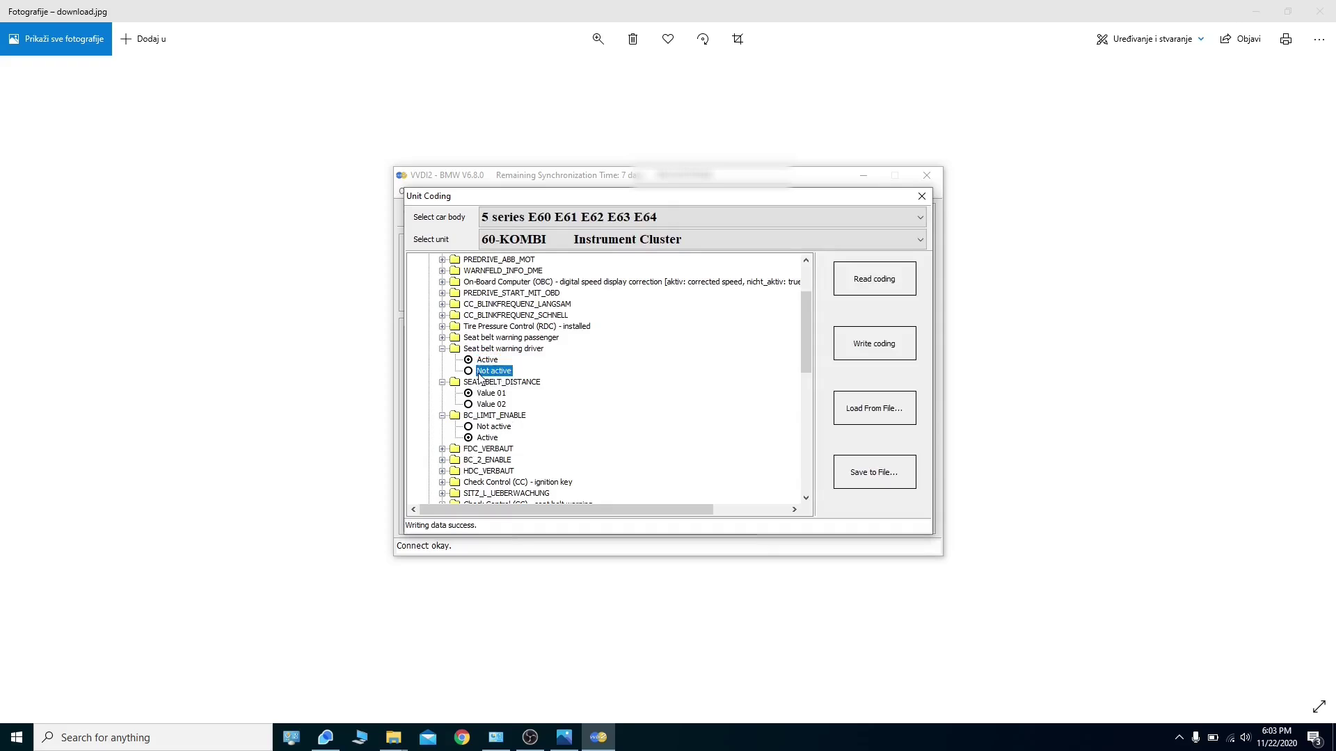
left_click(863, 341)
Collapse the driver seat belt warning, SEAT_BELT_DISTANCE and BC_LIMIT_ENABLE entries.
left_click_drag(807, 345, 807, 288)
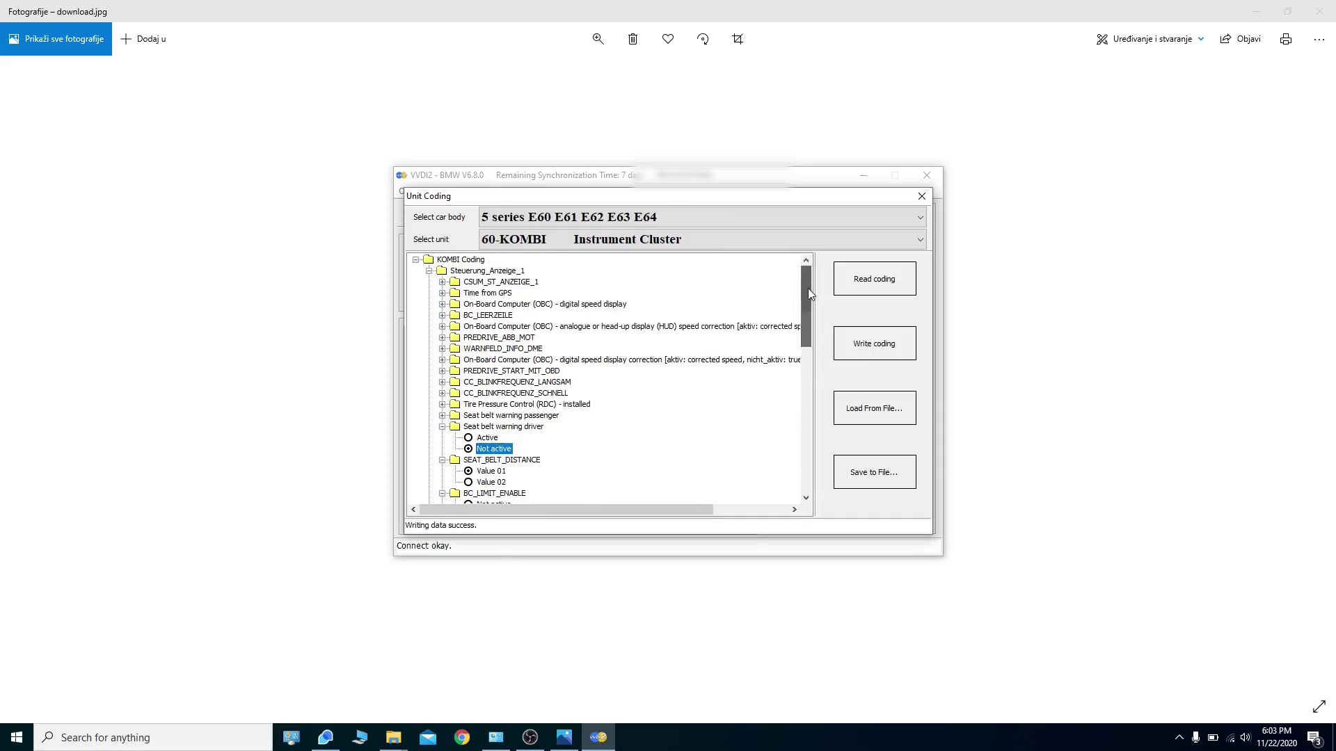
left_click(443, 426)
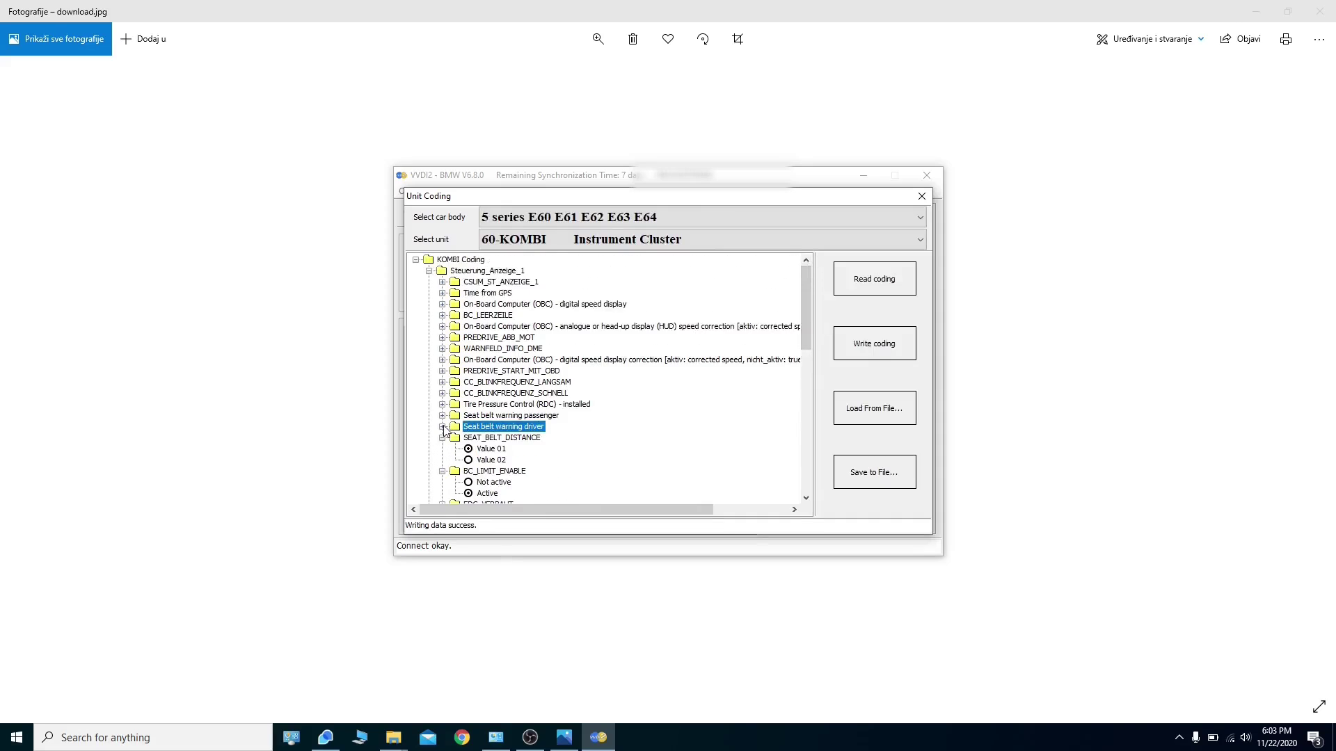
left_click(443, 437)
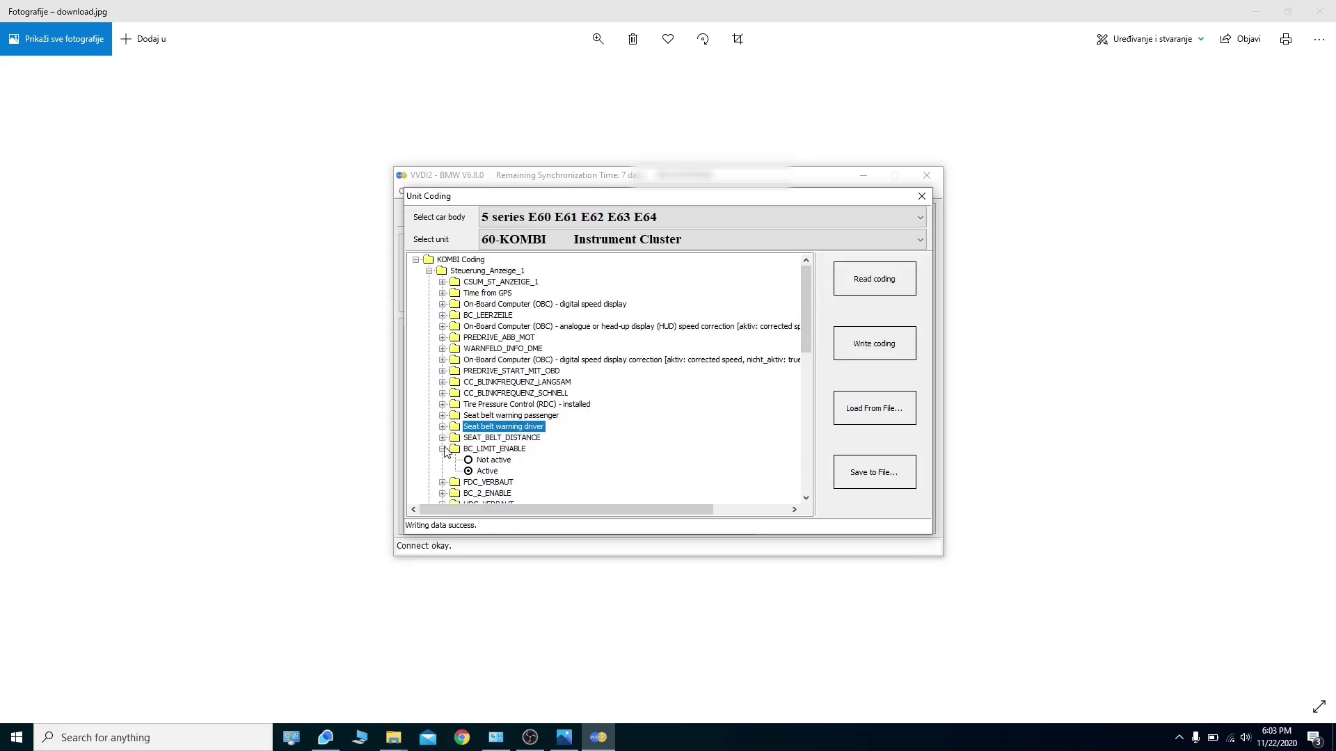
left_click(442, 448)
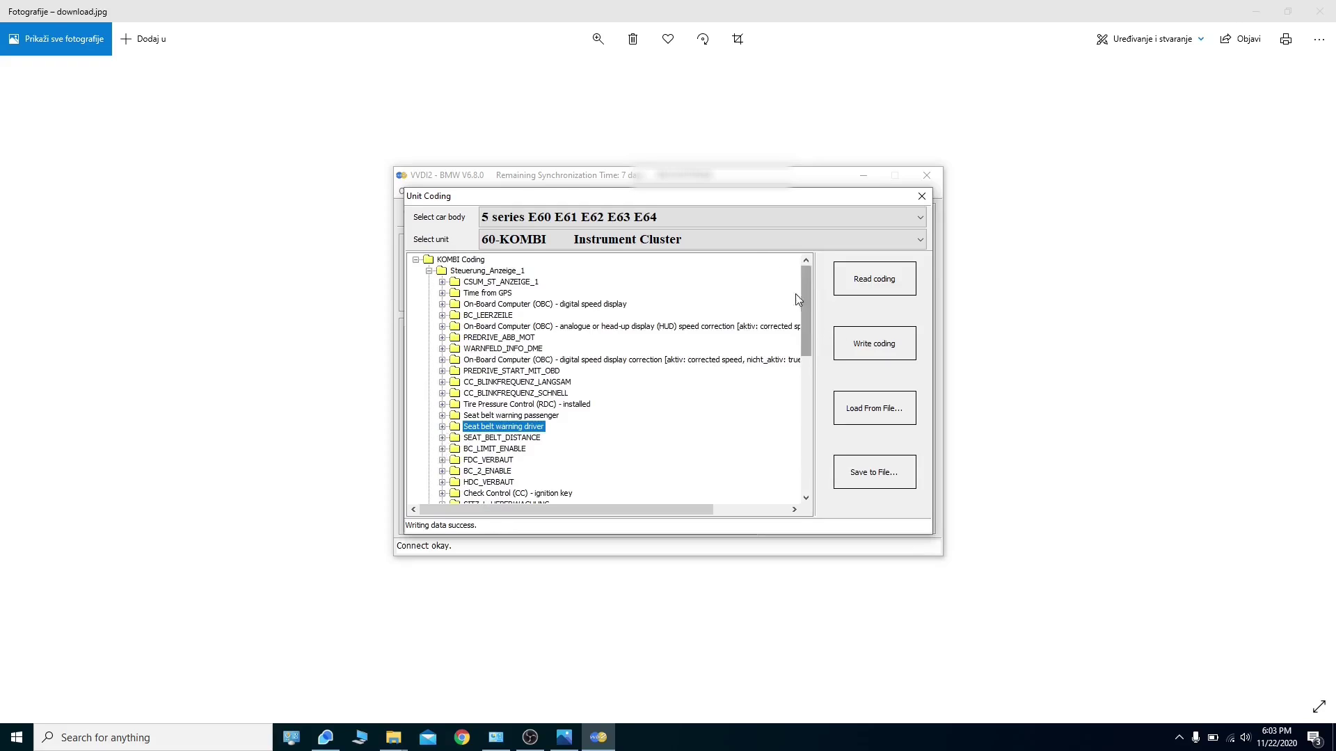
Read the 78-KLIMA Climate Module coding and expand IHKA_Codierdaten.
left_click(732, 240)
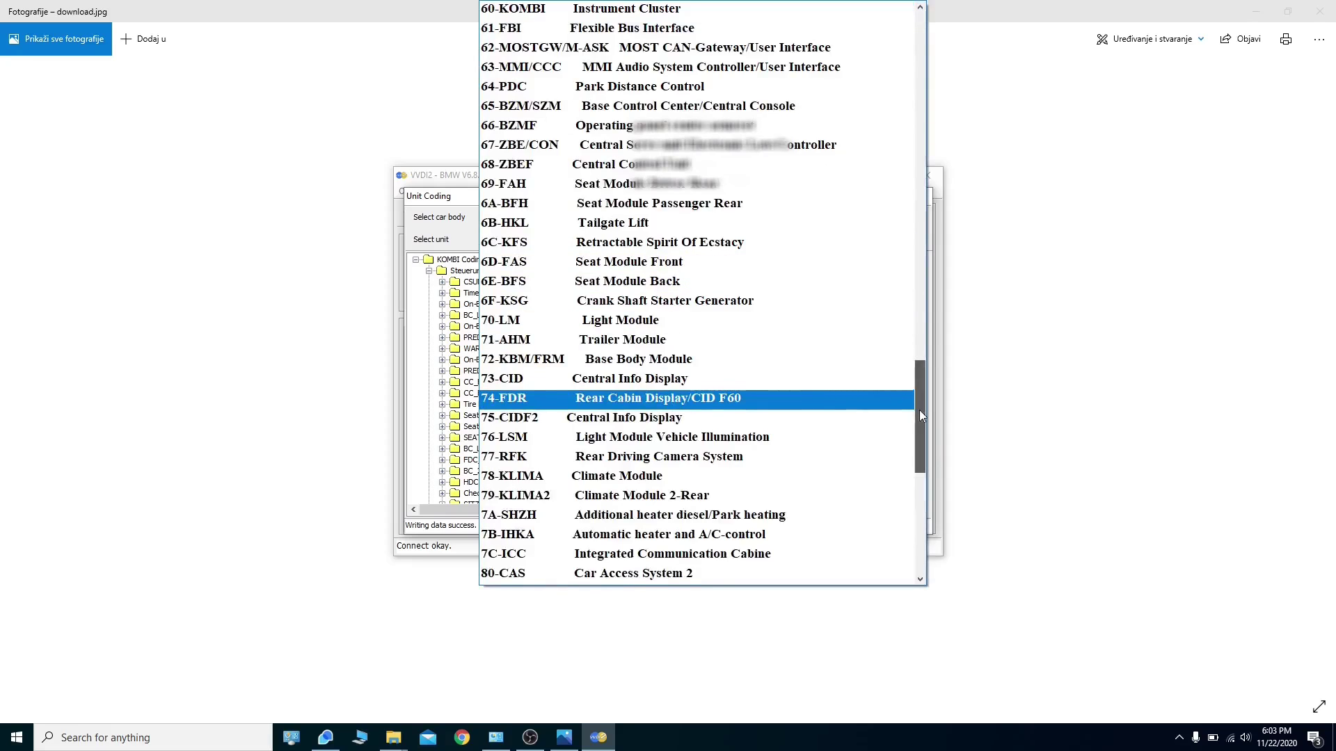
left_click_drag(919, 407, 922, 419)
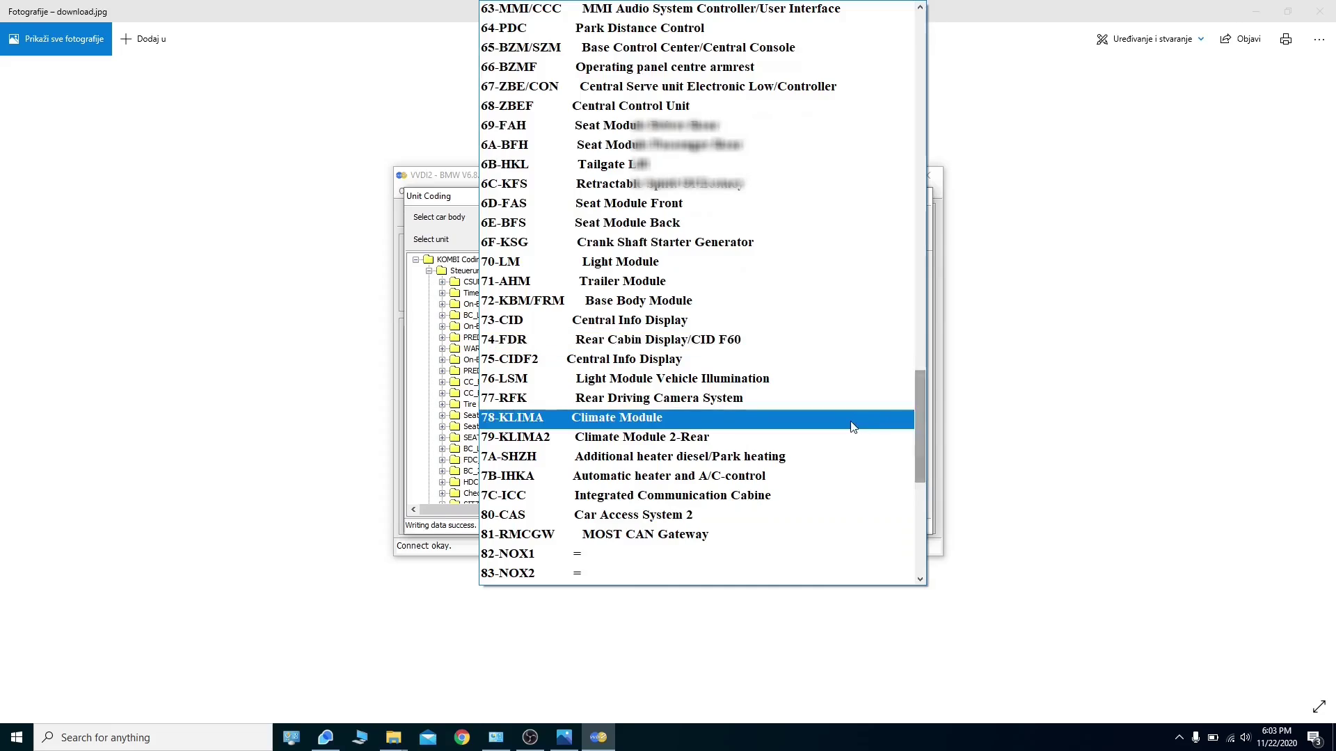
left_click(853, 422)
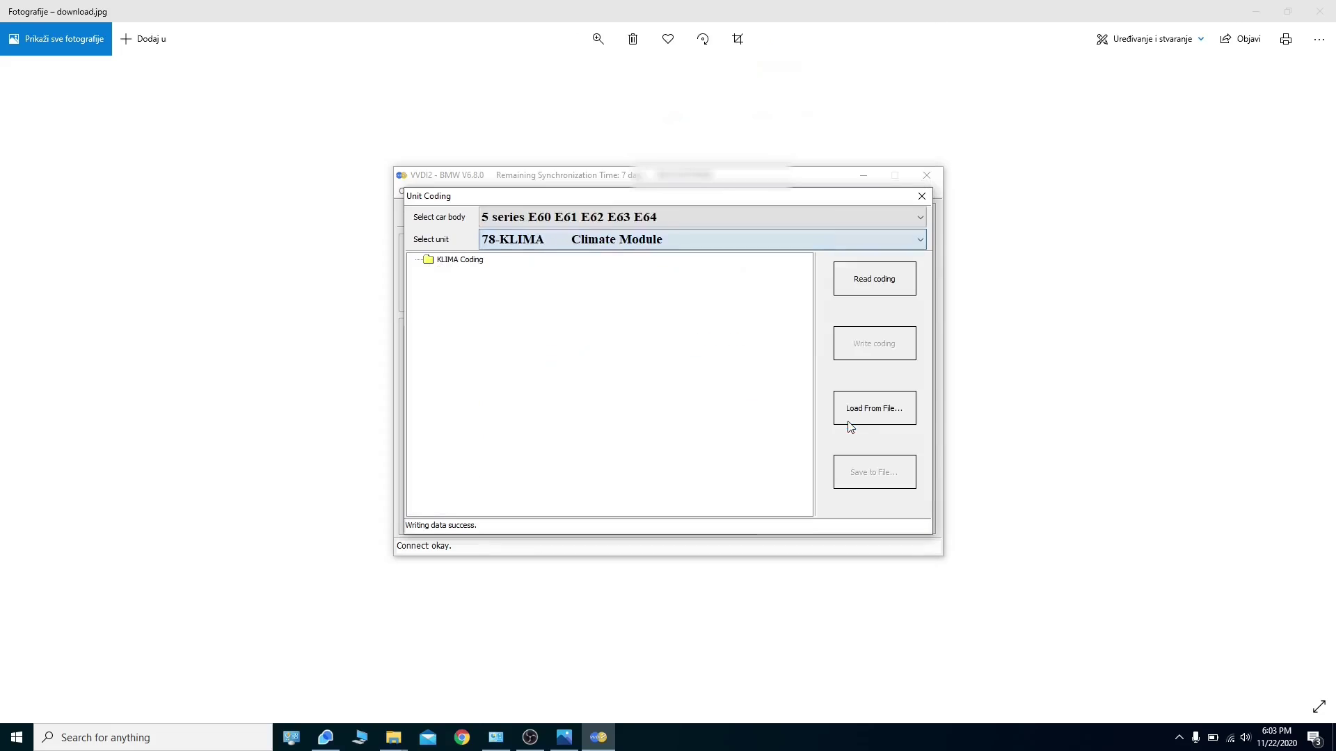
left_click(867, 292)
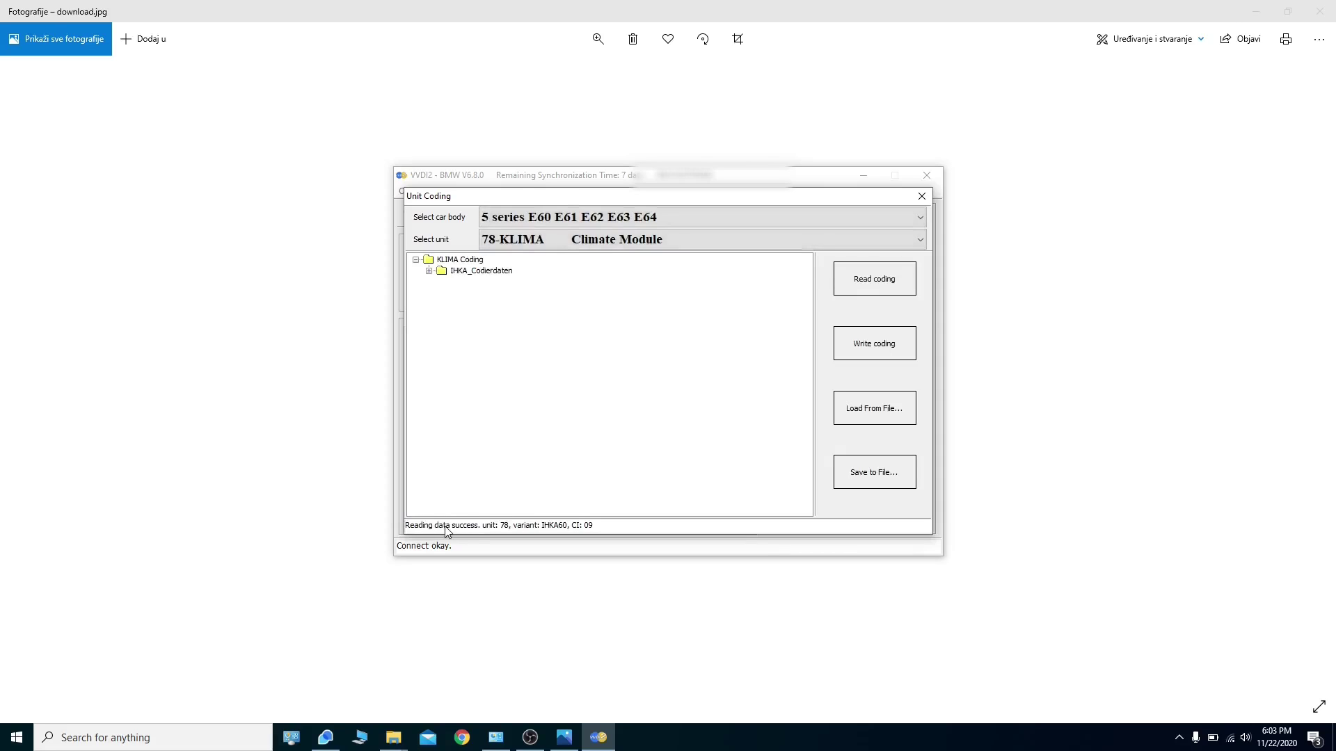
left_click(429, 270)
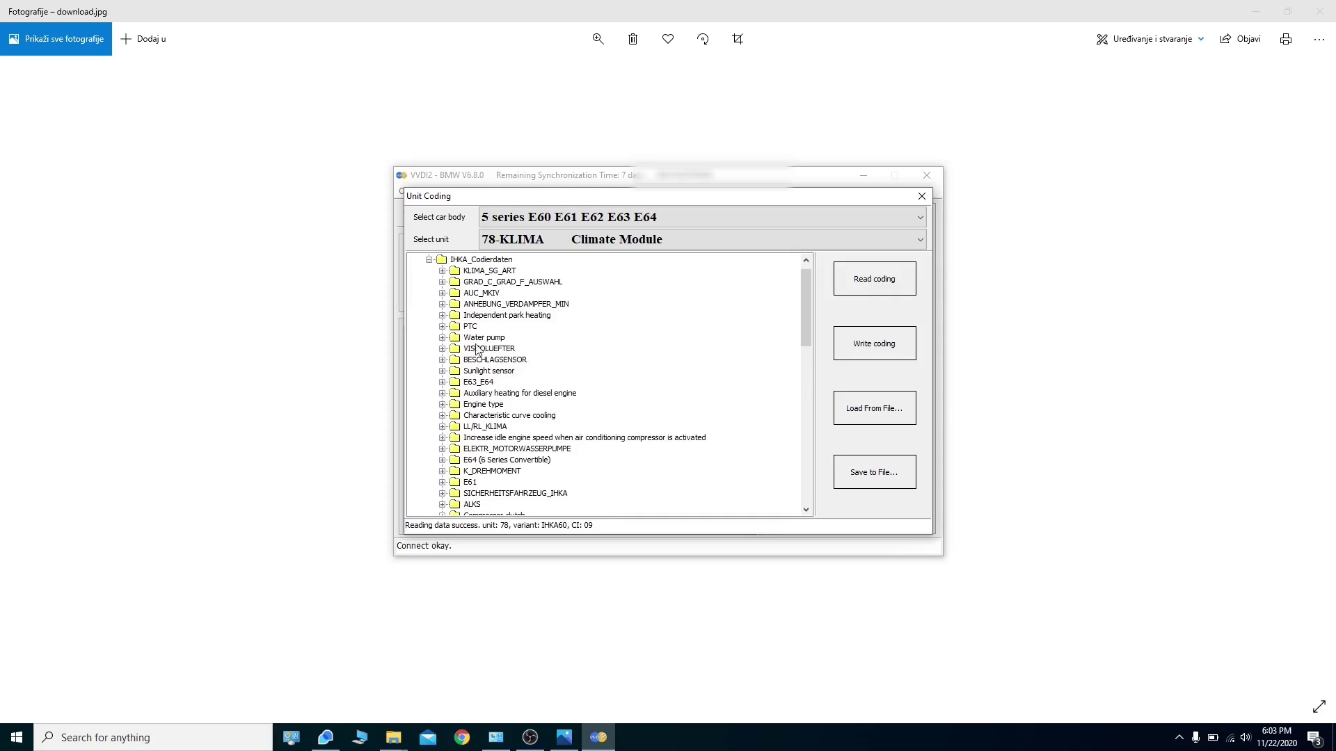
Expand KLIMA_SG_ART, Celsius/Fahrenheit, AUC_MKIV, ANHEBUNG_VERDAMPFER_MIN and independent park heating options.
left_click(442, 270)
left_click(442, 304)
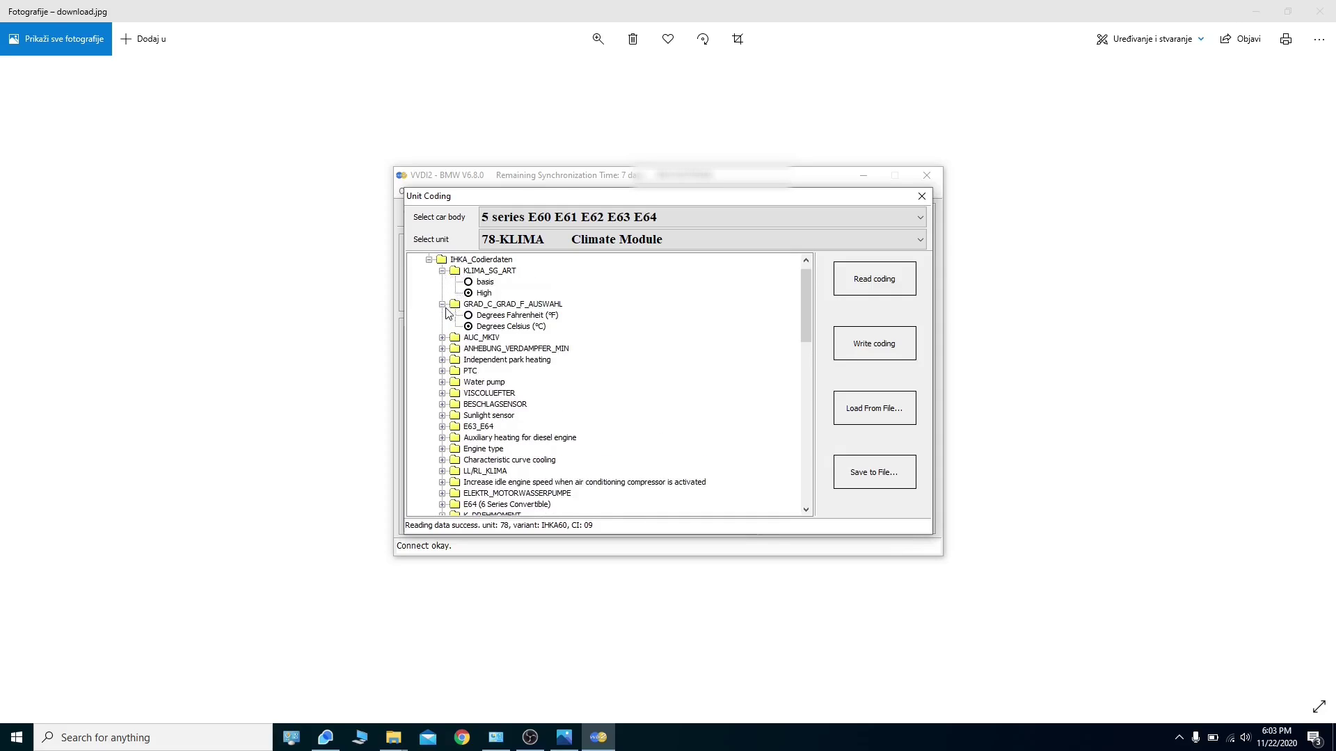
left_click(441, 337)
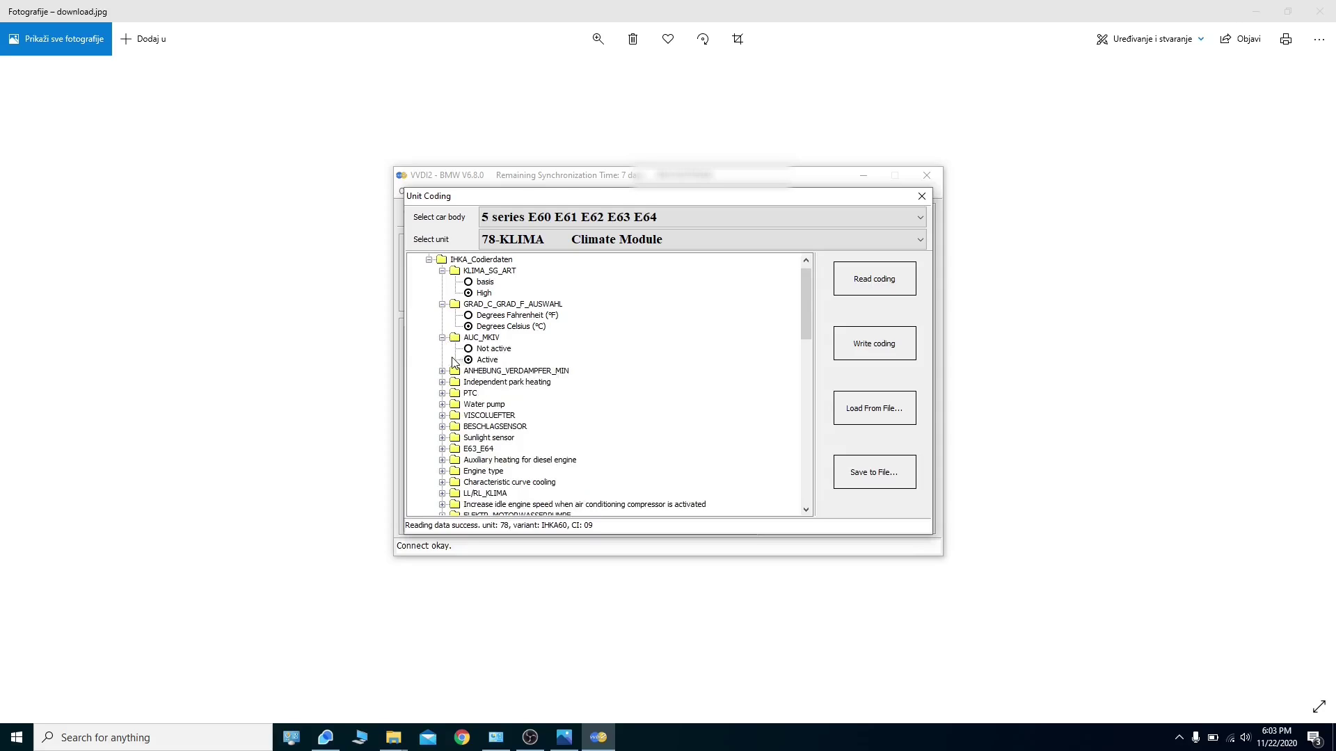
left_click(442, 371)
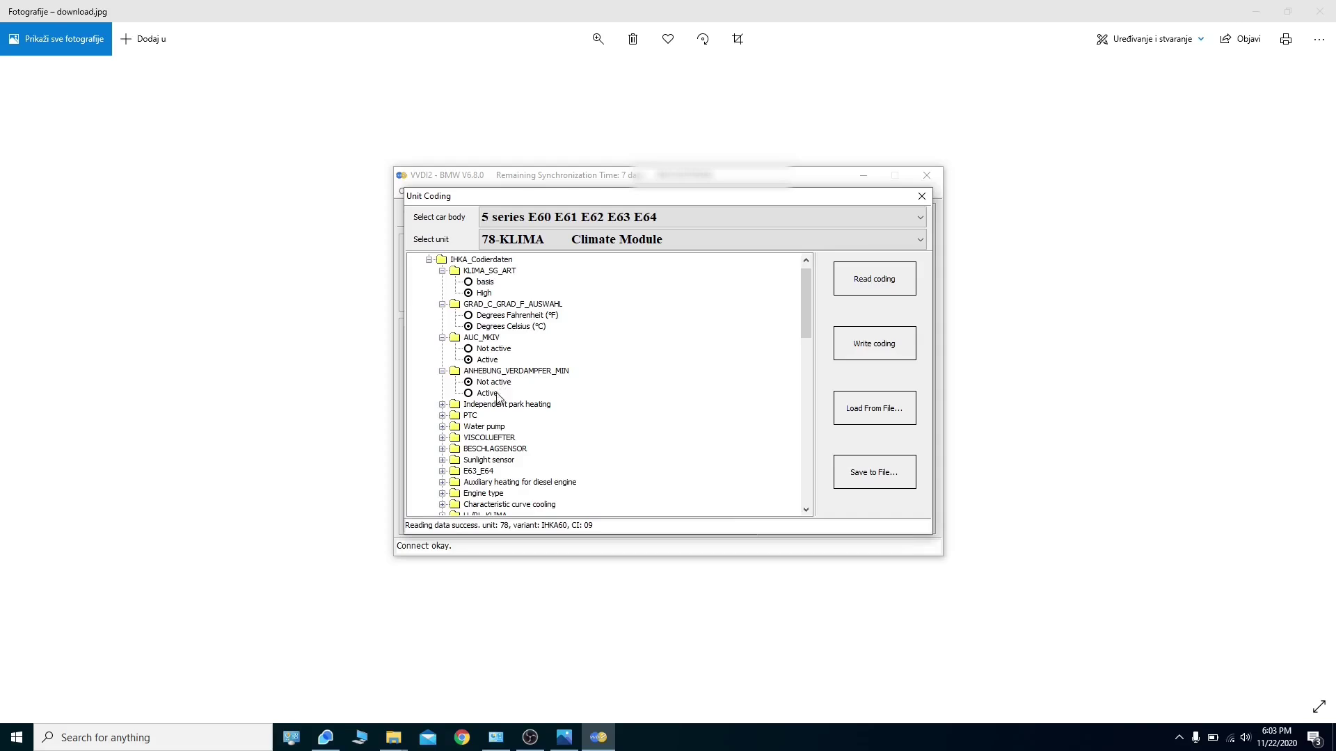
left_click(441, 404)
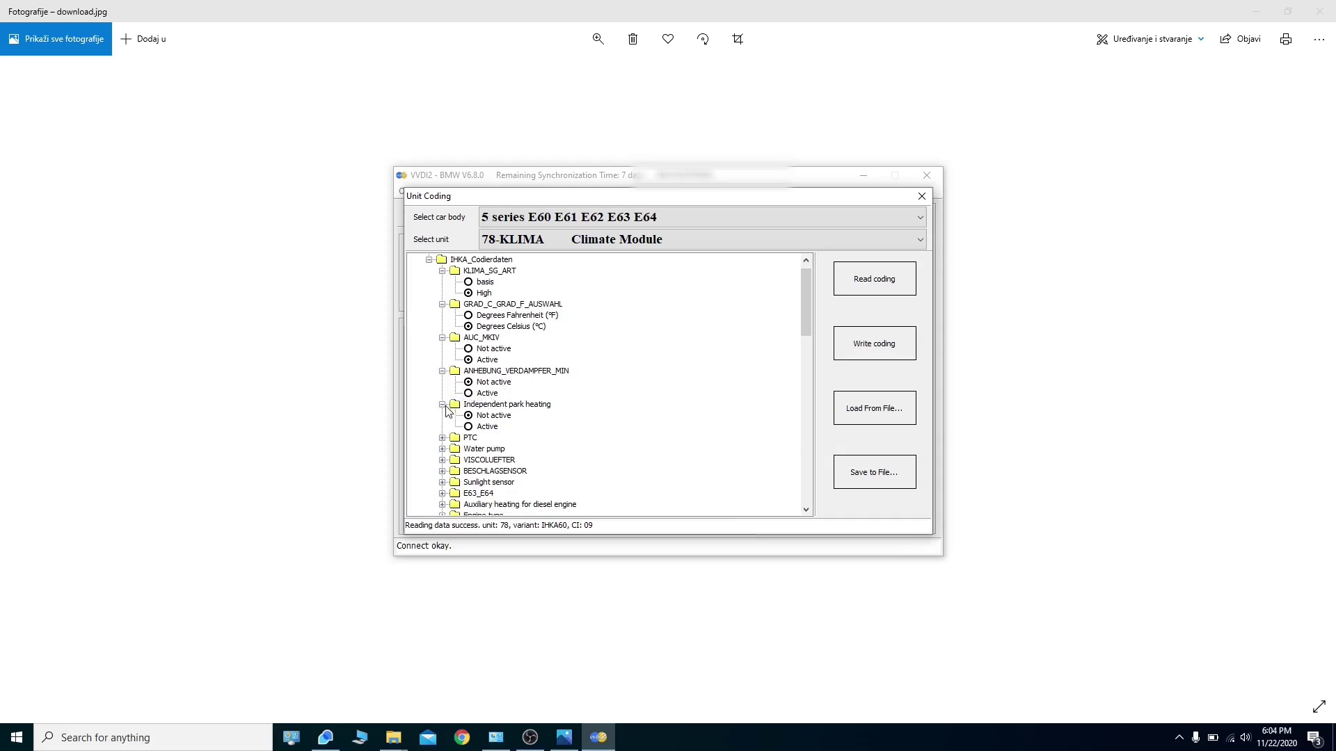
Expand the PTC, water pump, VISCOLUEFTER, BESCHLAGSENSOR and sunlight sensor options.
scroll(805, 313, "down", 1)
left_click_drag(807, 308, 807, 336)
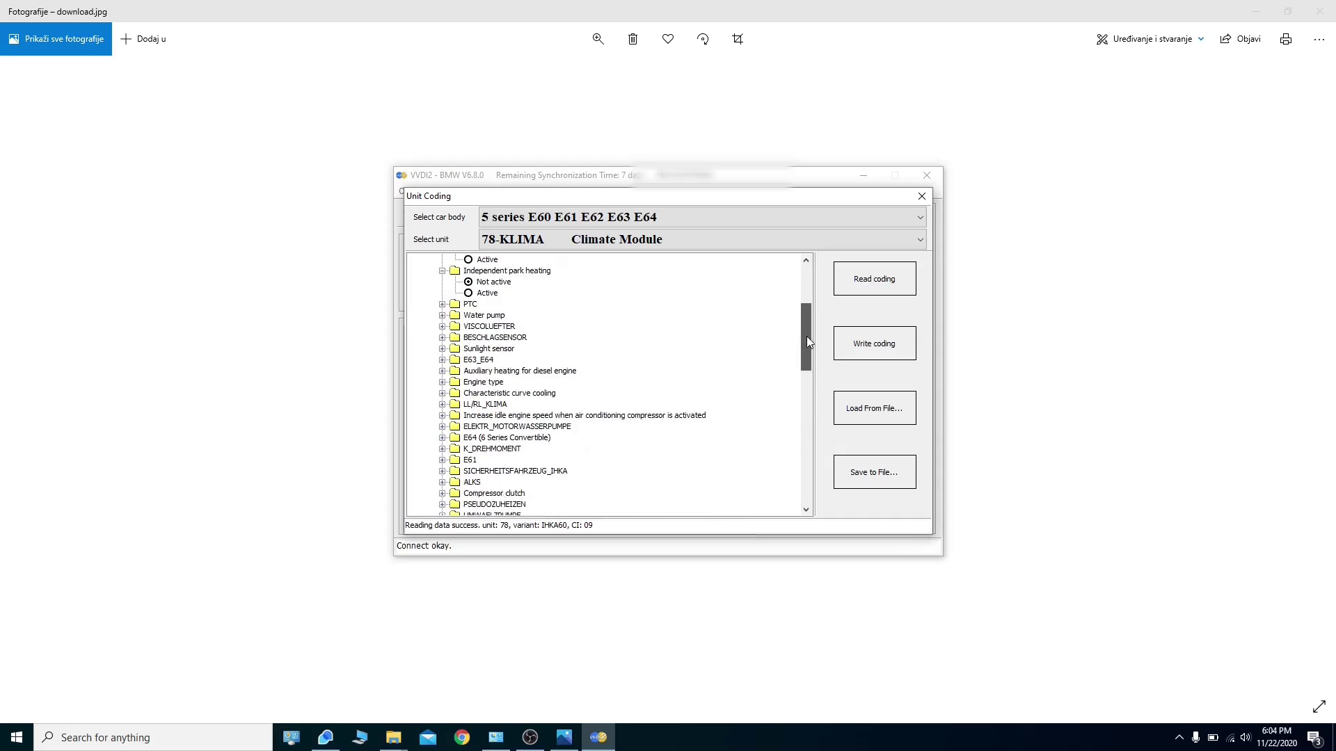
left_click(441, 304)
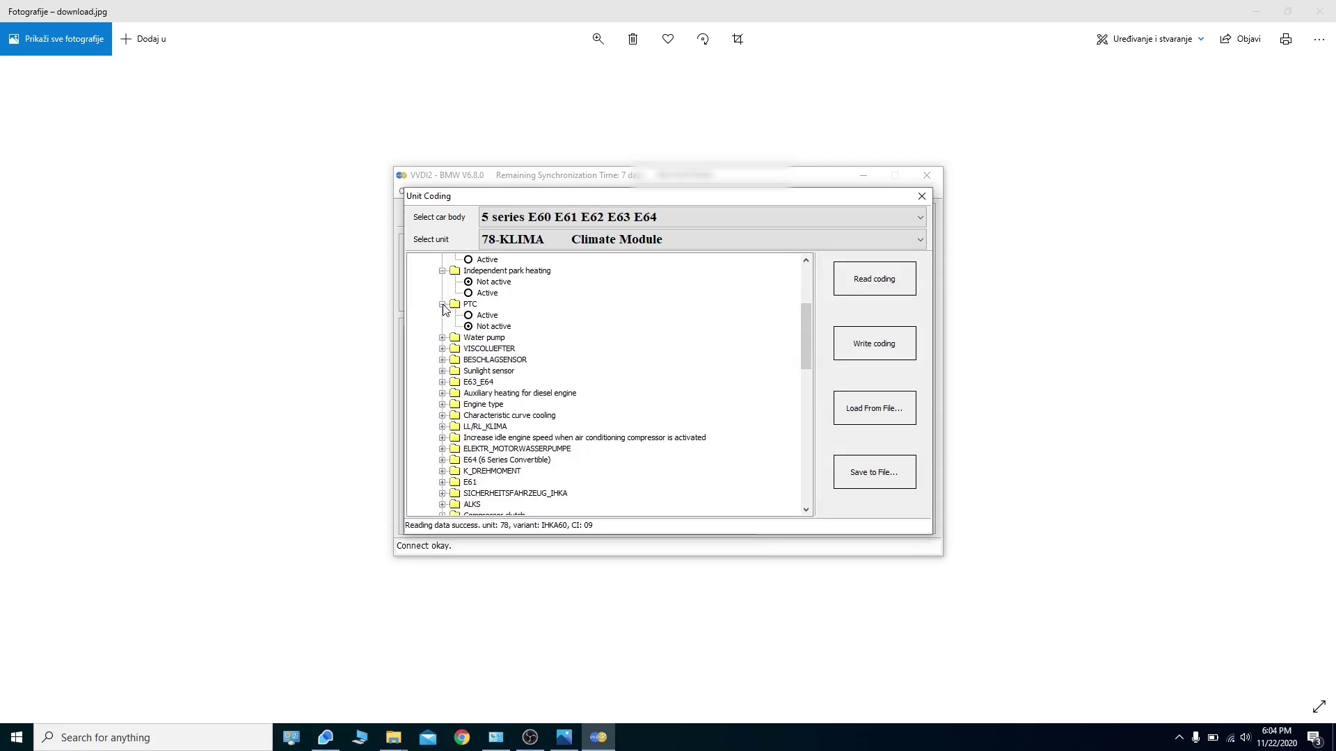
left_click(441, 304)
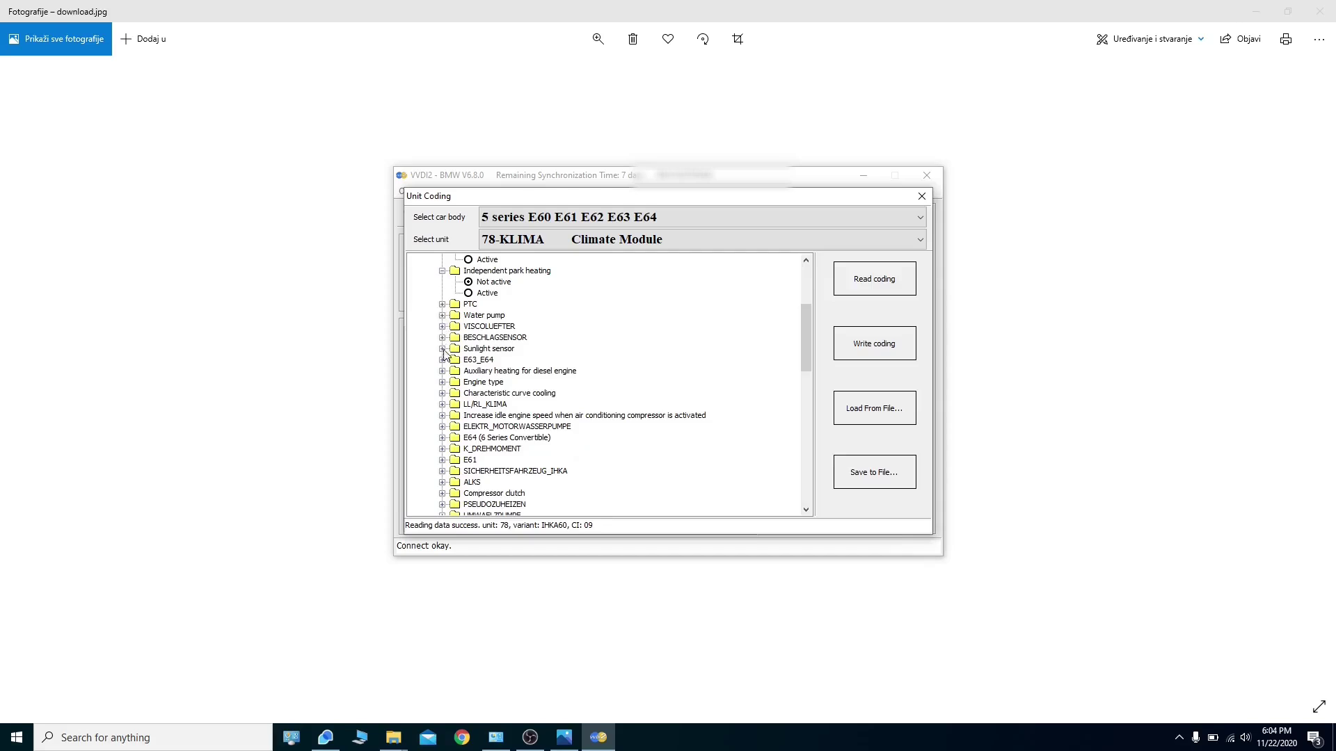
left_click(442, 306)
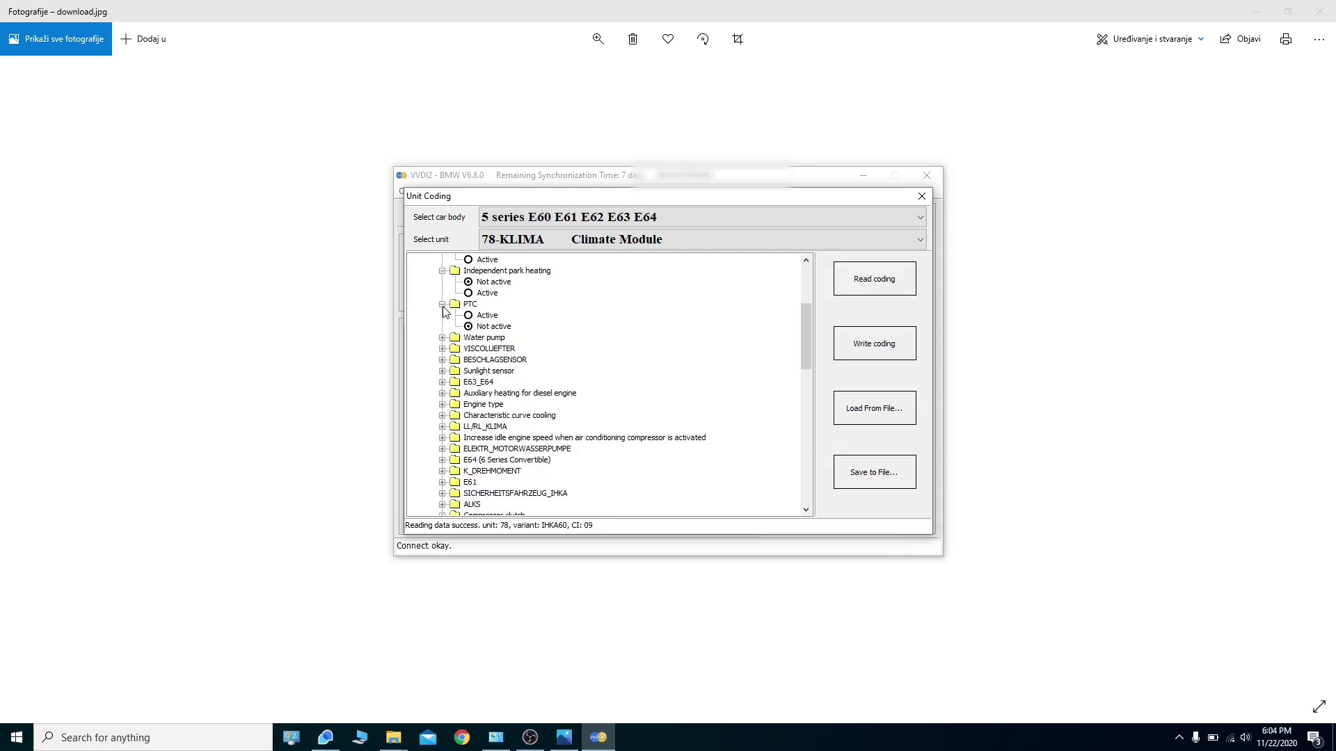
left_click(443, 337)
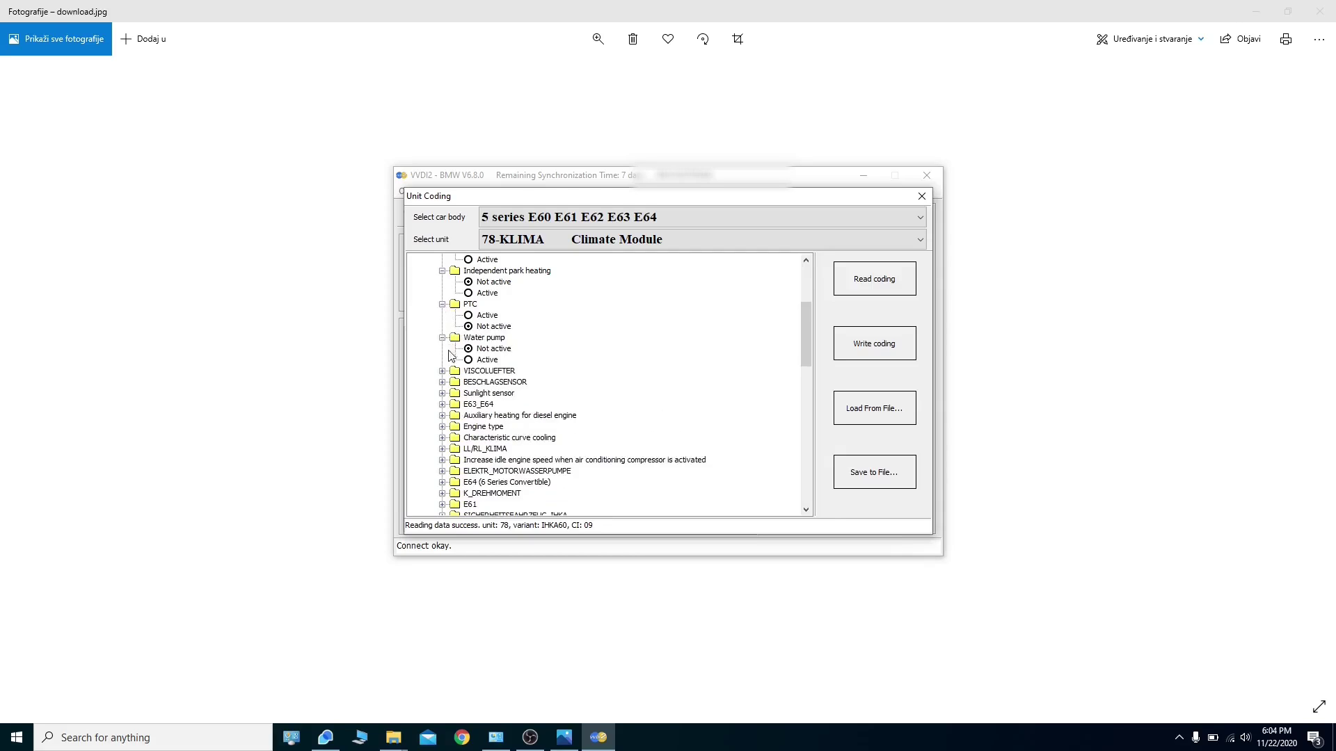
left_click(443, 370)
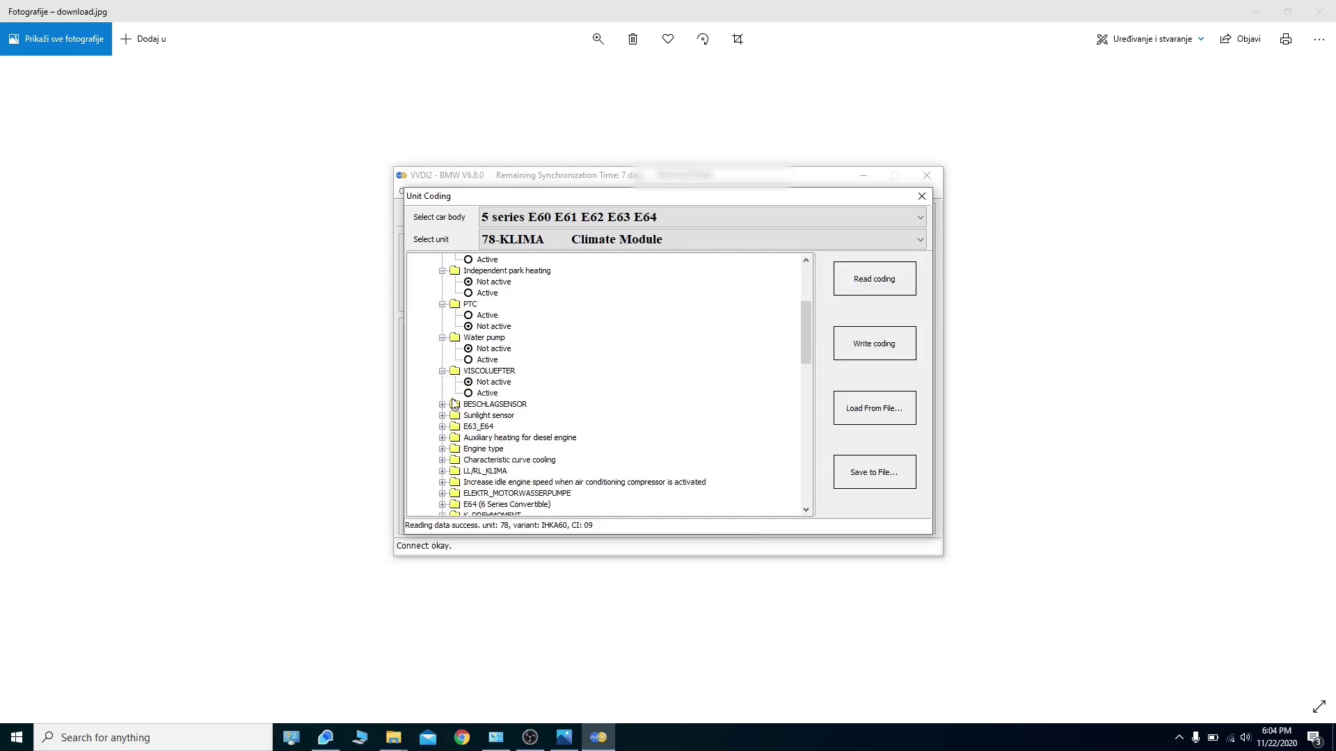
left_click(443, 404)
left_click(443, 437)
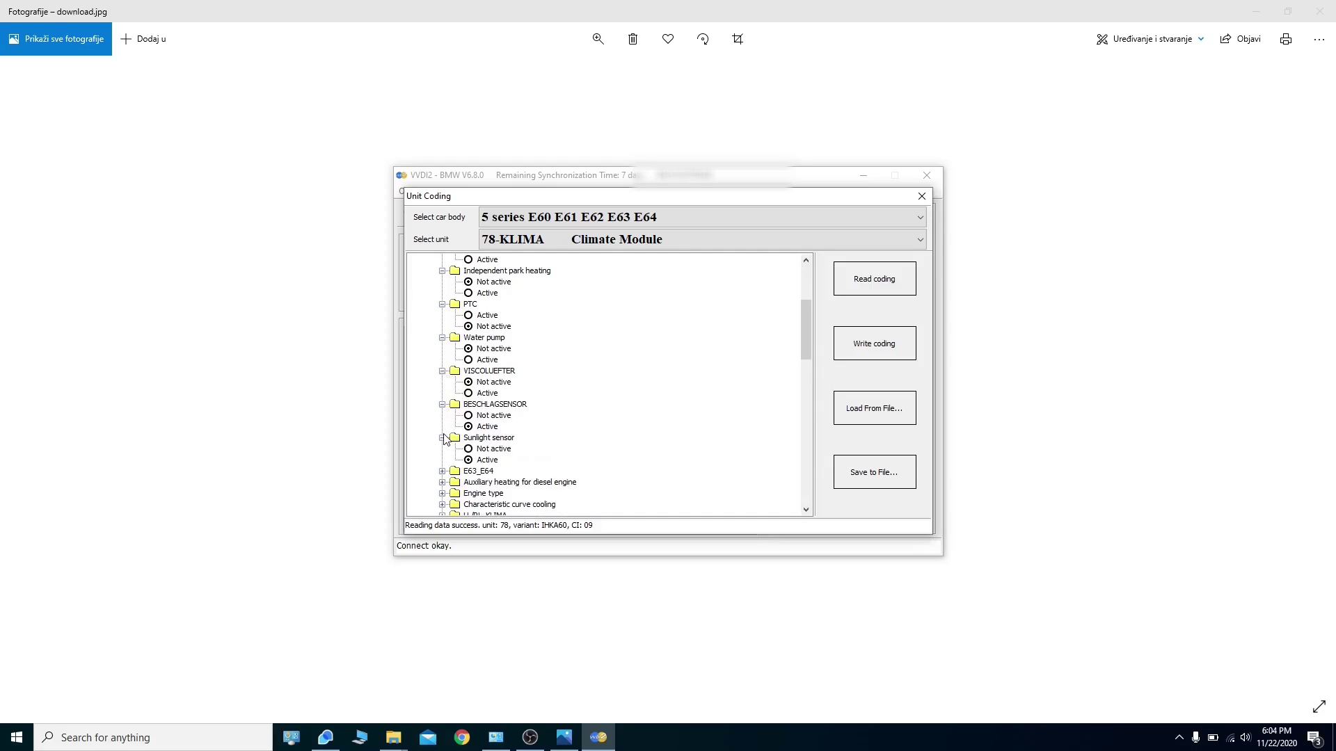
left_click_drag(808, 312, 814, 373)
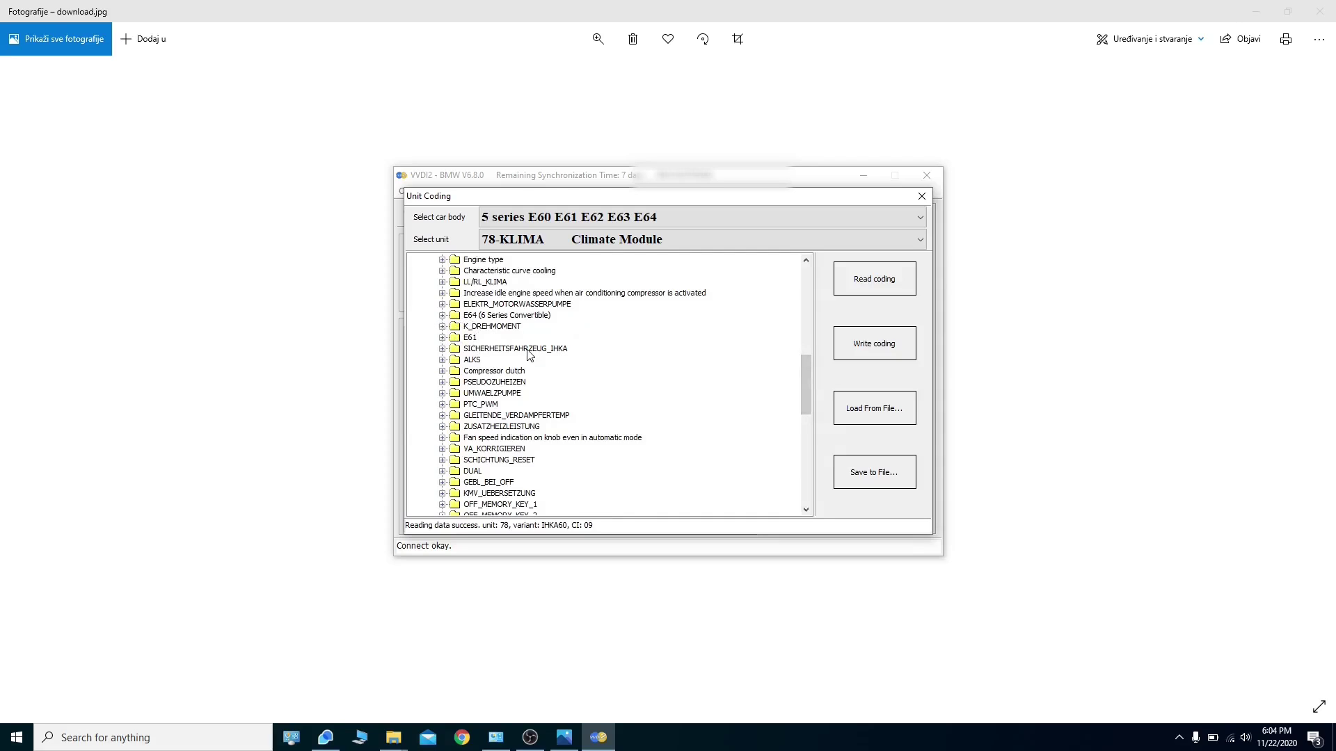
left_click_drag(809, 376, 811, 277)
Read the 64-PDC Park Distance Control coding and expand VARIANTENCODIERUNG.
left_click(812, 243)
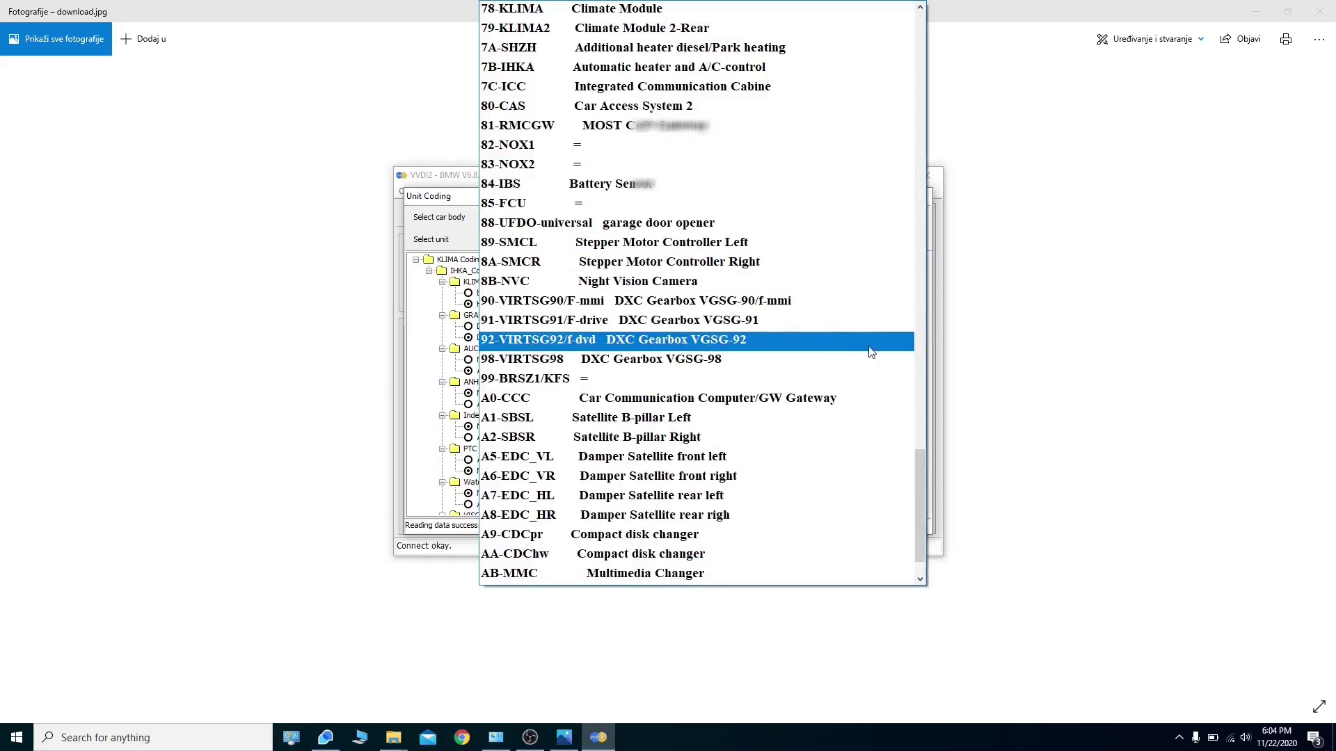
left_click_drag(919, 480, 918, 368)
left_click(666, 207)
left_click(666, 239)
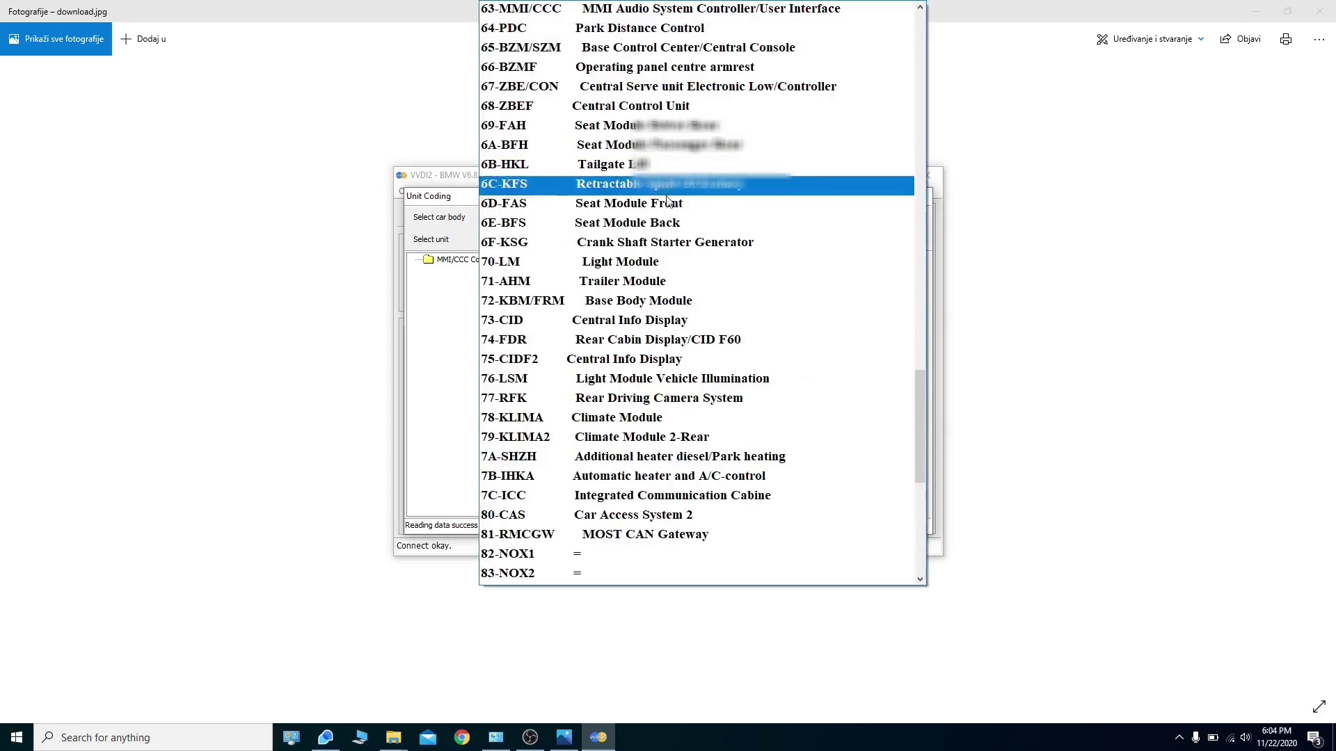
left_click(664, 29)
left_click(864, 281)
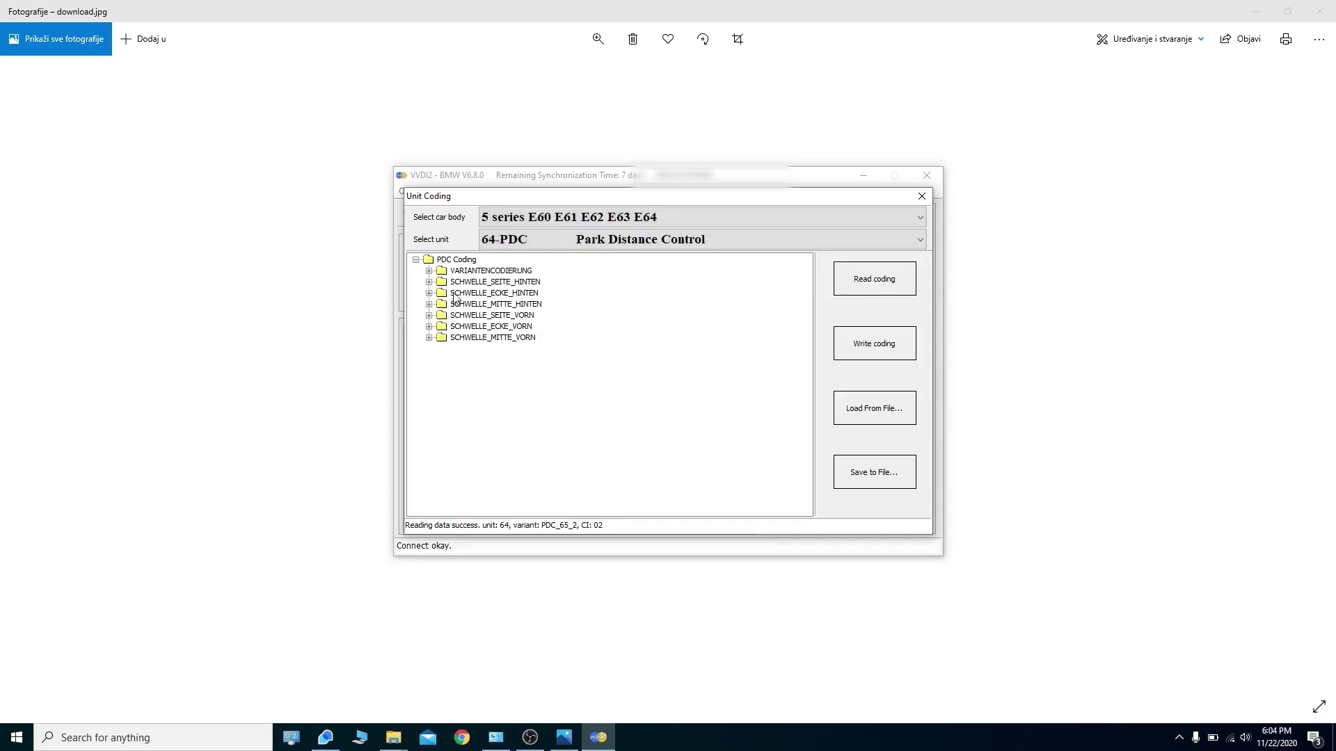
left_click(430, 271)
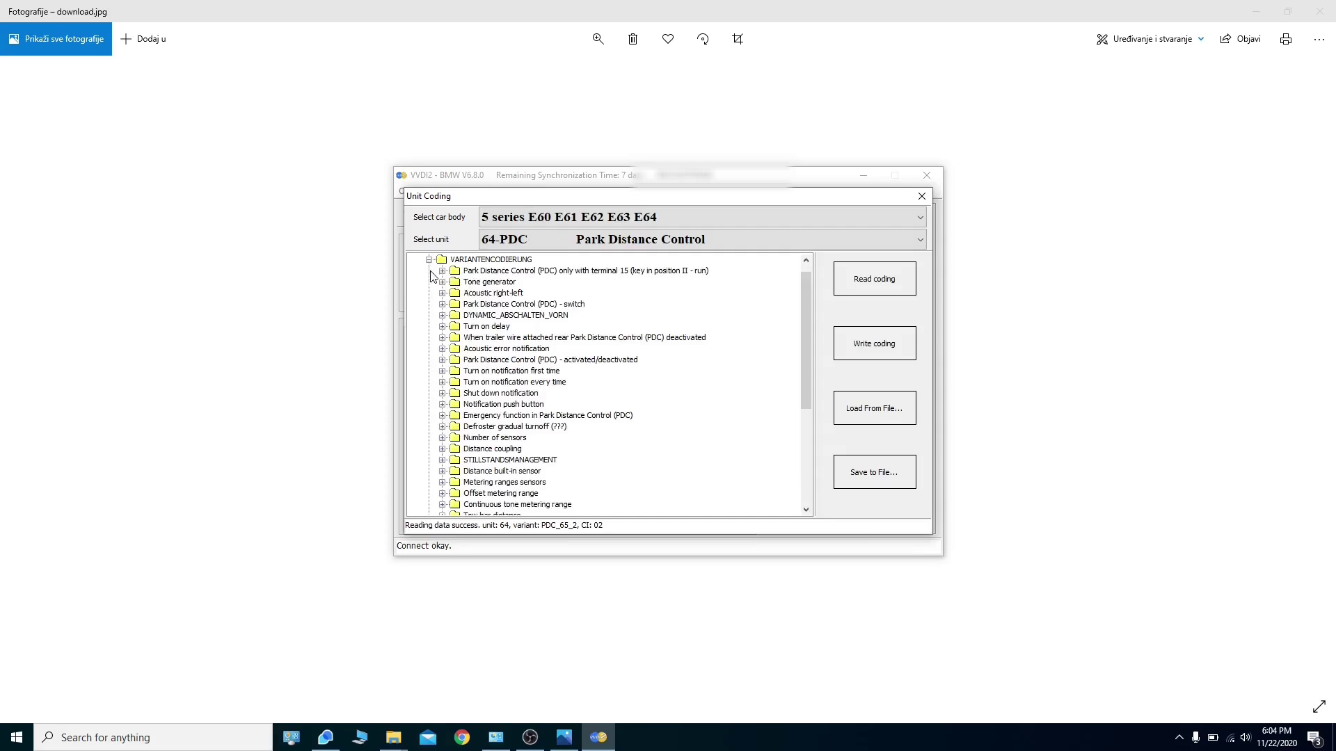
Expand PDC only with terminal 15, Tone generator, Acoustic right-left, PDC switch and DYNAMIC_ABSCHALTEN_VORN.
mouse_move(804, 315)
left_mouse_down()
mouse_move(810, 393)
mouse_move(812, 304)
mouse_move(796, 302)
left_mouse_up()
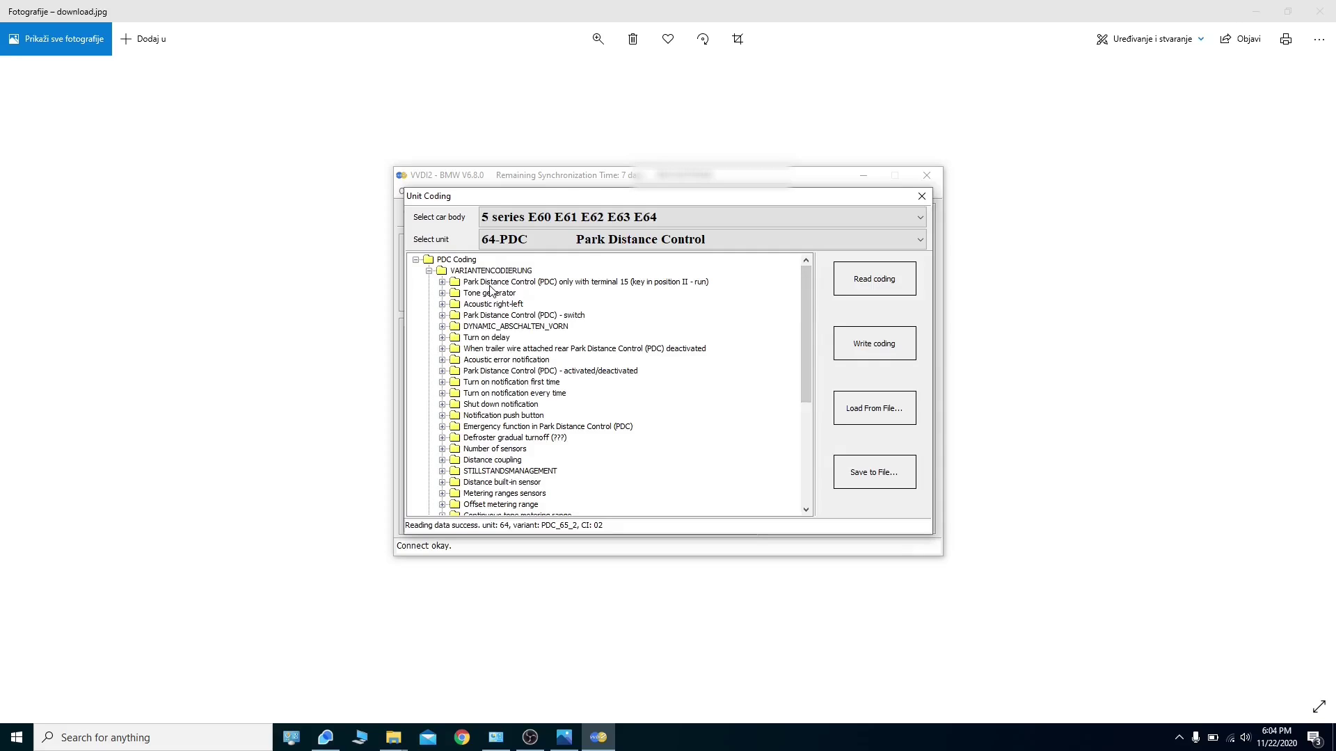
left_click(442, 283)
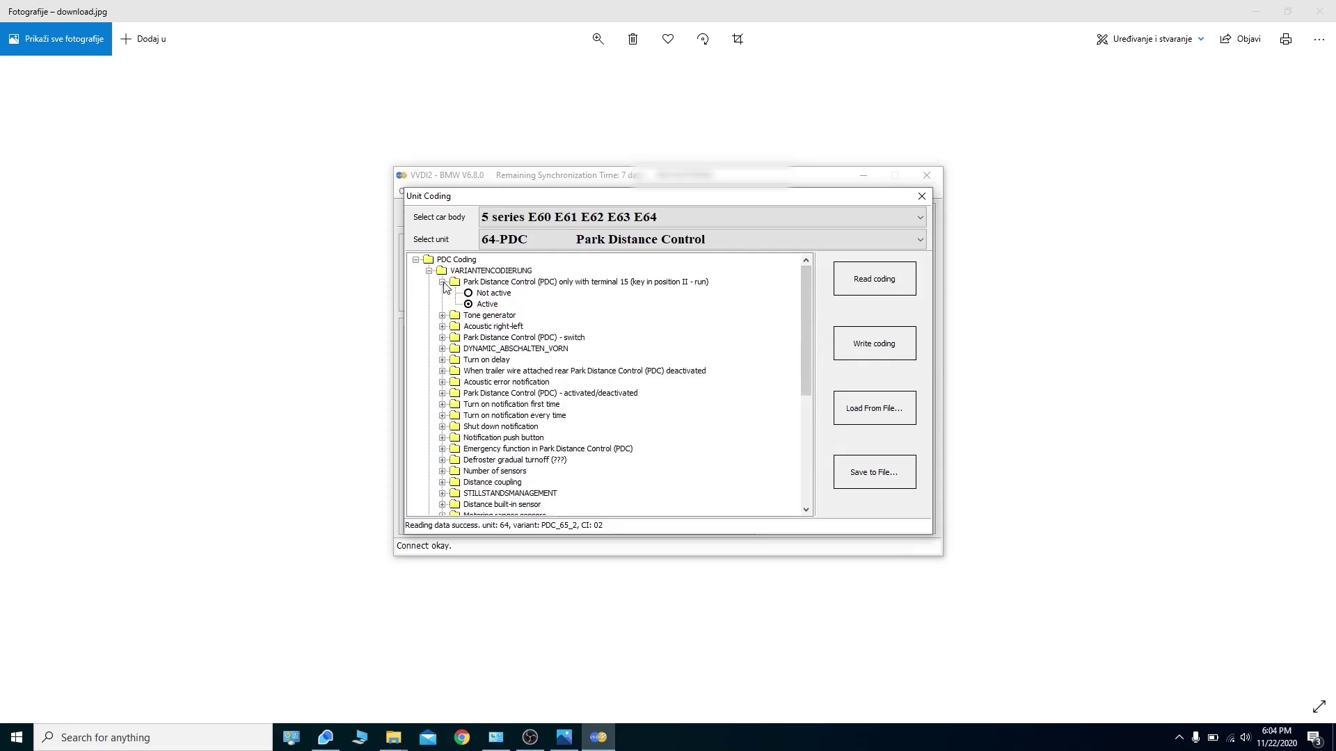
left_click(442, 316)
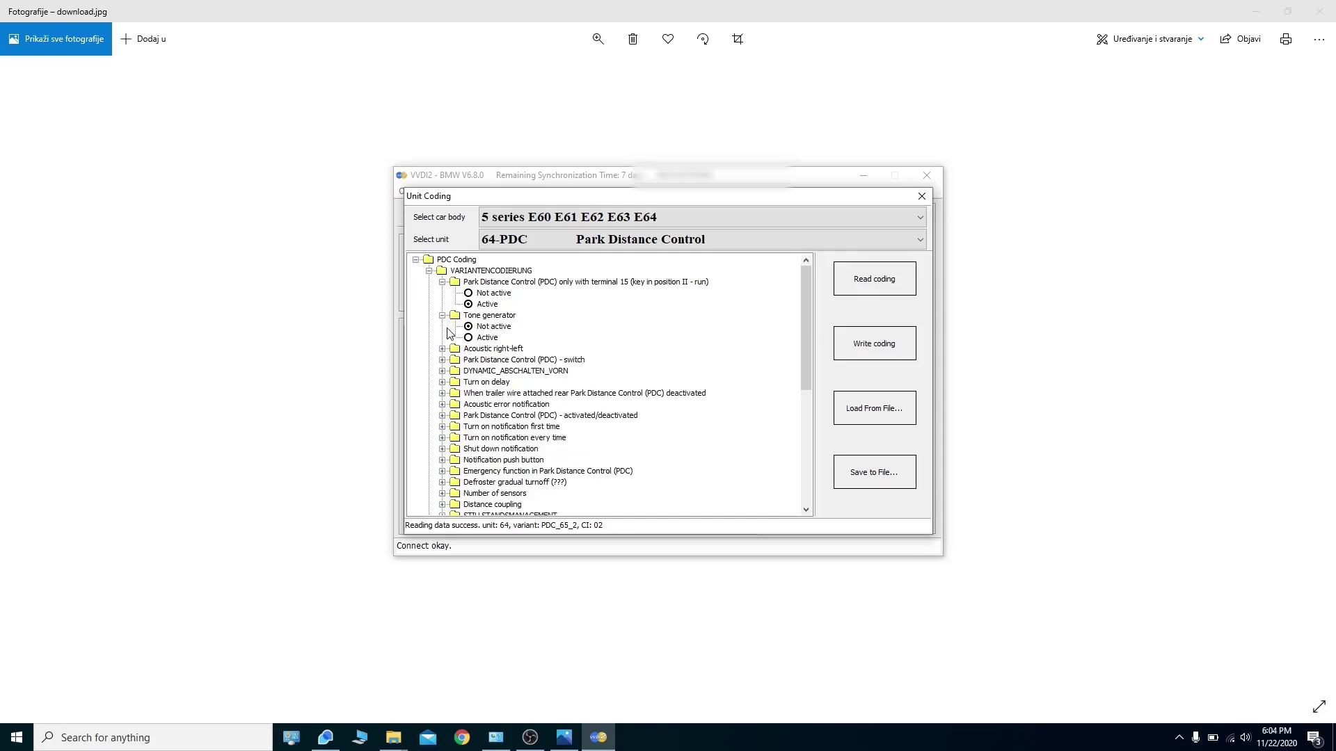
left_click(443, 349)
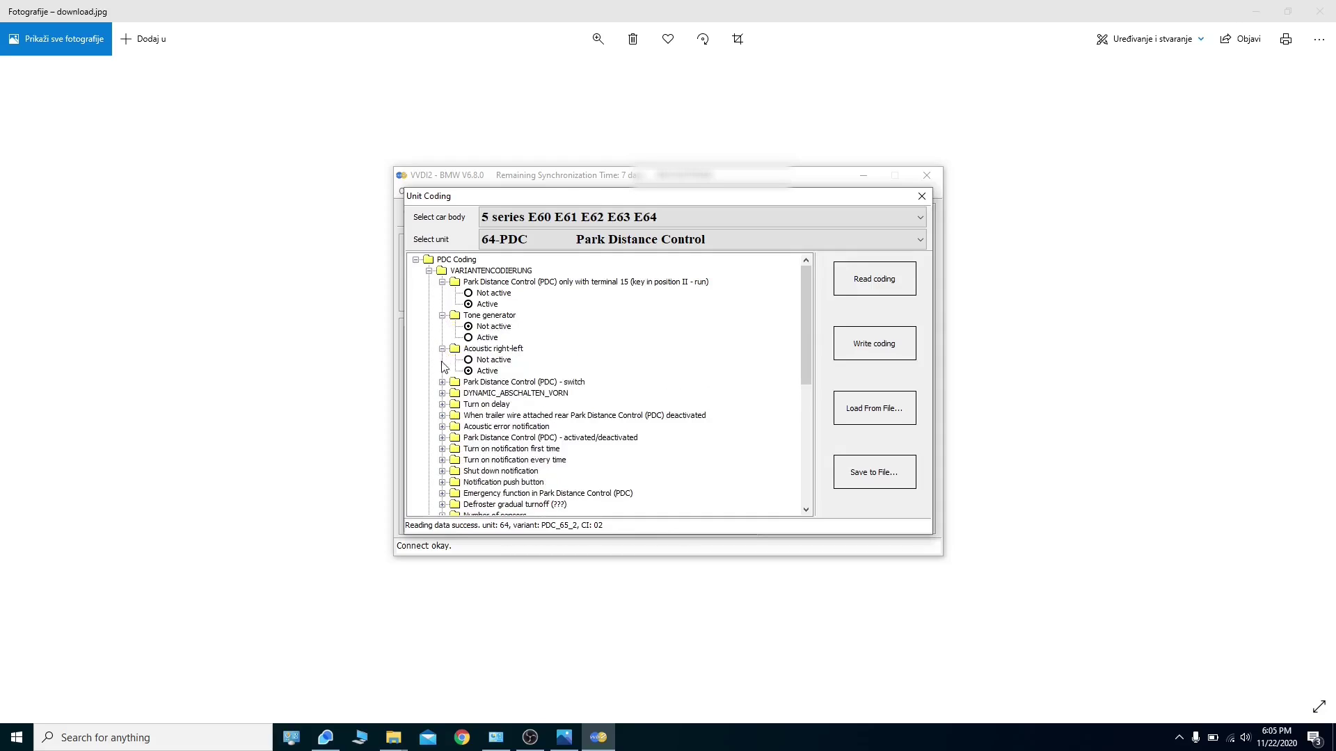
left_click(442, 383)
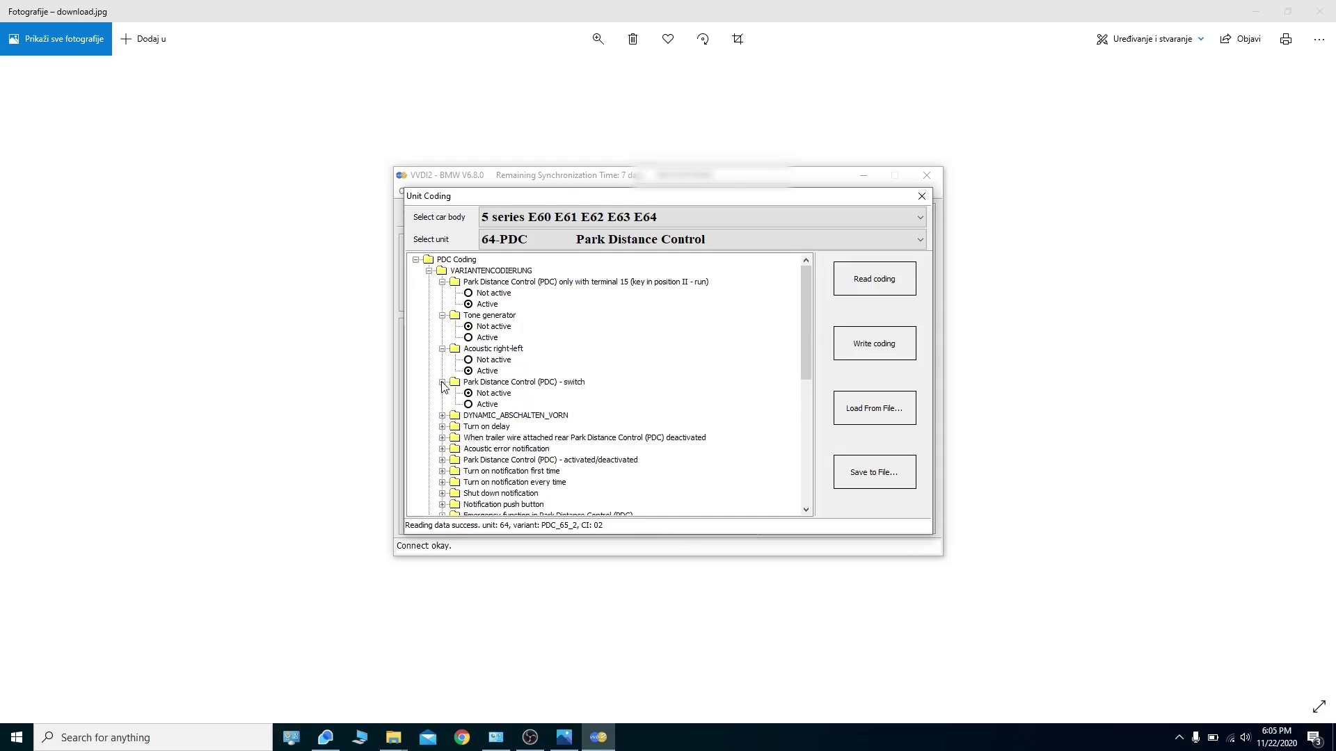
left_click(442, 416)
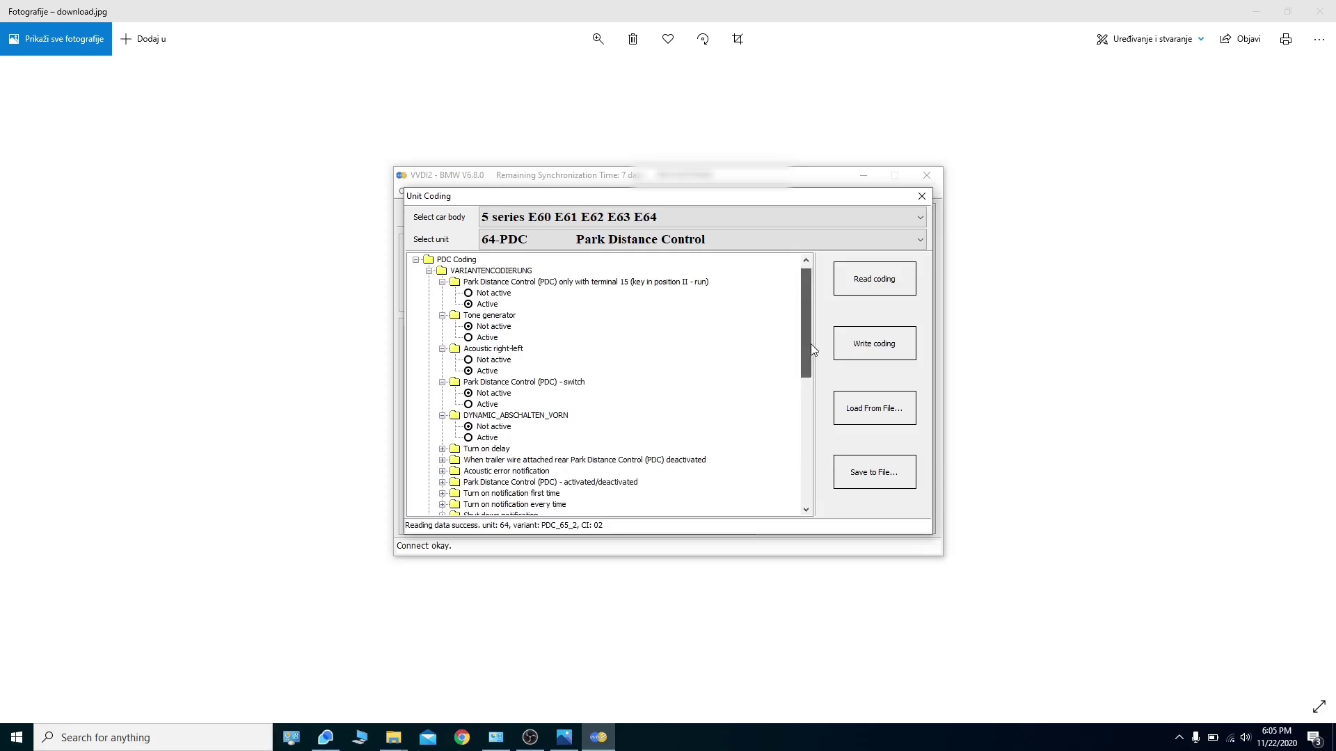
Expand PDC activated/deactivated, Turn on notification first time and Emergency function in PDC.
scroll(803, 365, "down", 3)
left_click(442, 382)
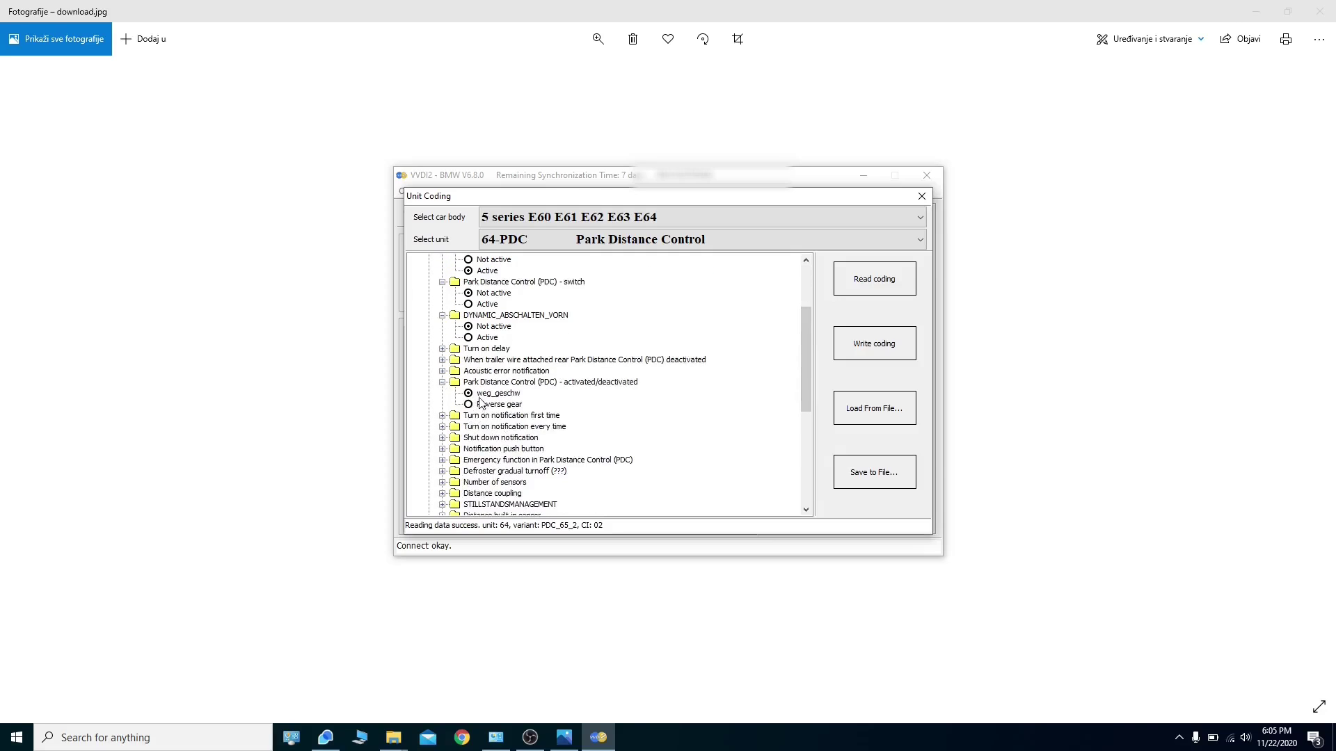
left_click(442, 415)
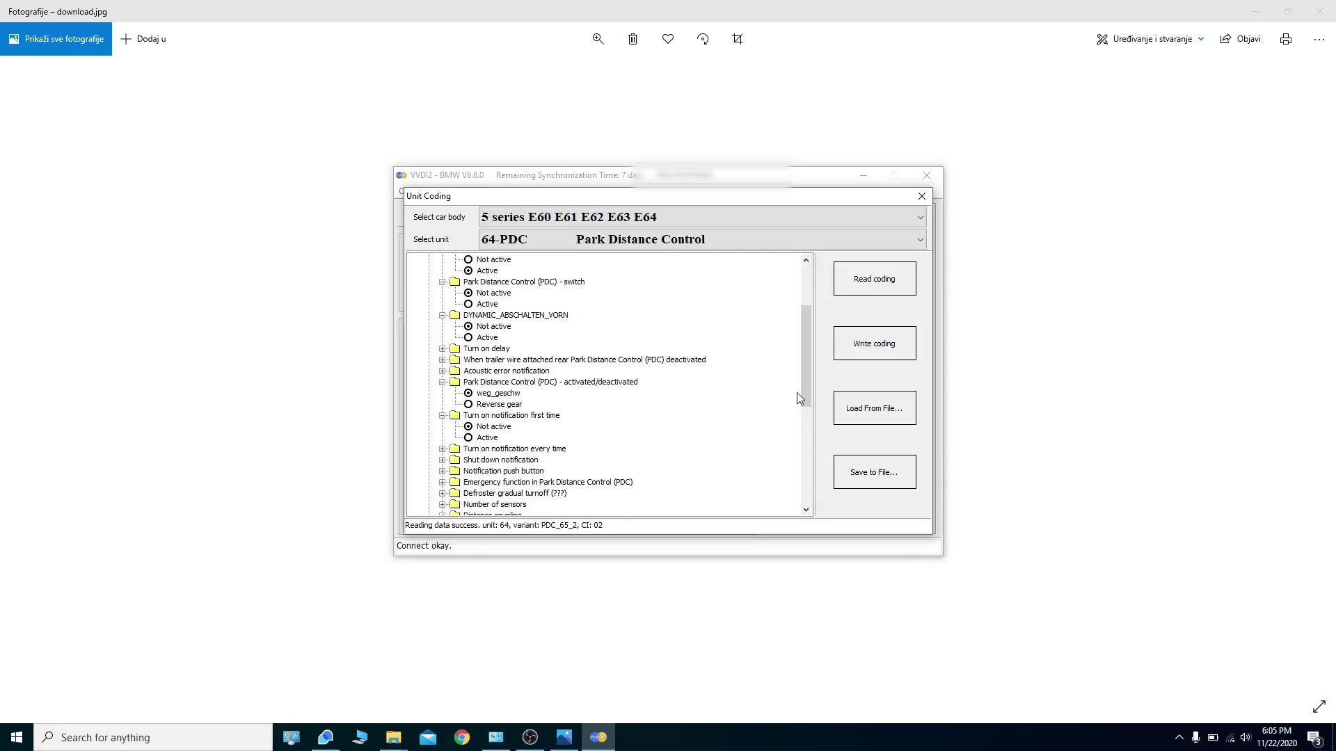
left_click_drag(807, 379, 807, 404)
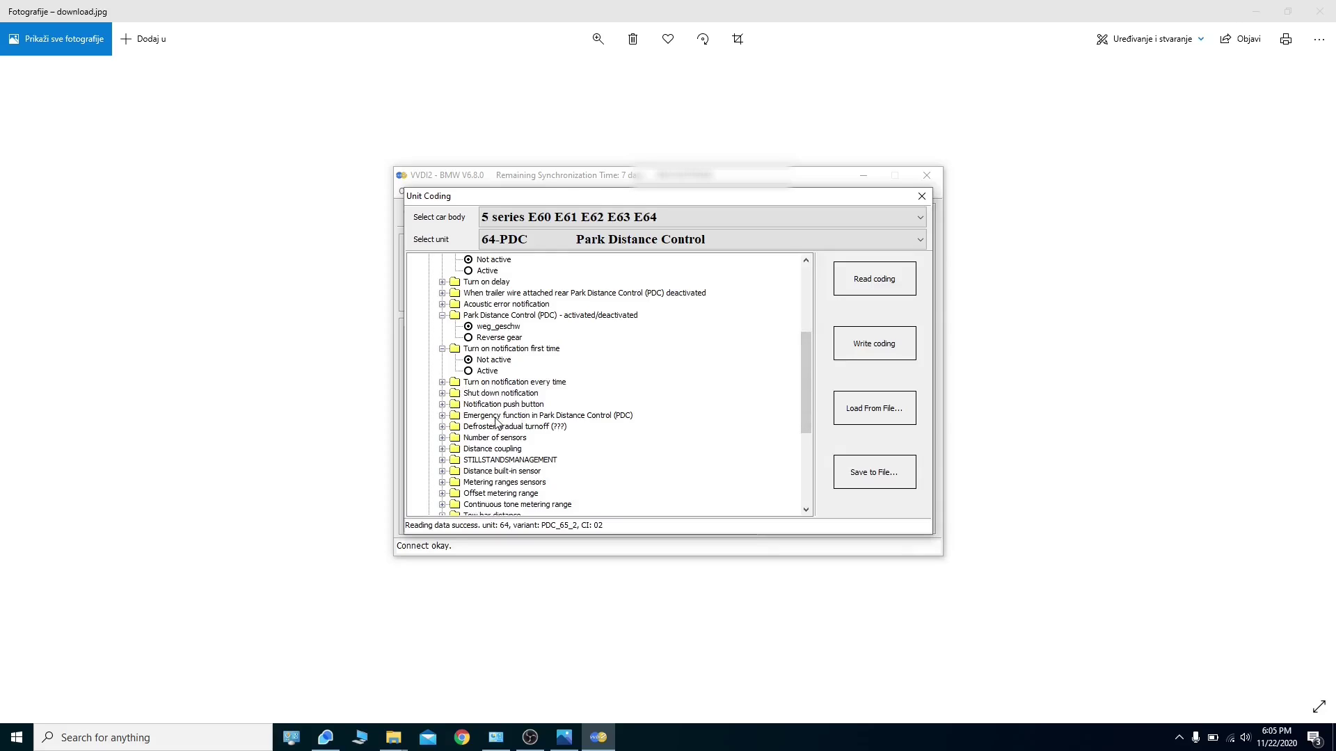
left_click(443, 416)
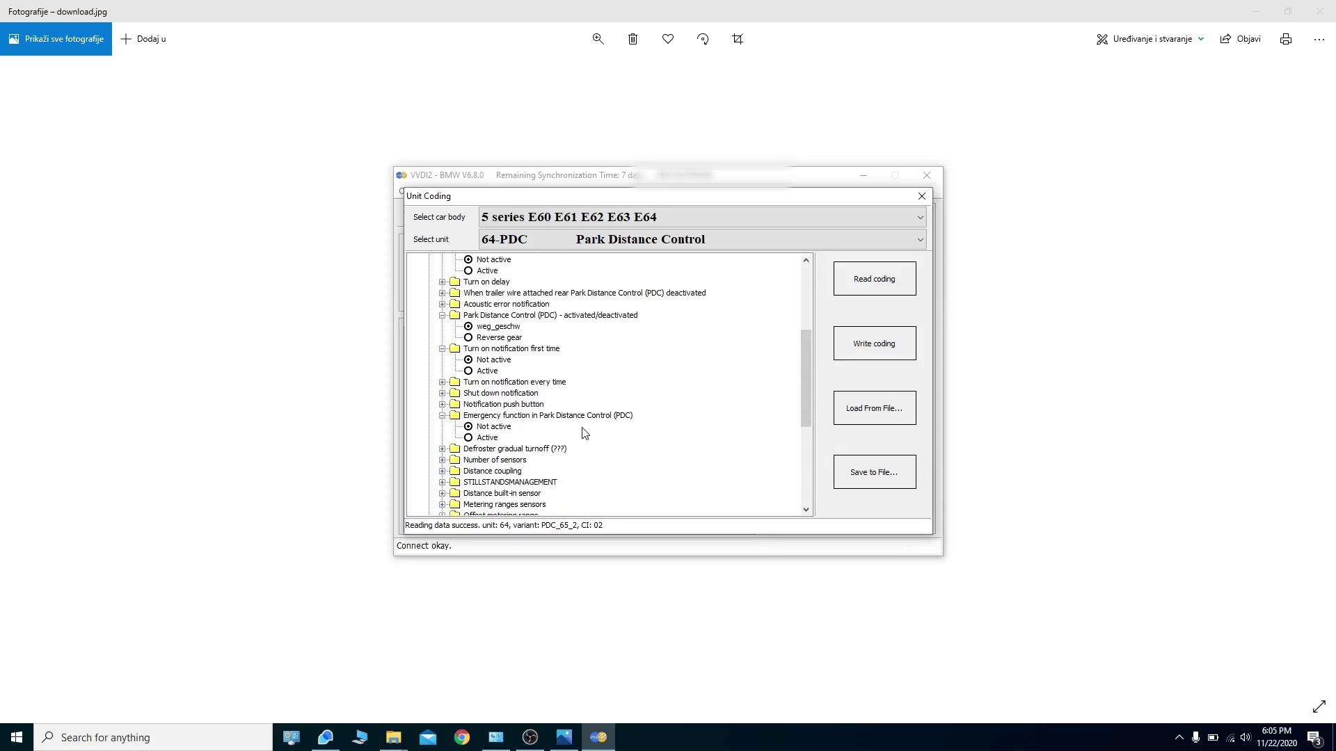
left_click_drag(800, 377, 806, 455)
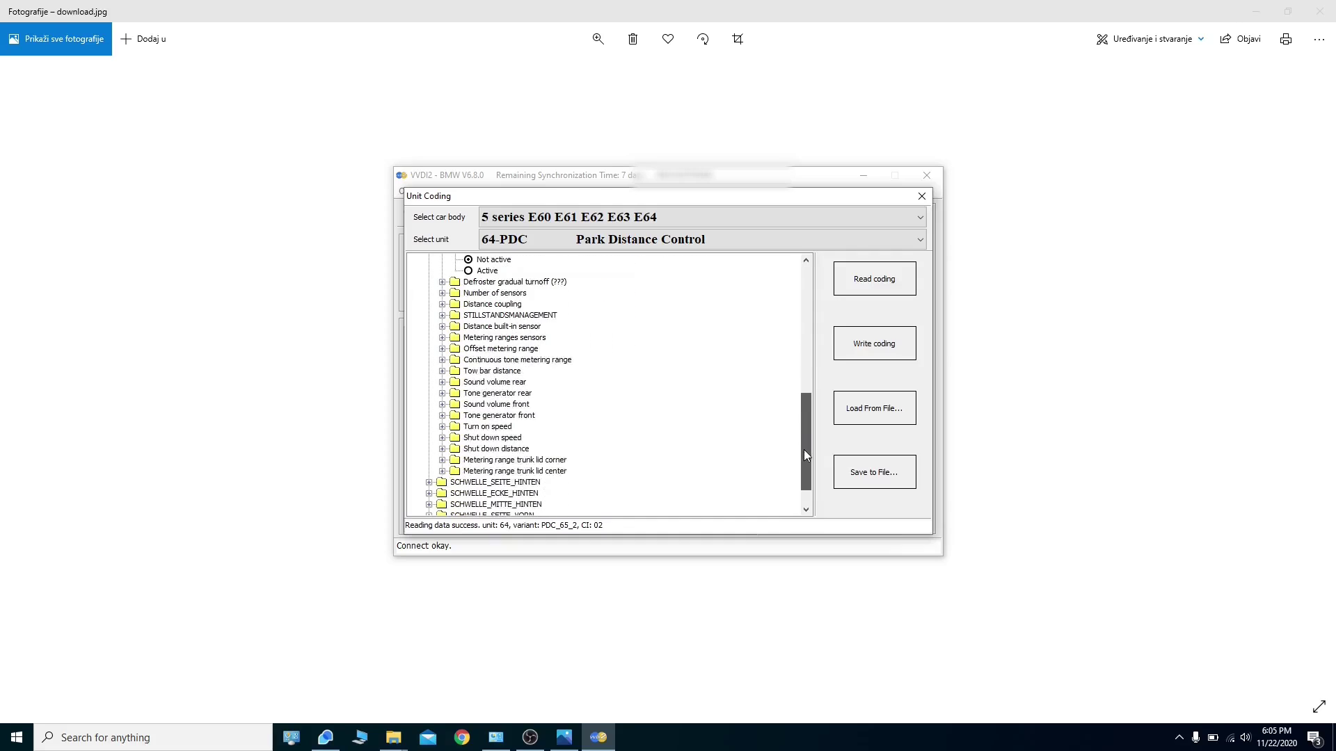
Expand SCHWELLE_SEITE_HINTEN and its echo threshold value side rear options.
left_click_drag(804, 451, 804, 450)
left_click_drag(803, 461, 816, 487)
left_click(429, 450)
left_click(442, 461)
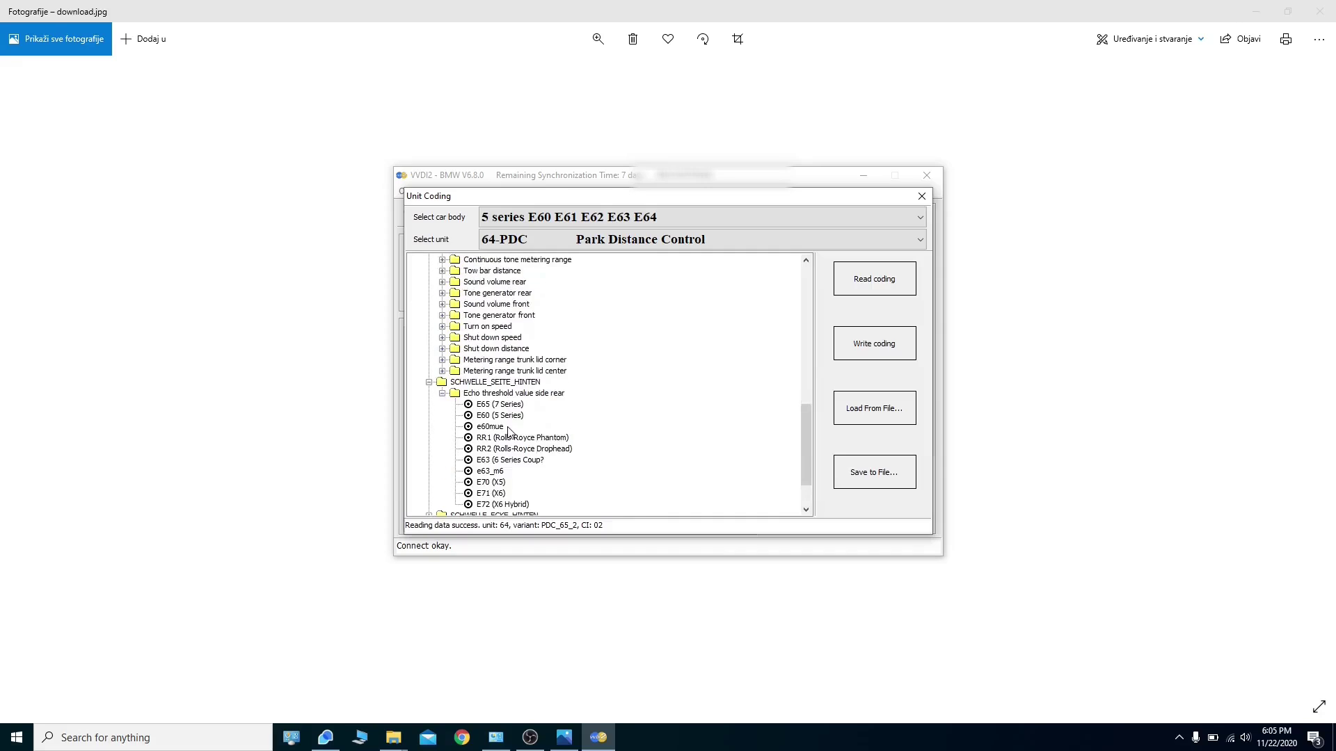
left_click_drag(807, 411, 807, 423)
Expand SCHWELLE_ECKE_HINTEN's corner rear options and SCHWELLE_MITTE_HINTEN, then open the unit list.
left_click(428, 460)
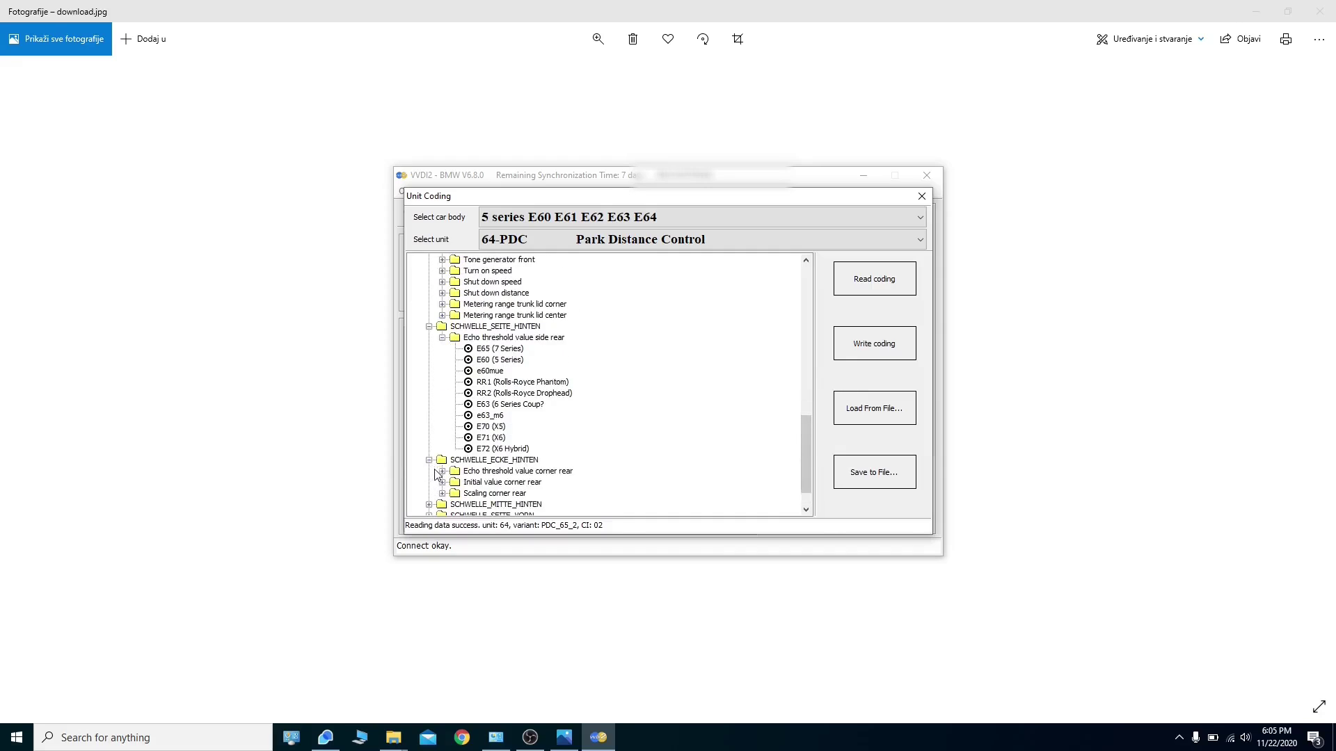
left_click(442, 482)
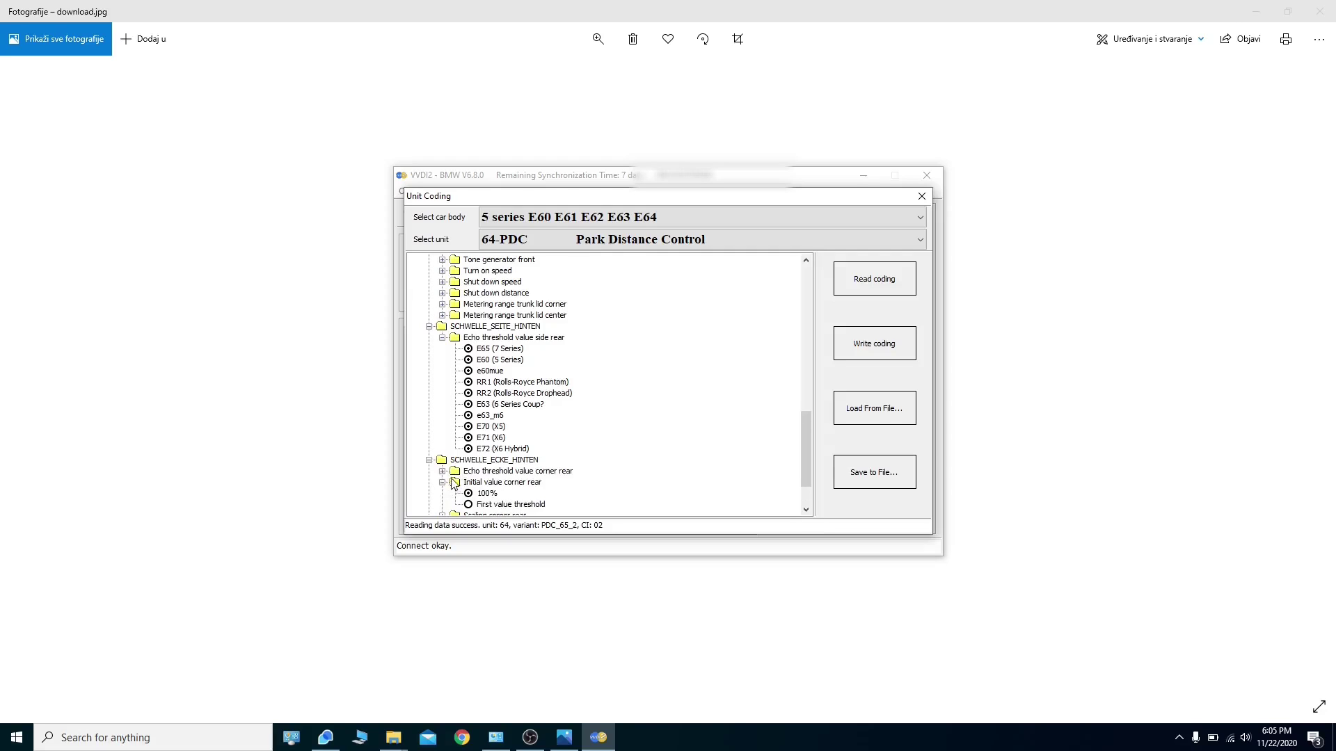
left_click(443, 471)
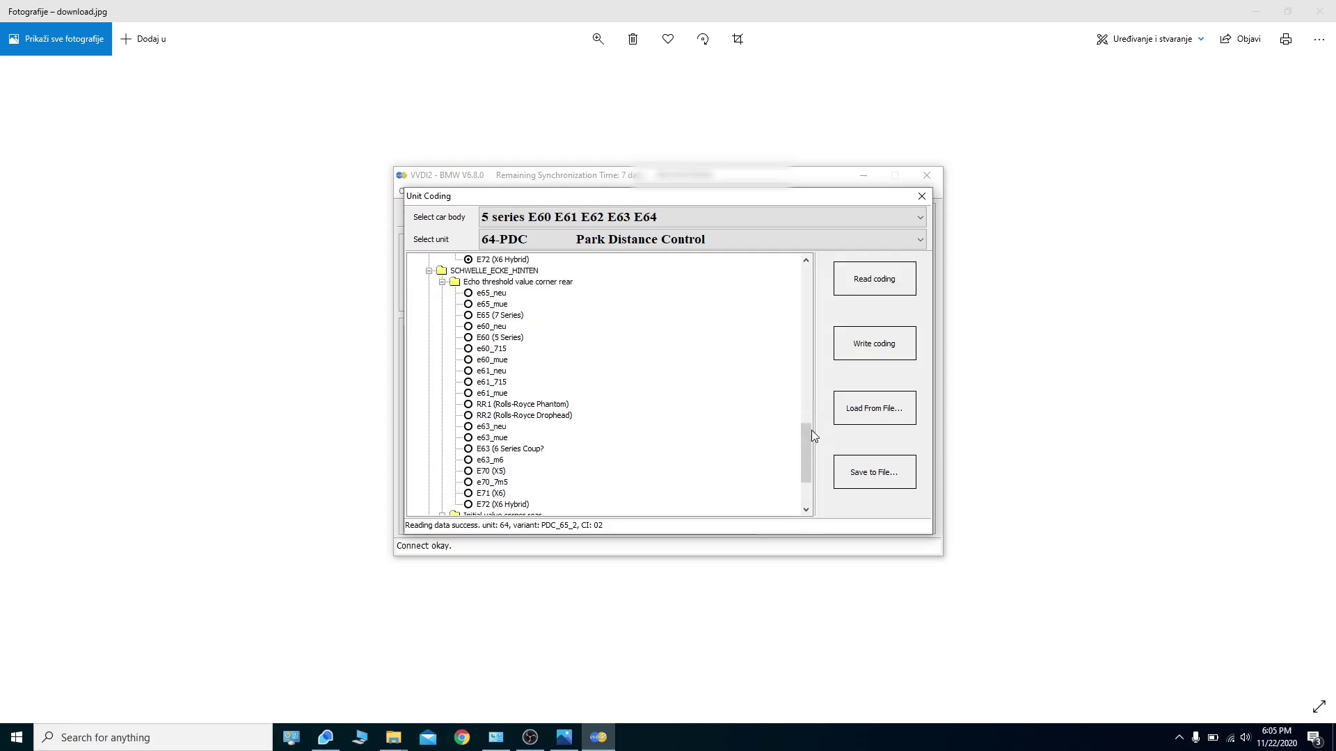
left_click_drag(809, 465, 809, 489)
left_click(430, 472)
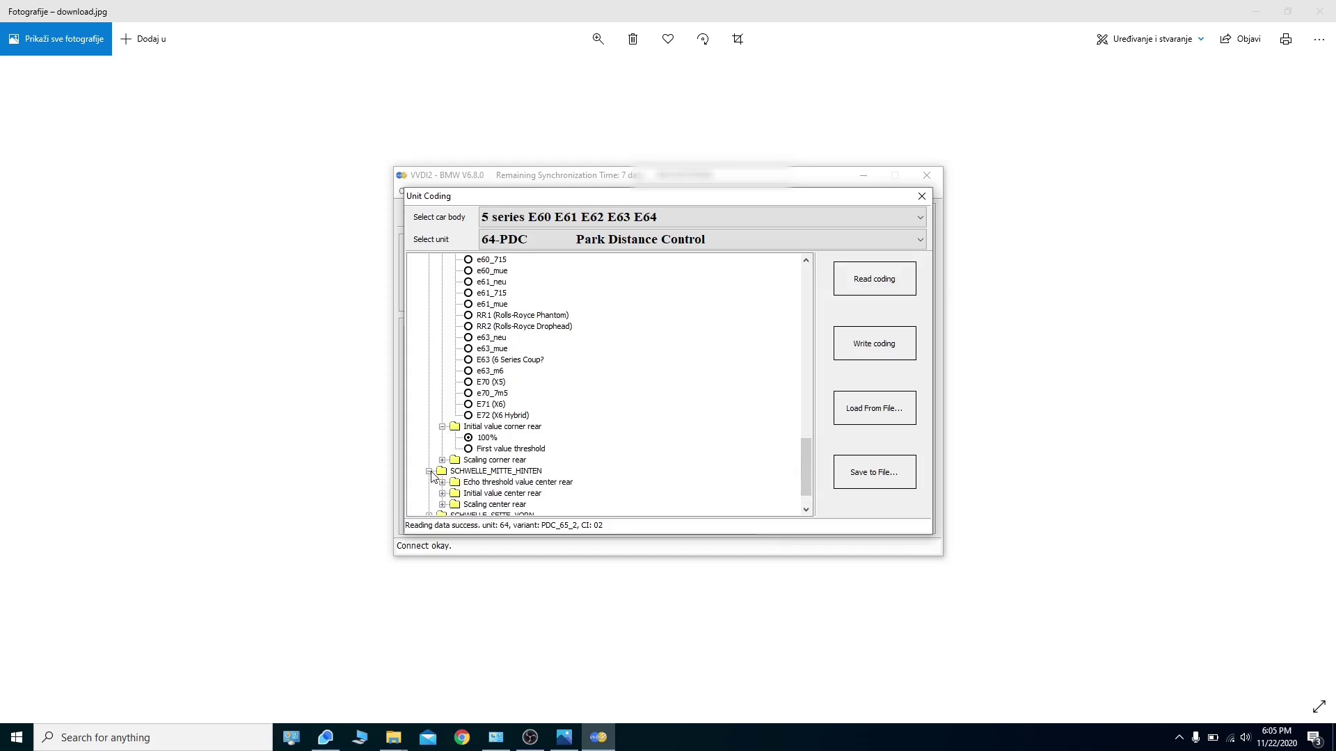
left_click_drag(811, 462, 799, 278)
left_click(778, 245)
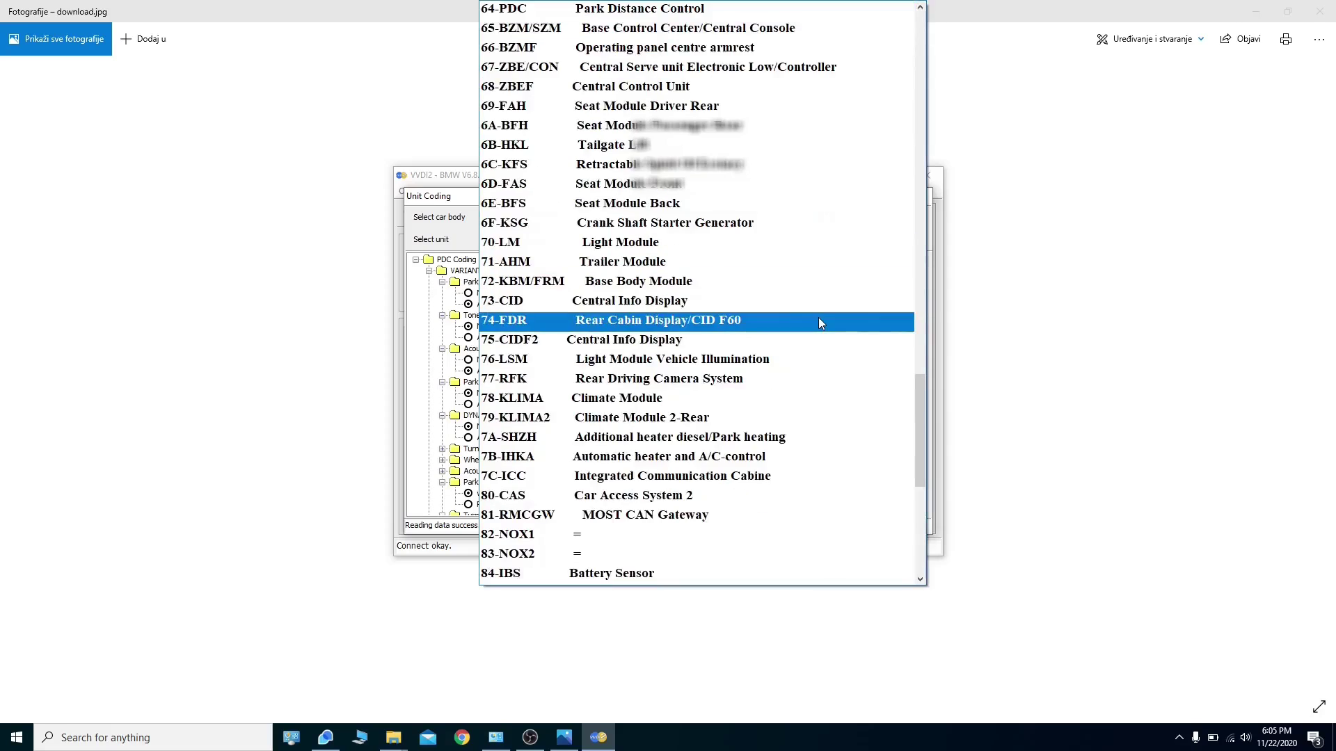
Switch to the 72-KBM/FRM module and expand KBM_CAR_INFO's chassis, body style and cluster country entries.
left_click(805, 295)
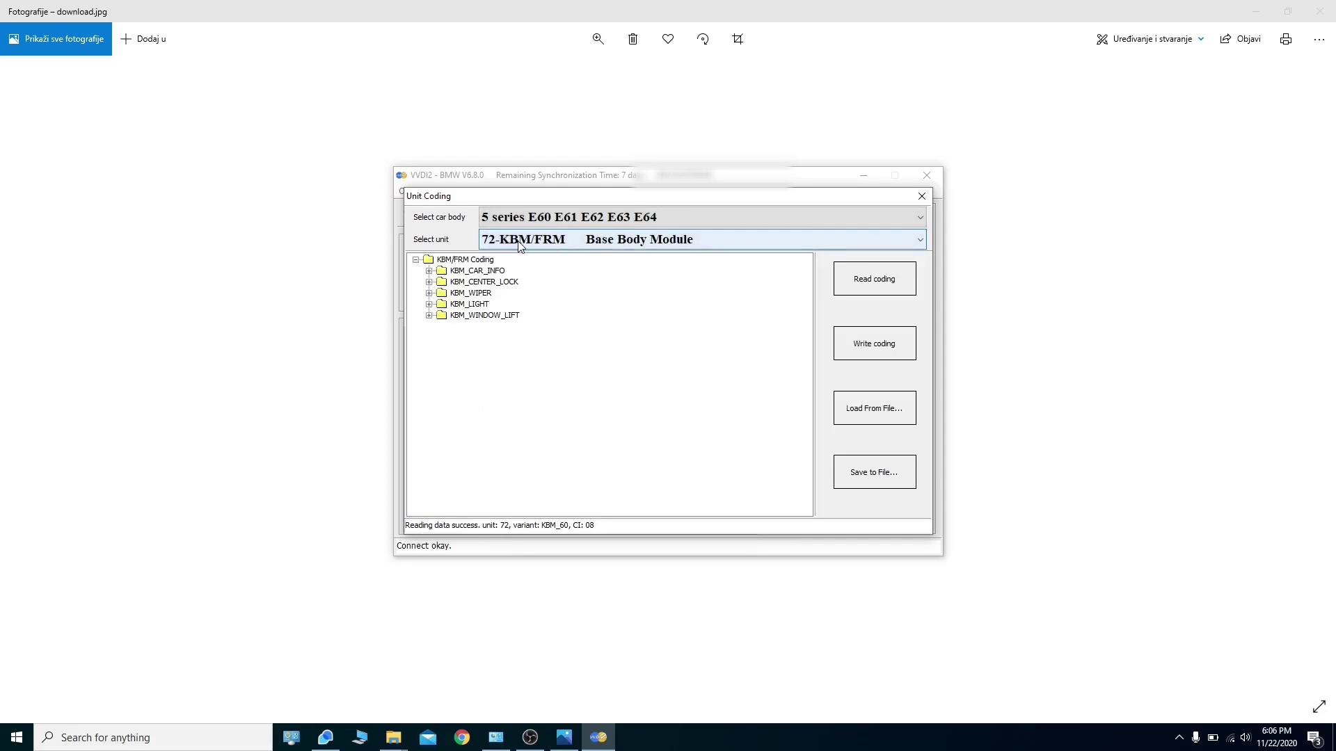
left_click(430, 270)
left_click(442, 282)
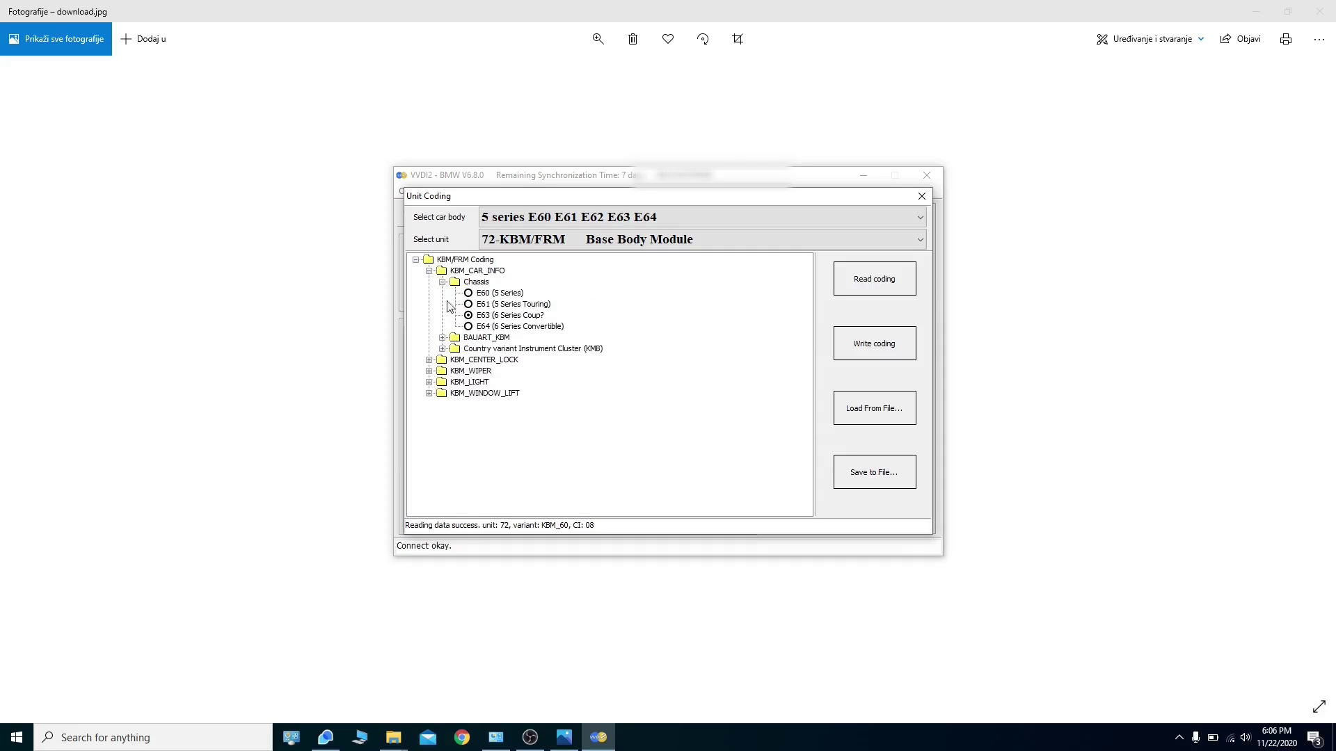
left_click(442, 338)
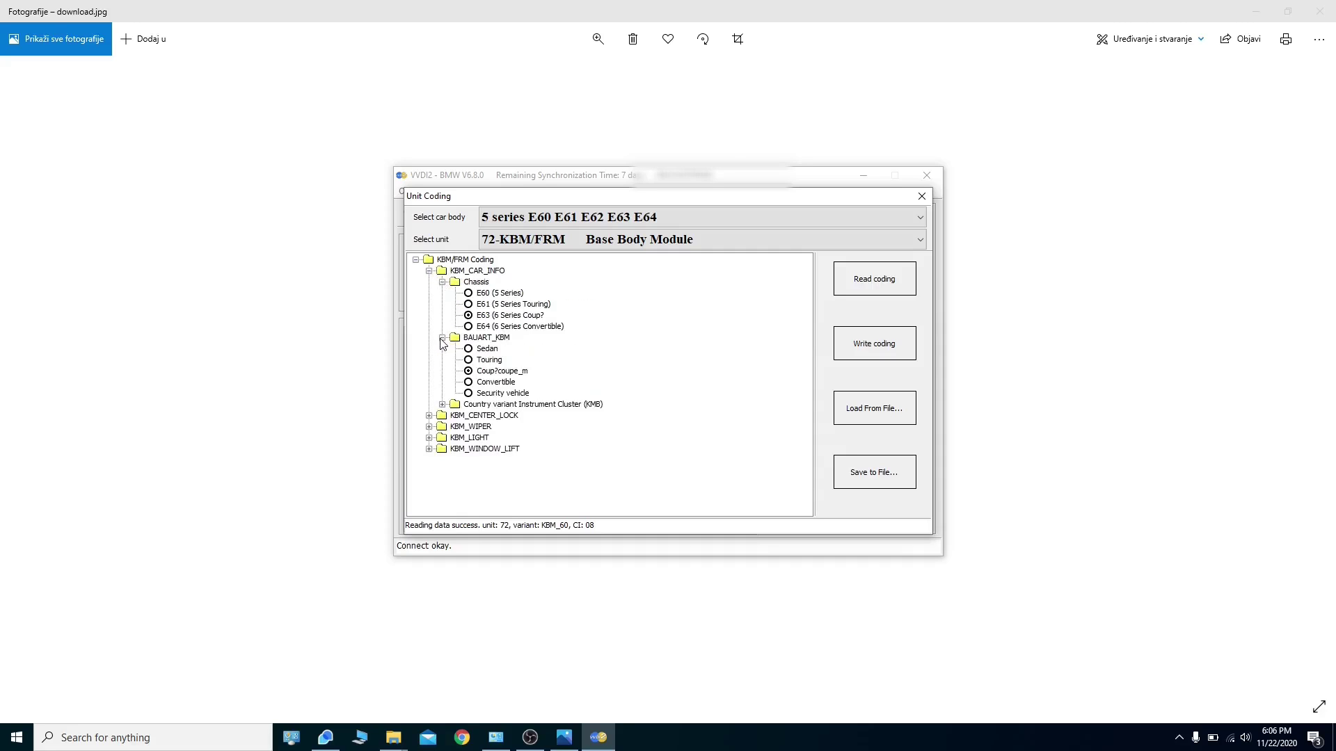
left_click(442, 405)
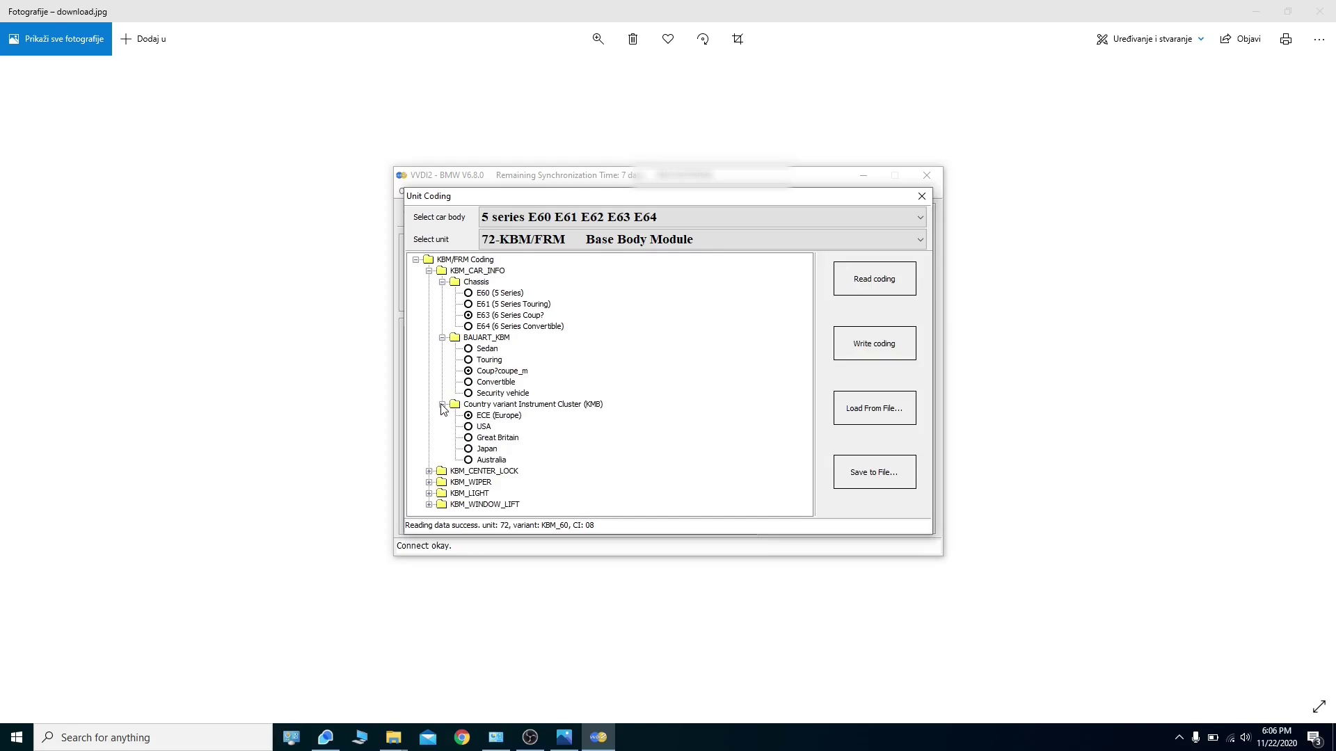
Expand KBM_CENTER_LOCK with its soft-close trunk lid and repeat-lock timing entries.
left_click(429, 471)
scroll(803, 390, "down", 1)
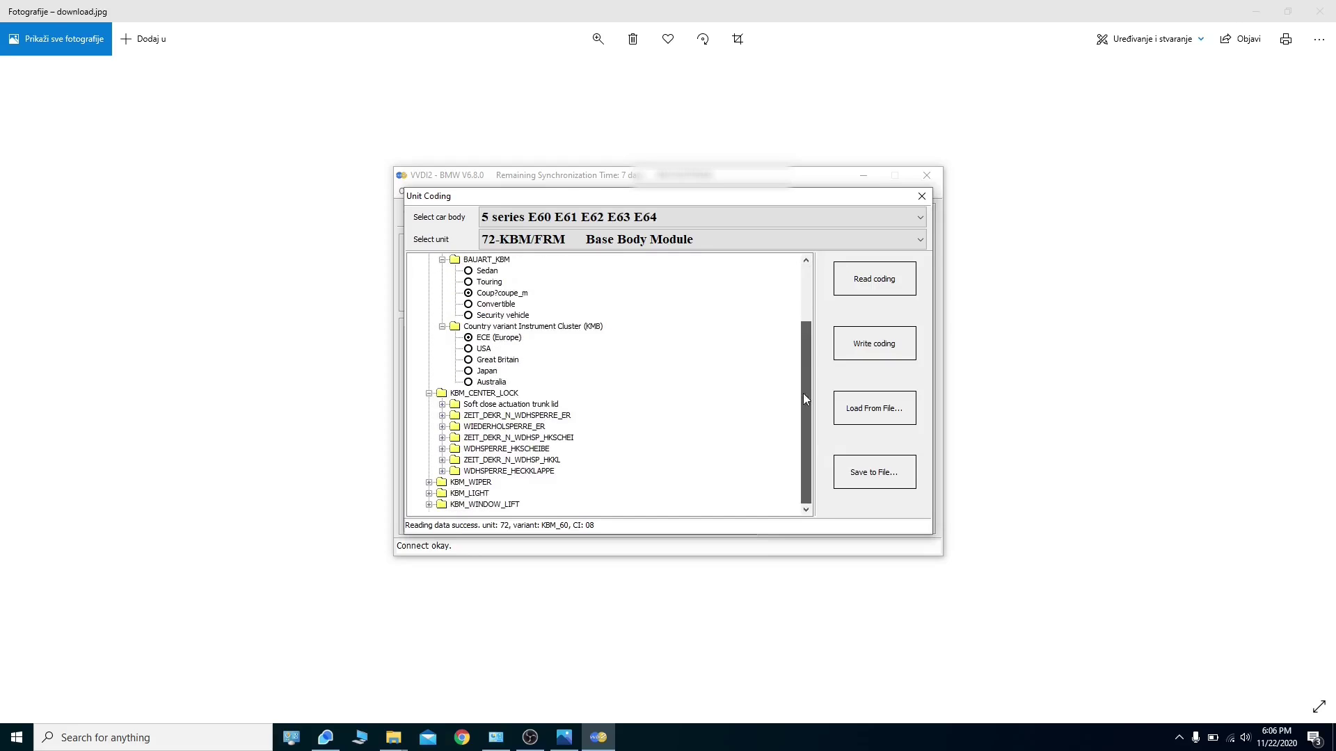
left_click(442, 404)
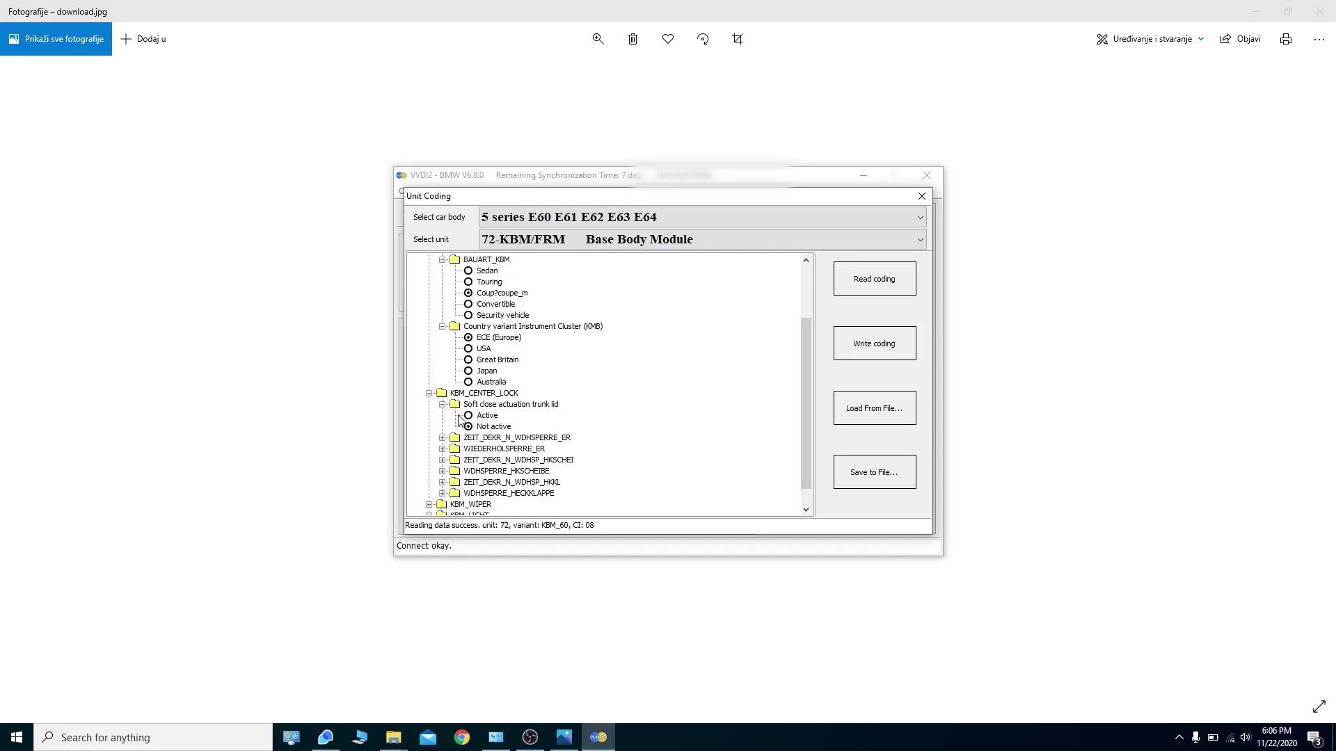
left_click(442, 438)
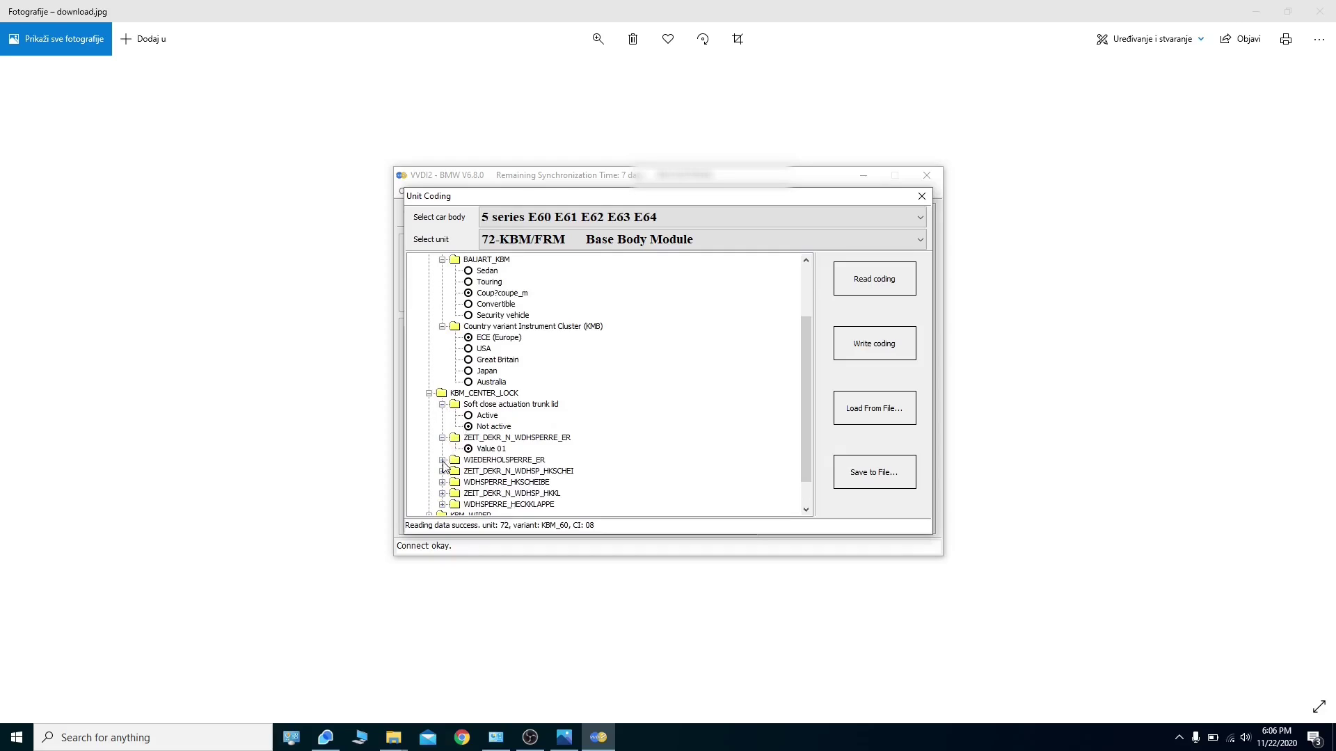
left_click(443, 460)
left_click(442, 483)
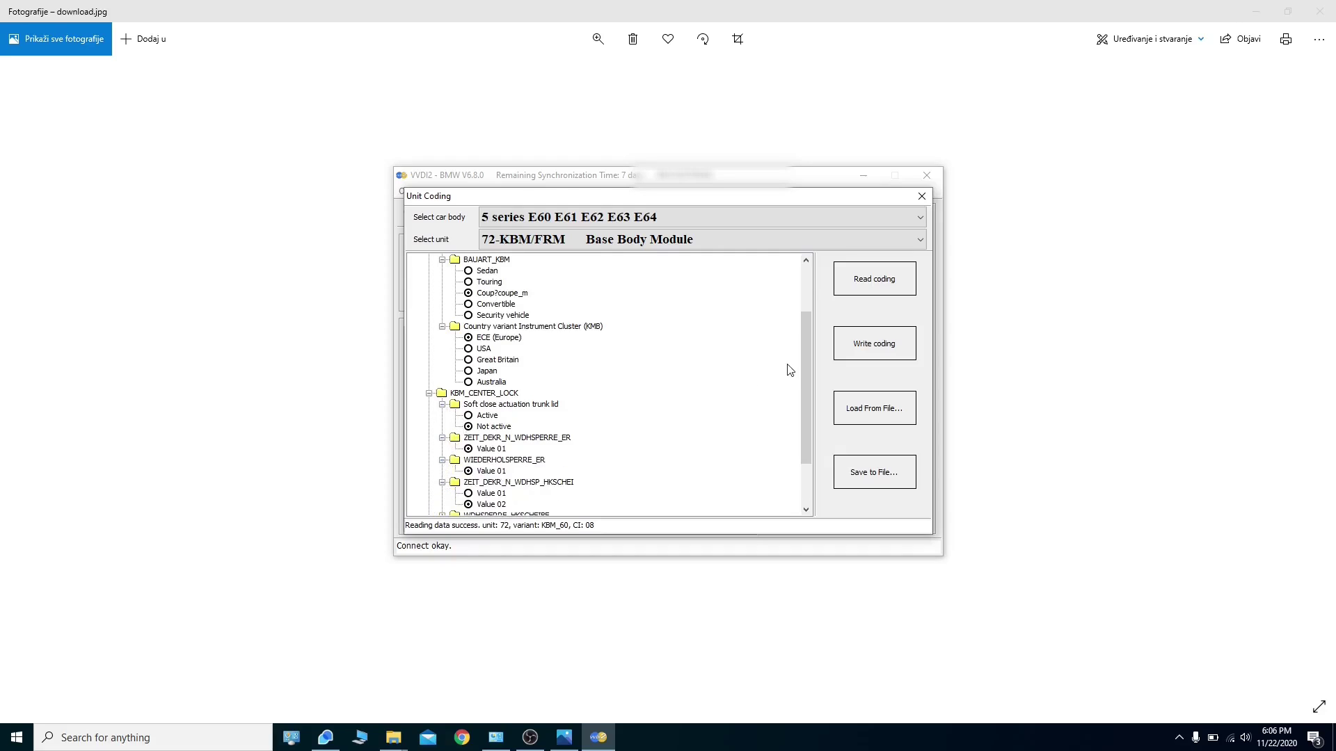
scroll(803, 374, "down", 2)
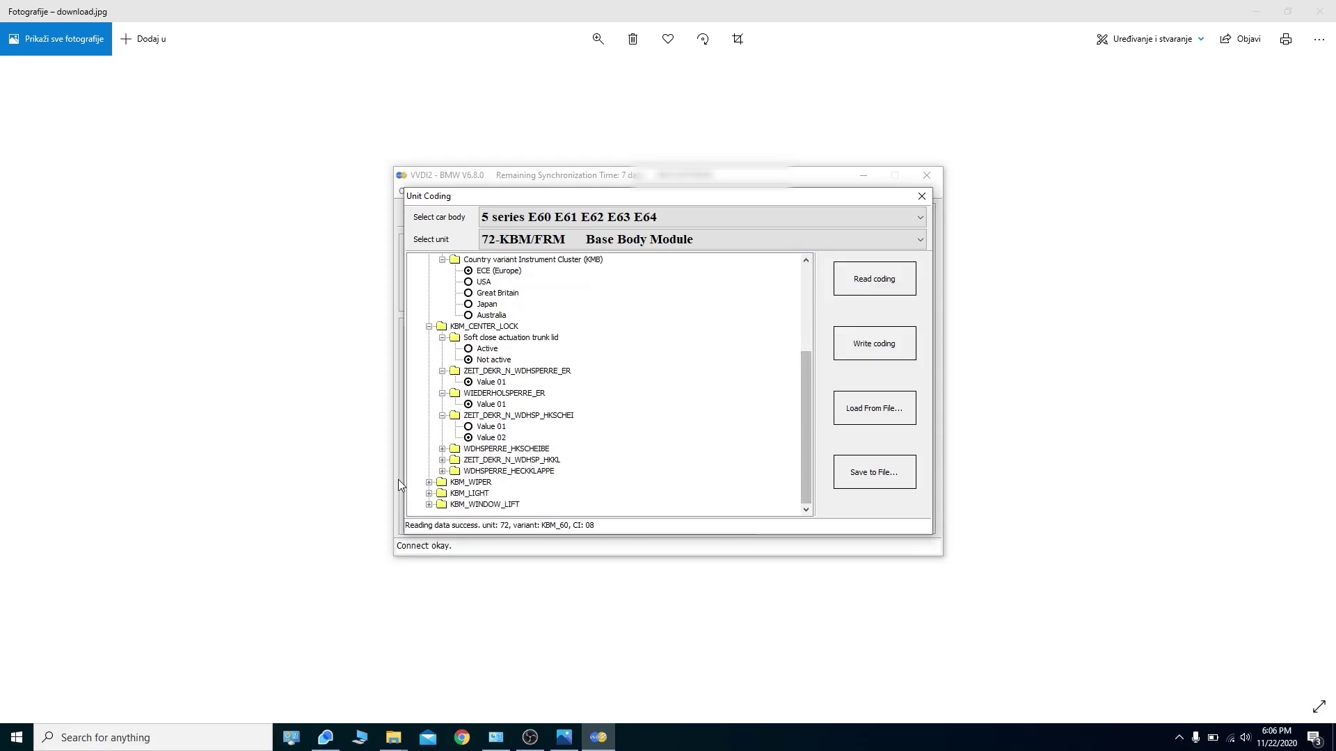
left_click(442, 449)
left_click(442, 482)
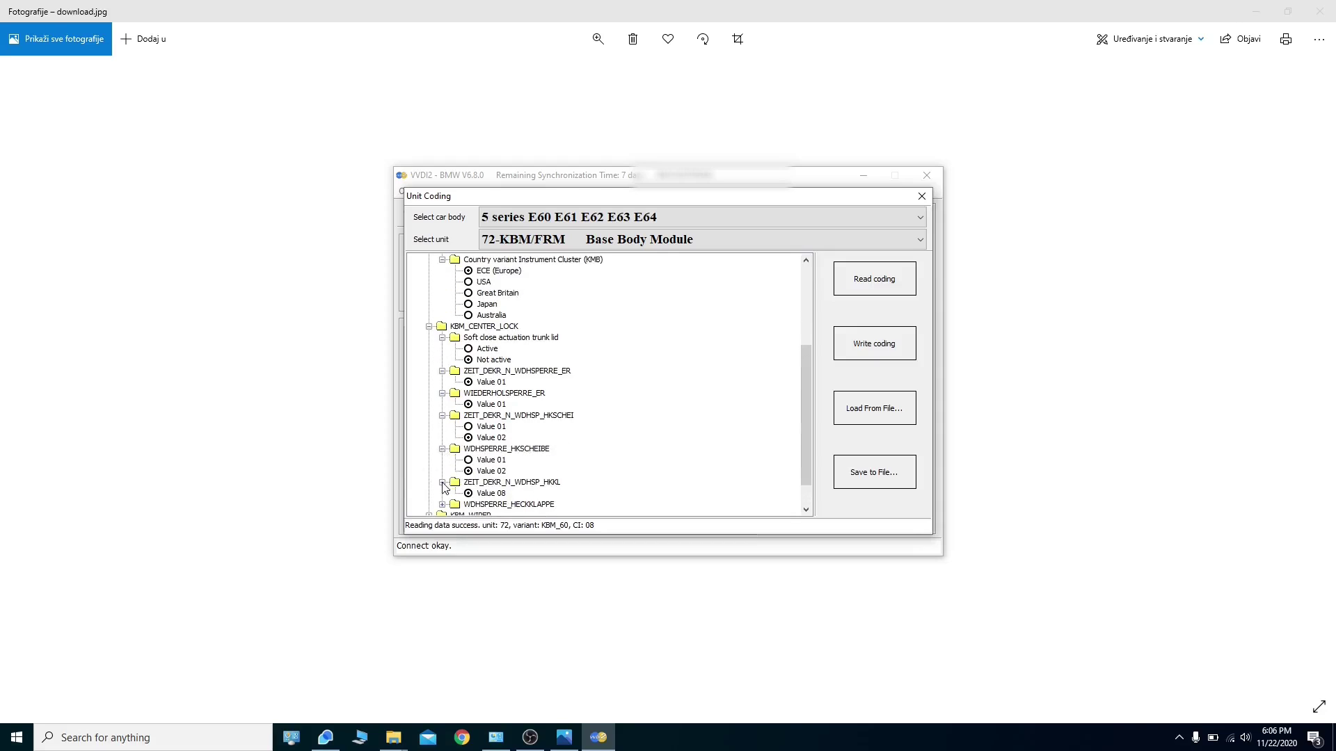
left_click_drag(808, 369, 808, 433)
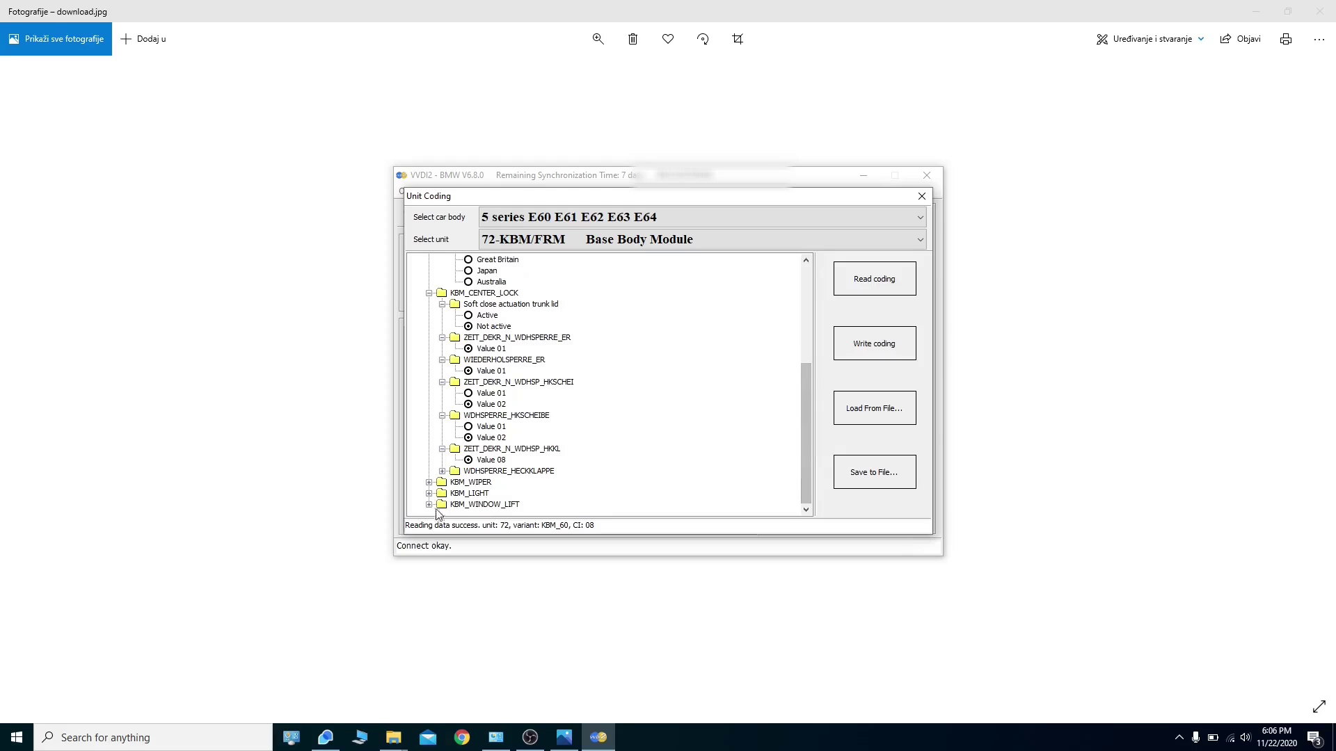
Expand KBM_WIPER and its ENTPRELLZEIT_IGR, headlight cleaning, KEINE_WRS_IM_STAND and HKWISCH entries.
left_click(429, 482)
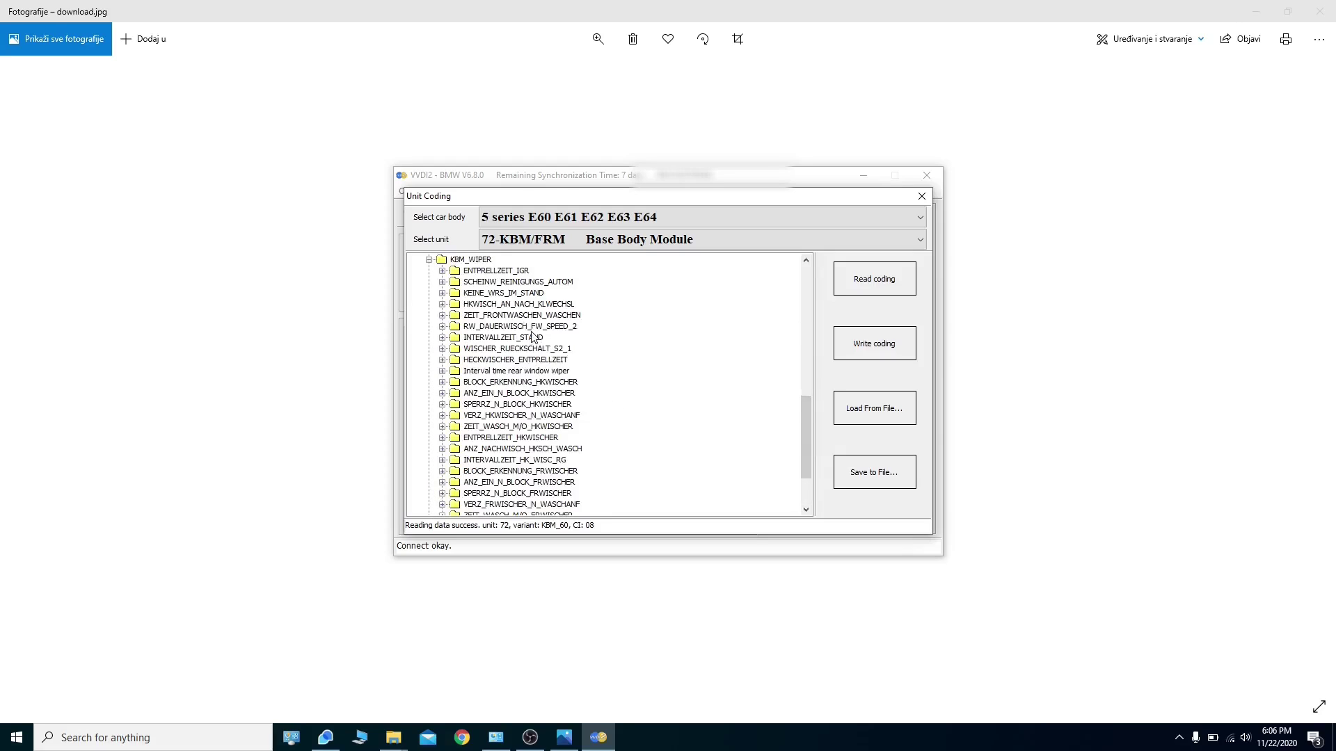
left_click(442, 272)
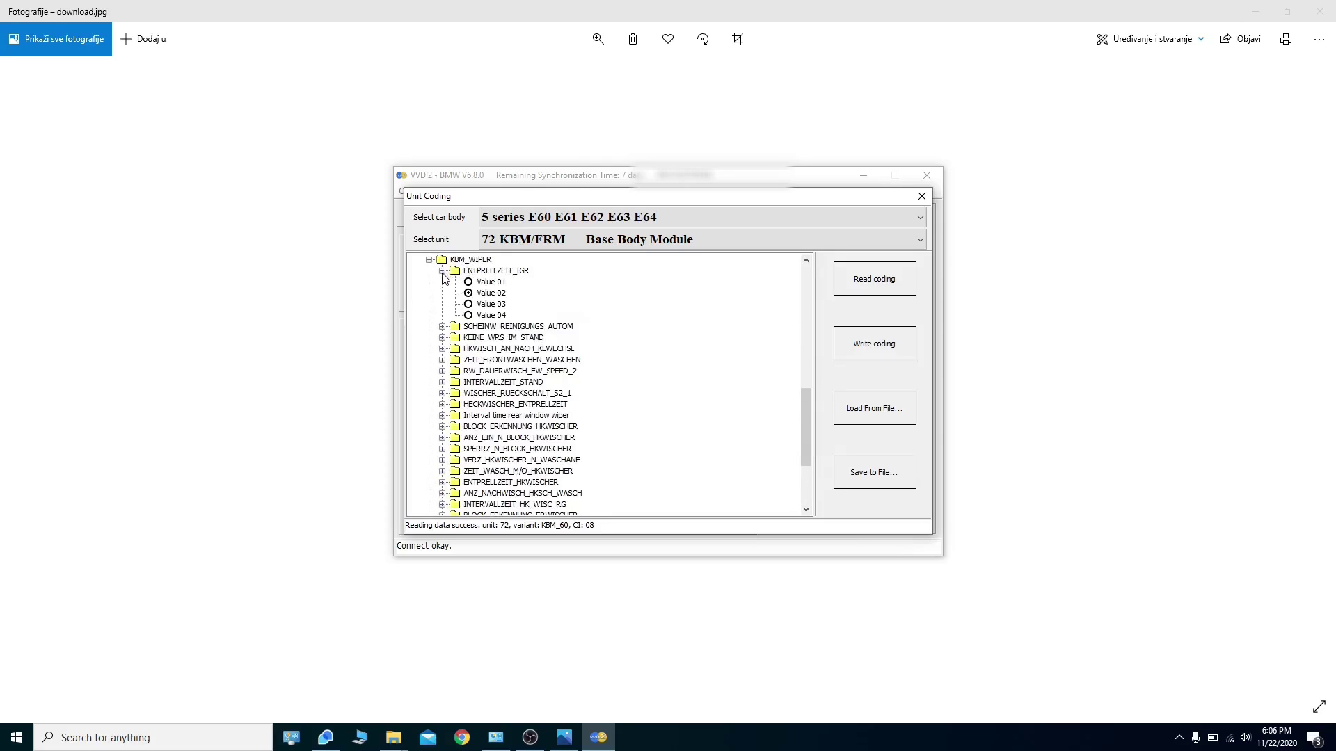
left_click(443, 326)
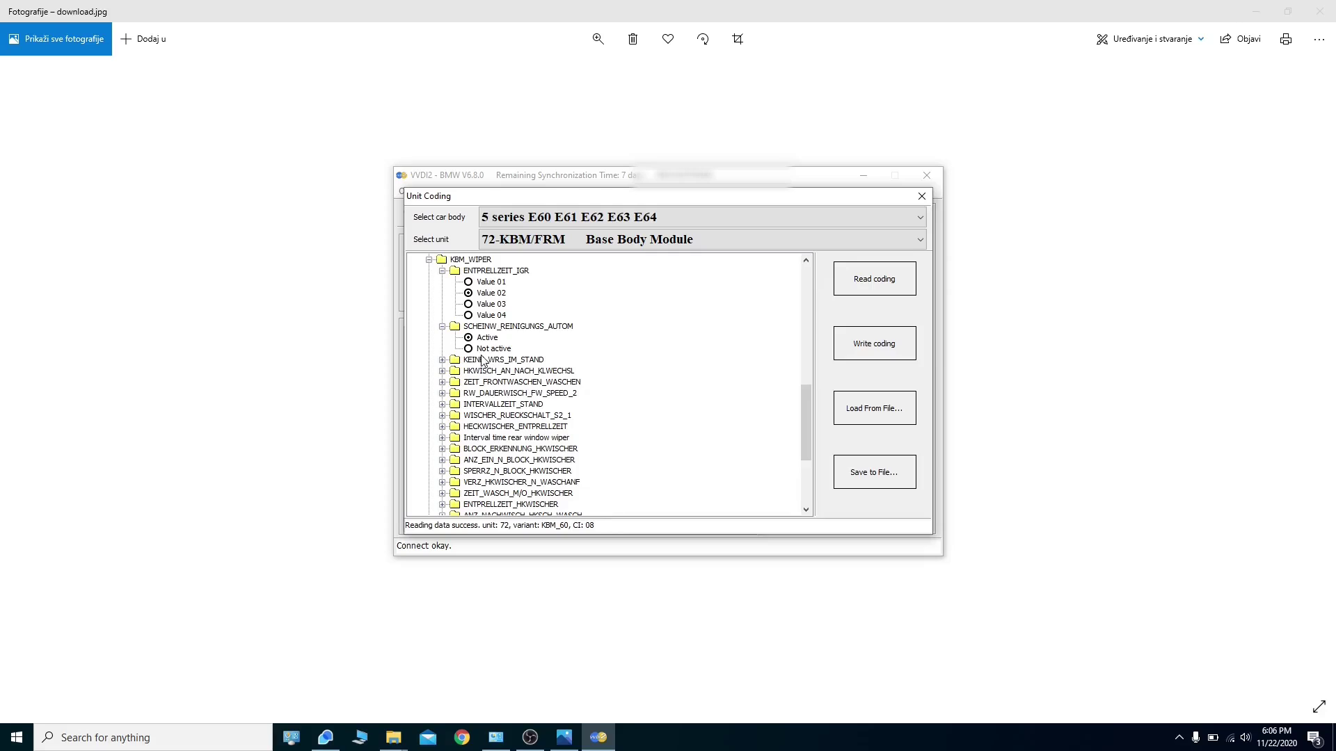
left_click(442, 361)
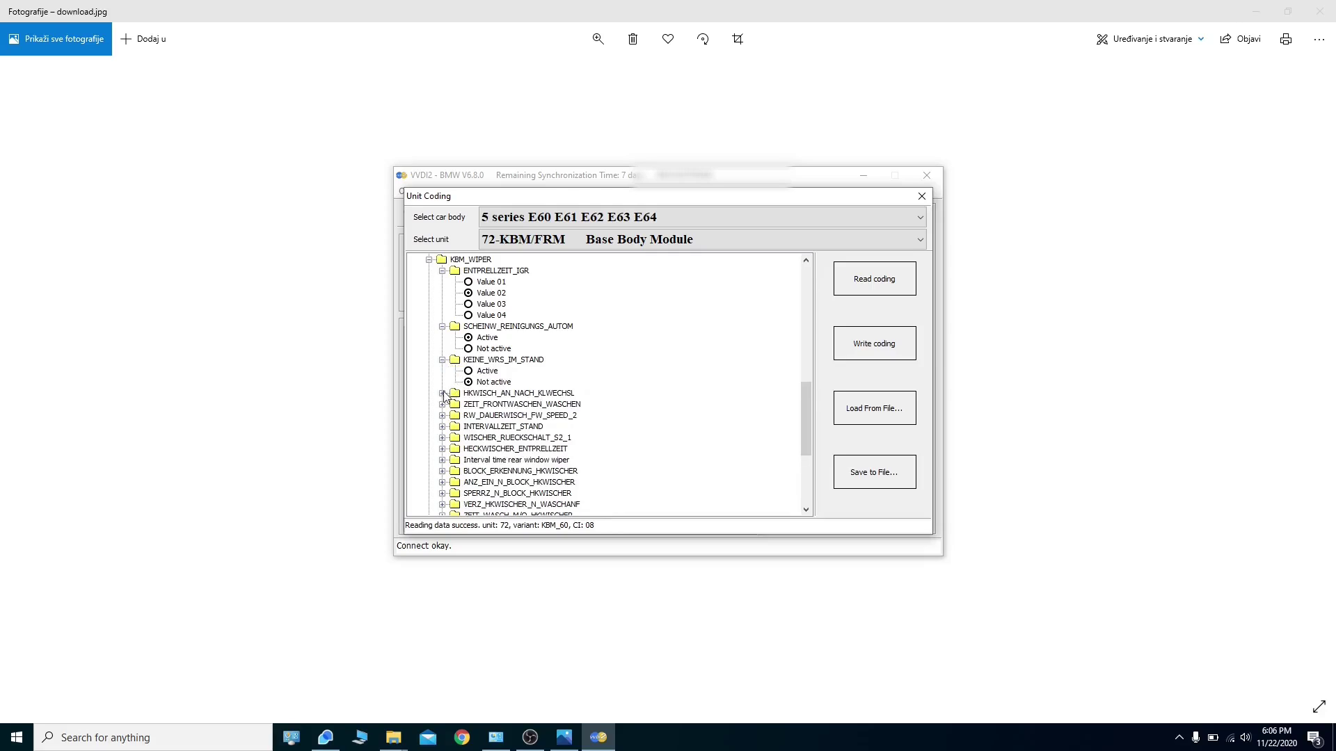
left_click(442, 393)
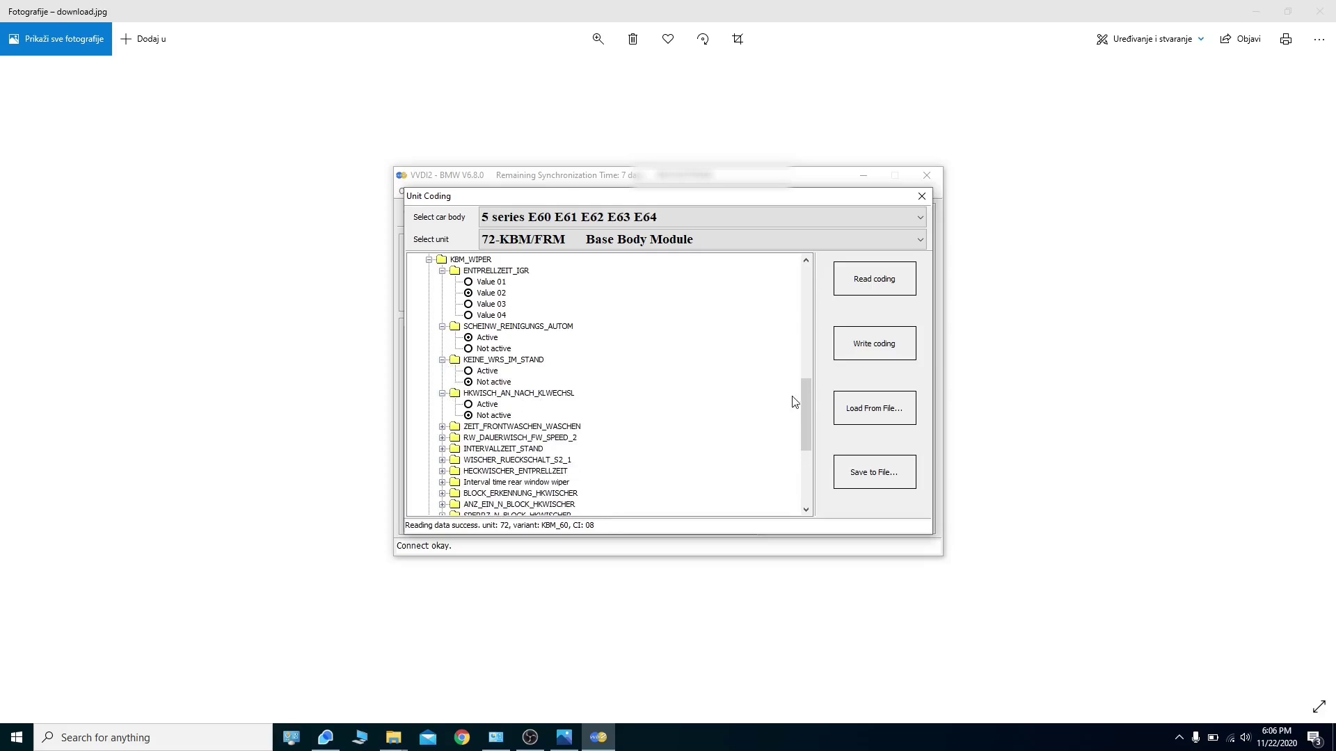
left_click_drag(807, 399, 808, 425)
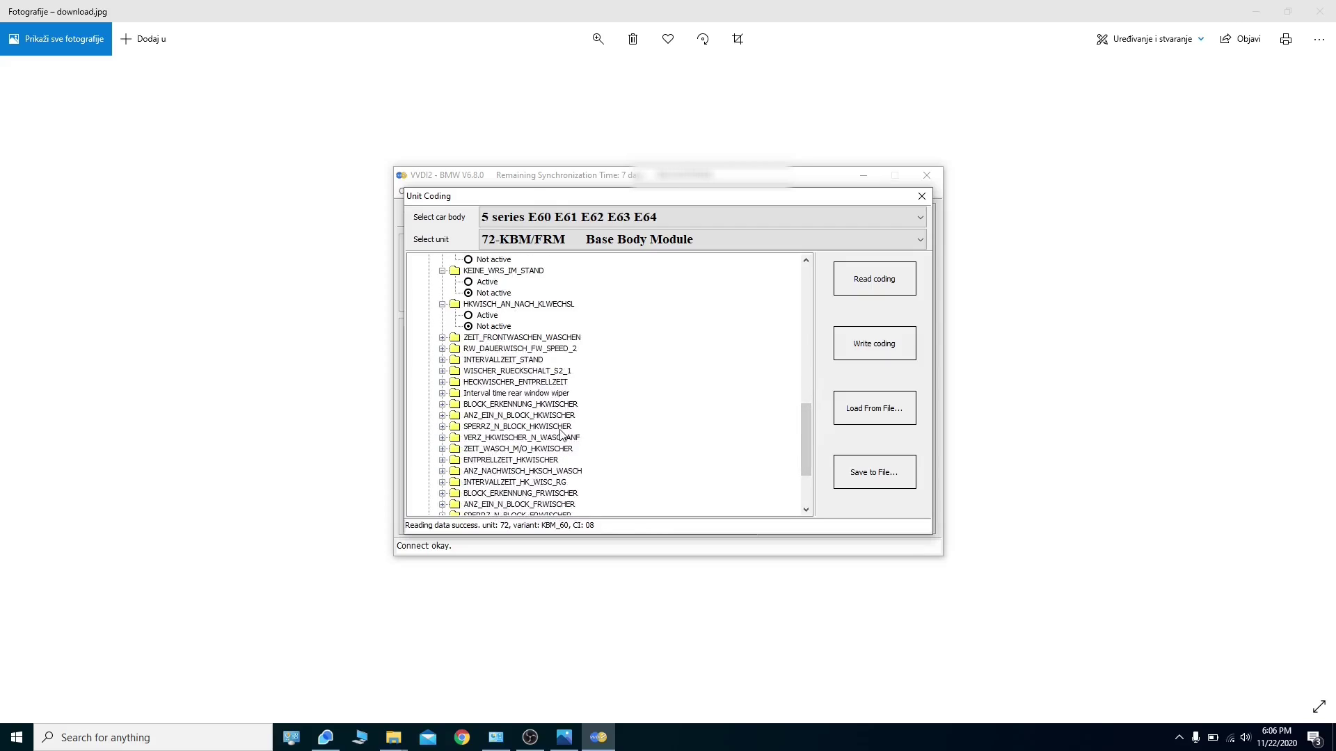
Expand the rear wiper, front washing, RW_DAUERWISCH and INTERVALLZEIT_STAND wiper entries.
left_click(443, 449)
left_click(443, 426)
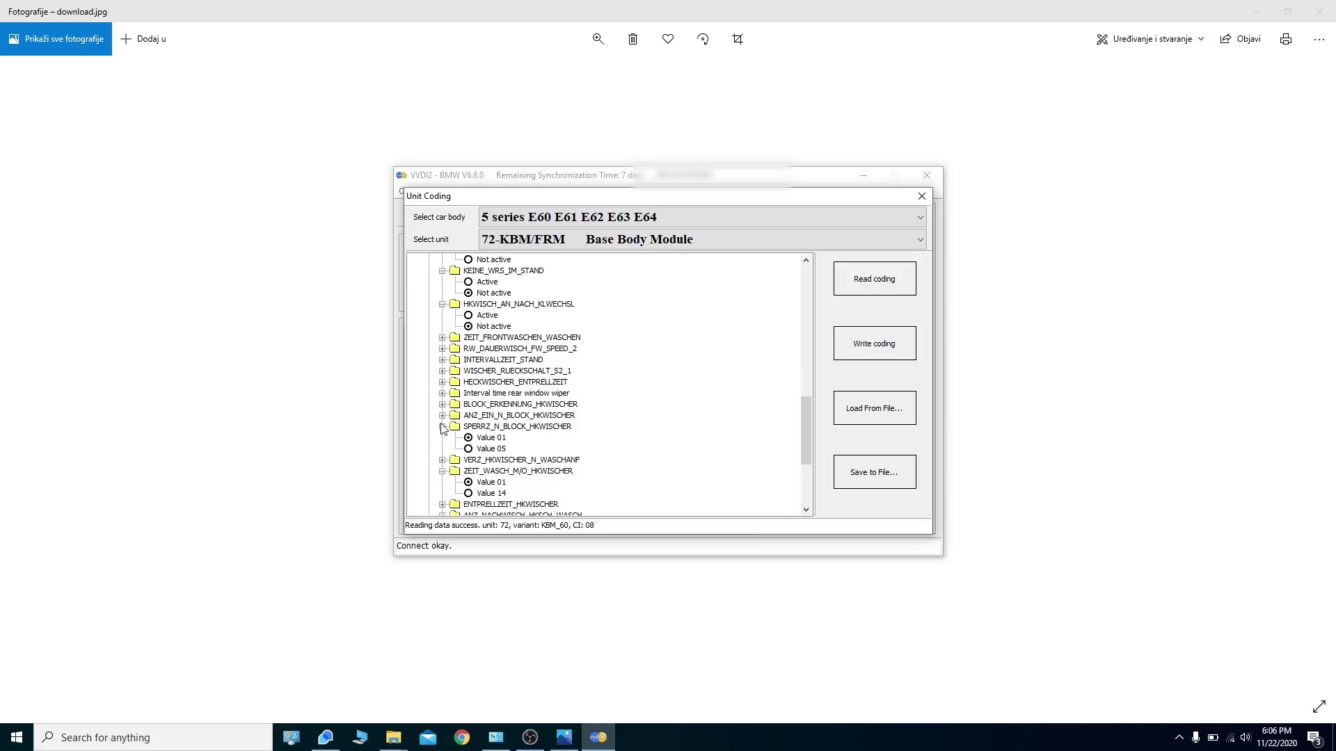
left_click(442, 404)
left_click(443, 382)
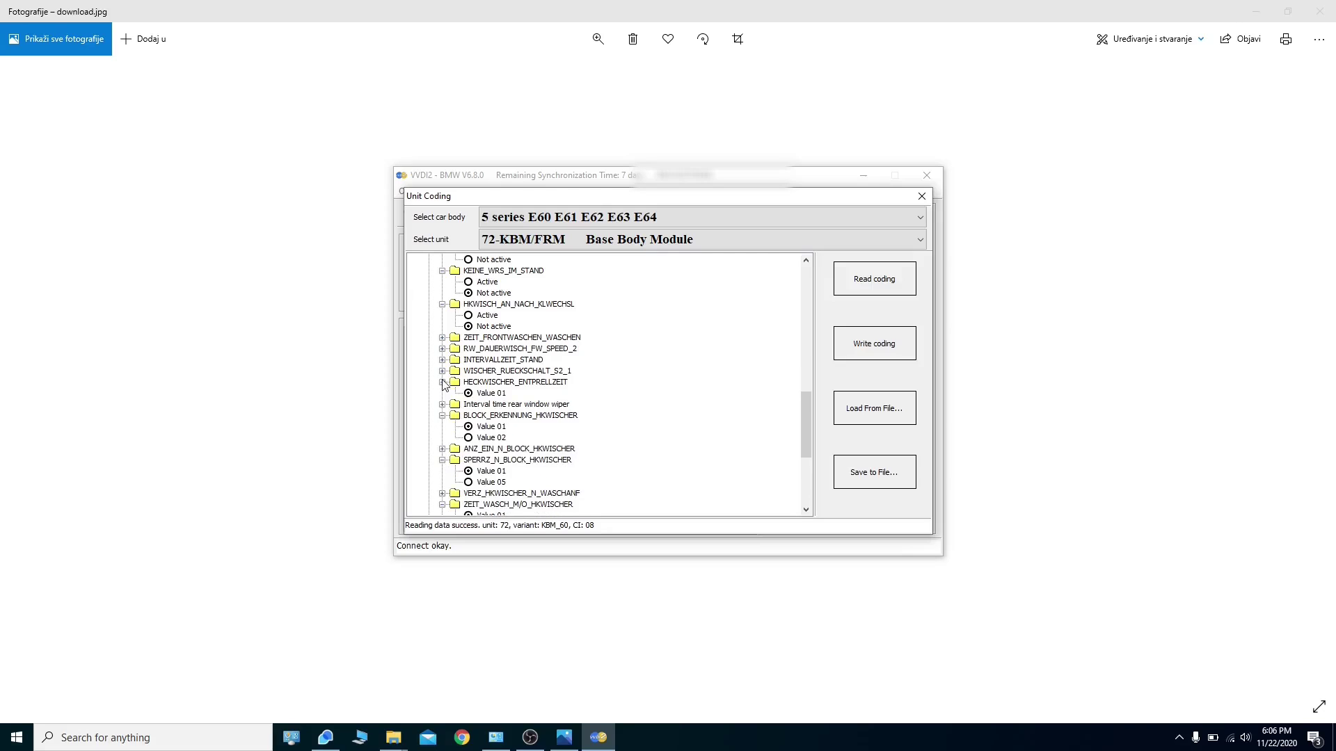
left_click(442, 338)
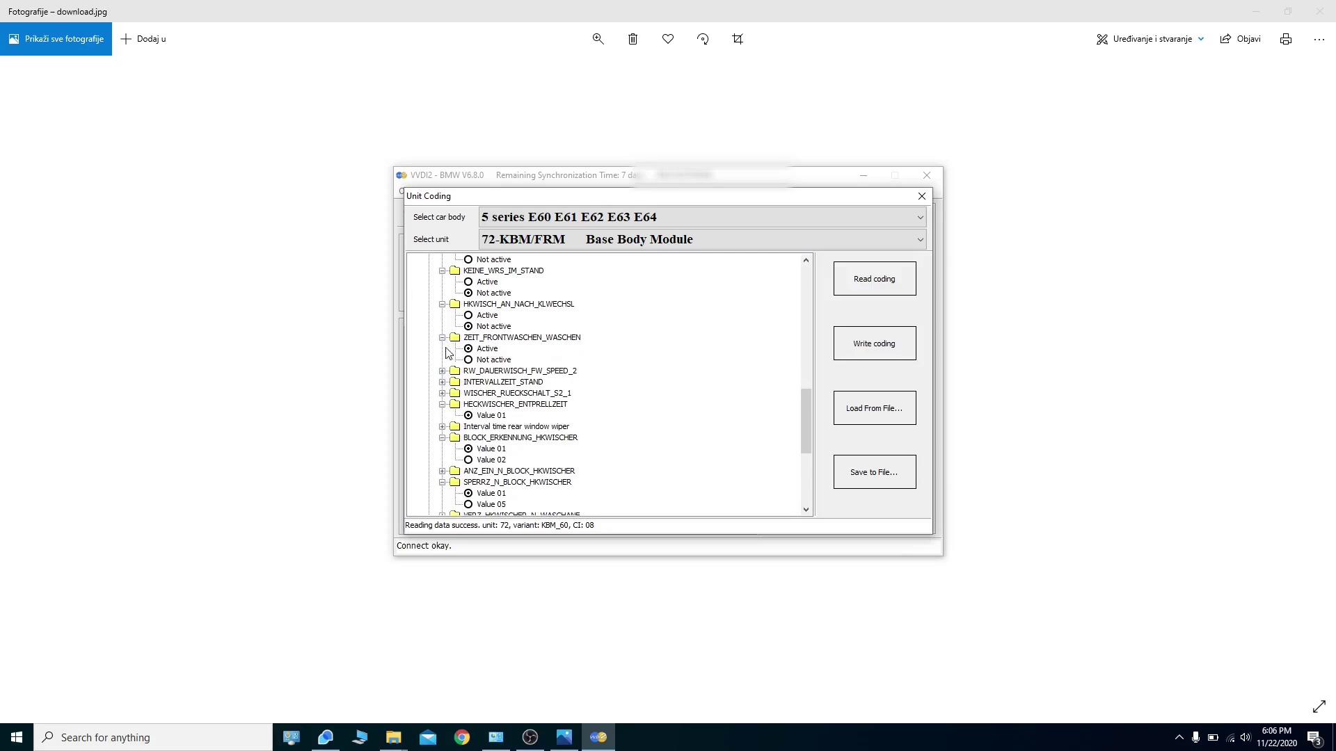
left_click(443, 371)
left_click(442, 404)
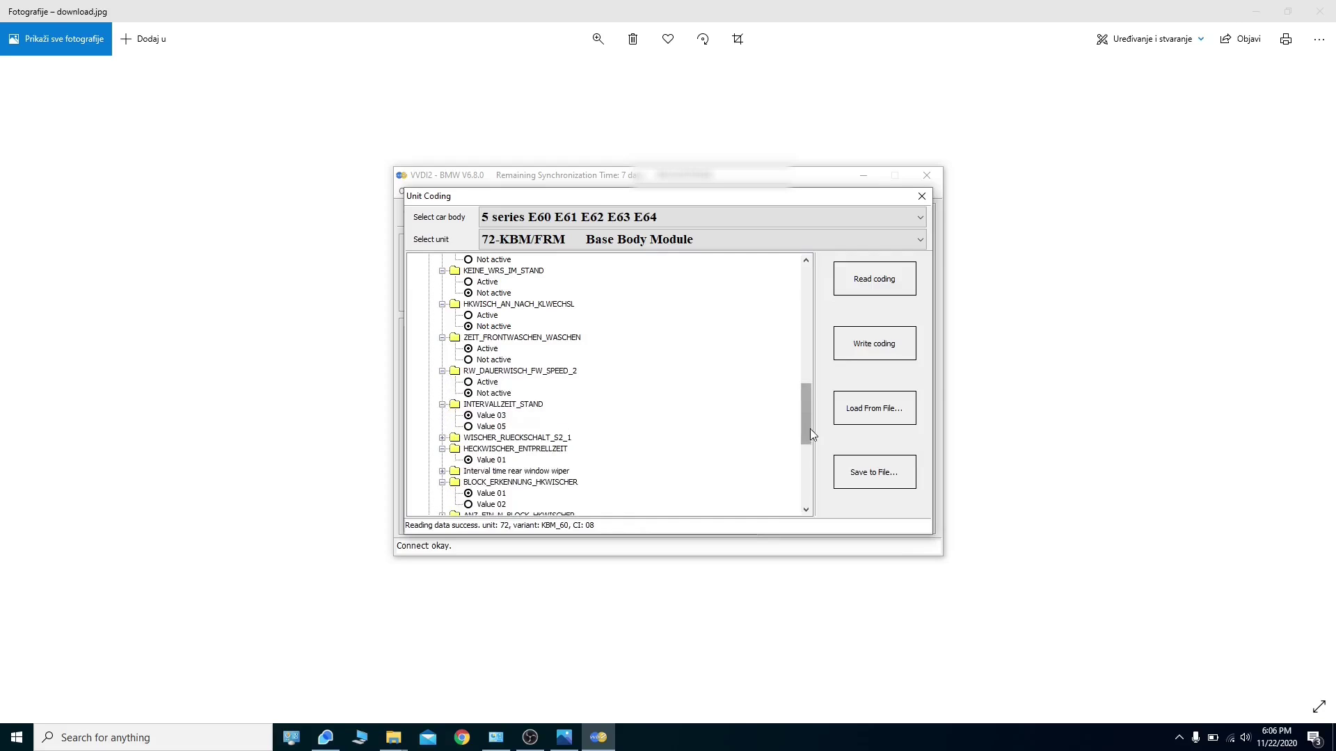
left_click(772, 239)
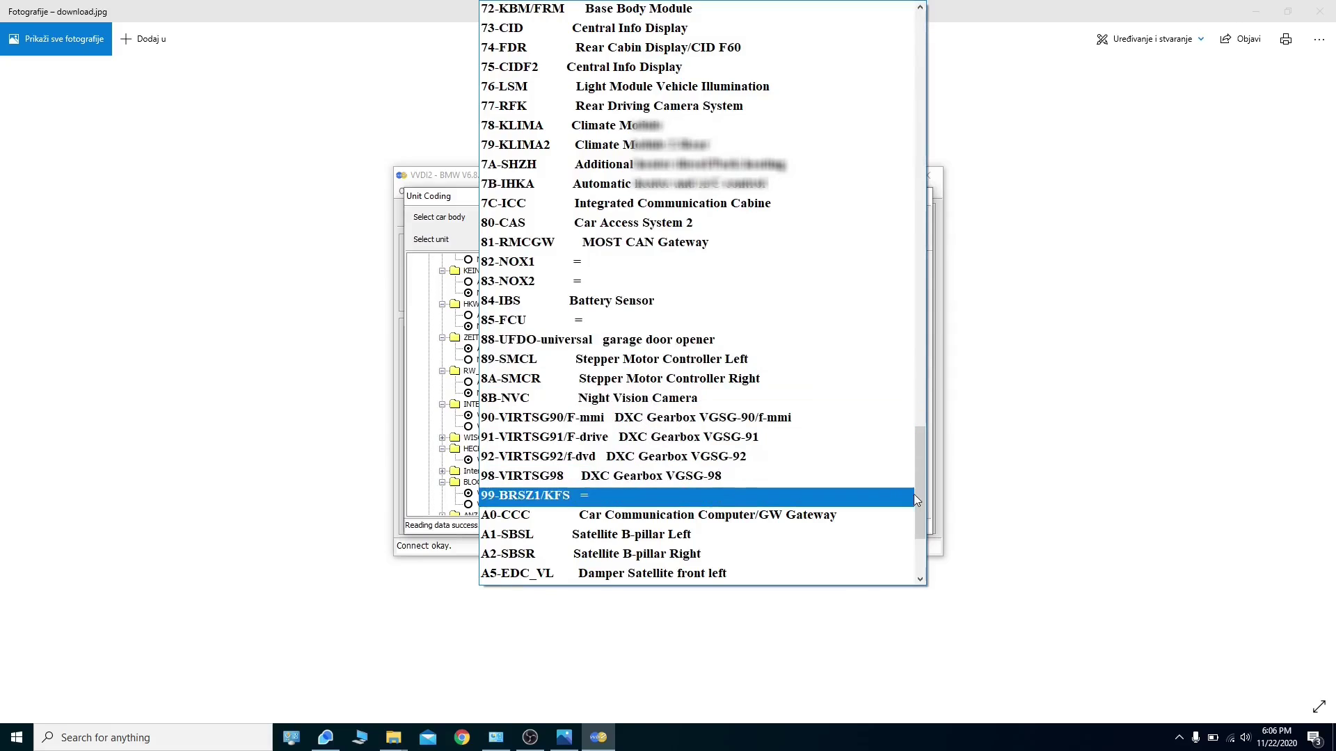
Choose A0-CCC Car Communication Computer and try reading its coding, which fails.
left_click_drag(917, 499, 920, 511)
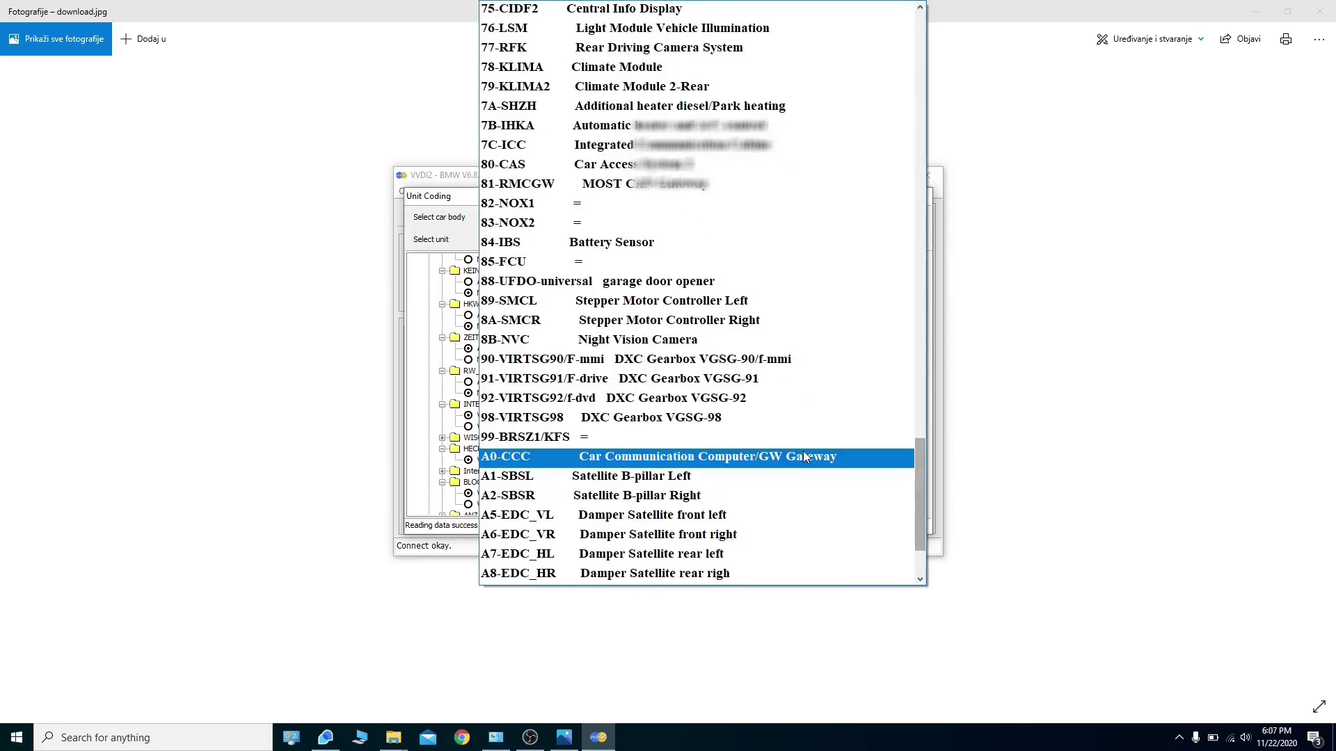
left_click(663, 458)
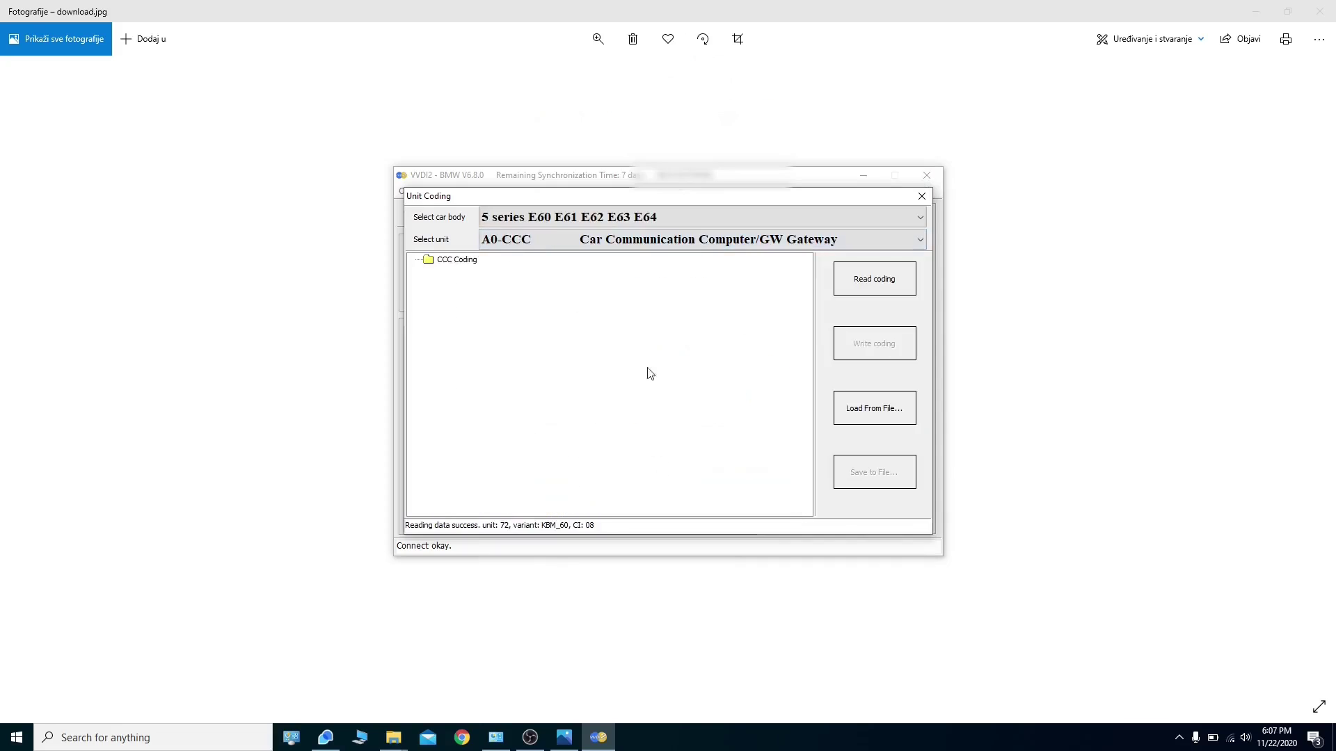
left_click(855, 284)
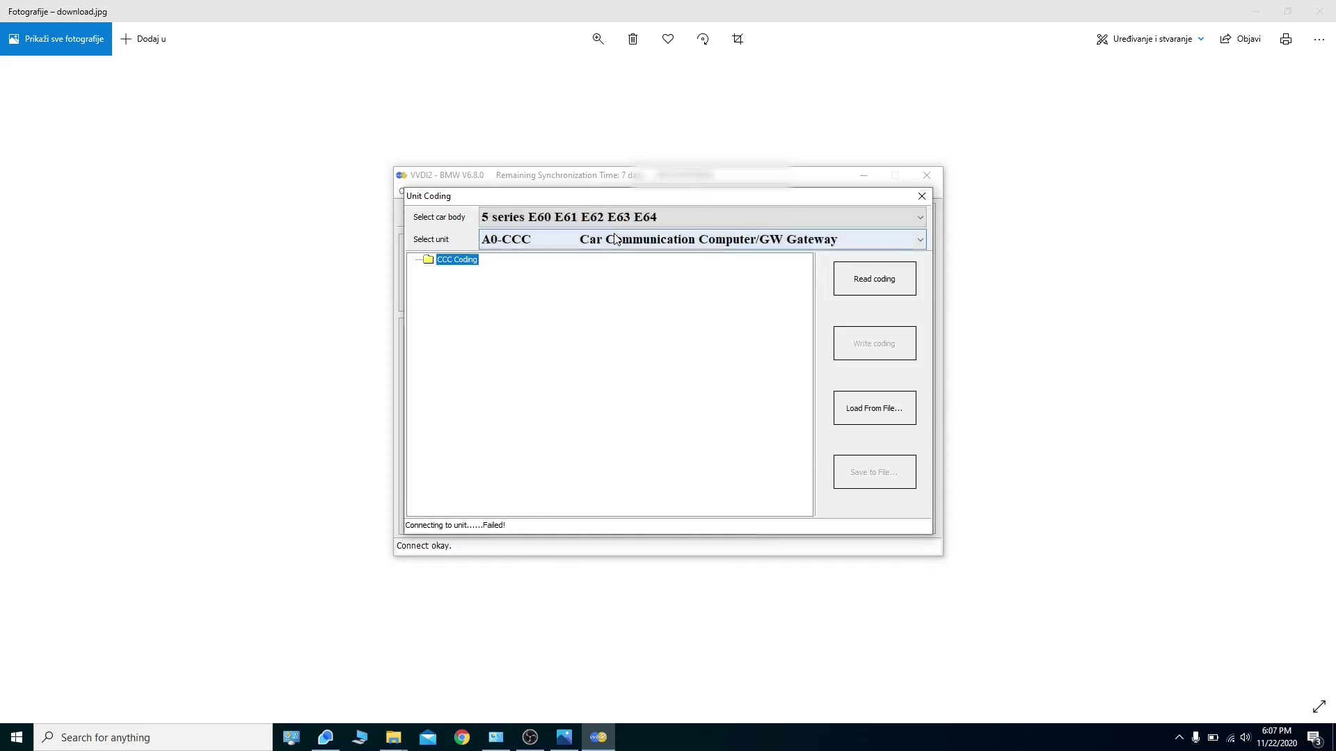
left_click(727, 240)
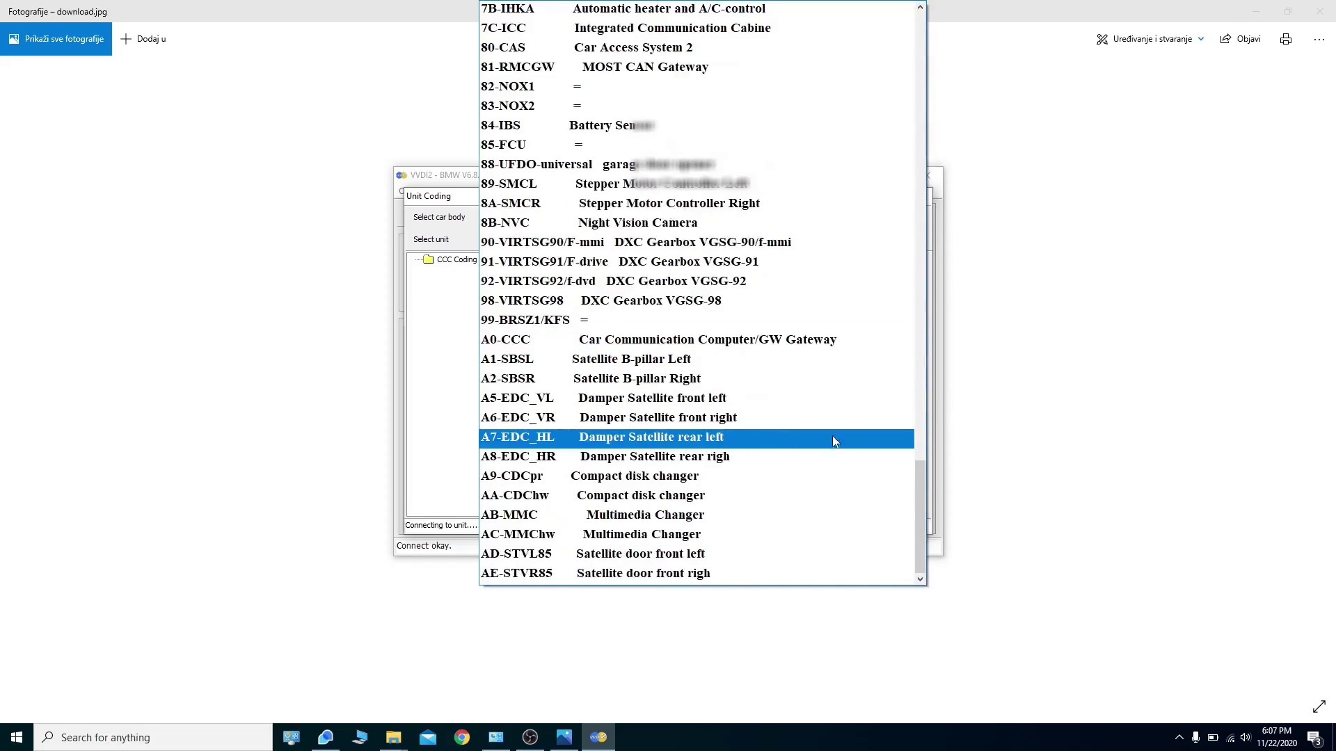
left_click_drag(918, 480, 926, 28)
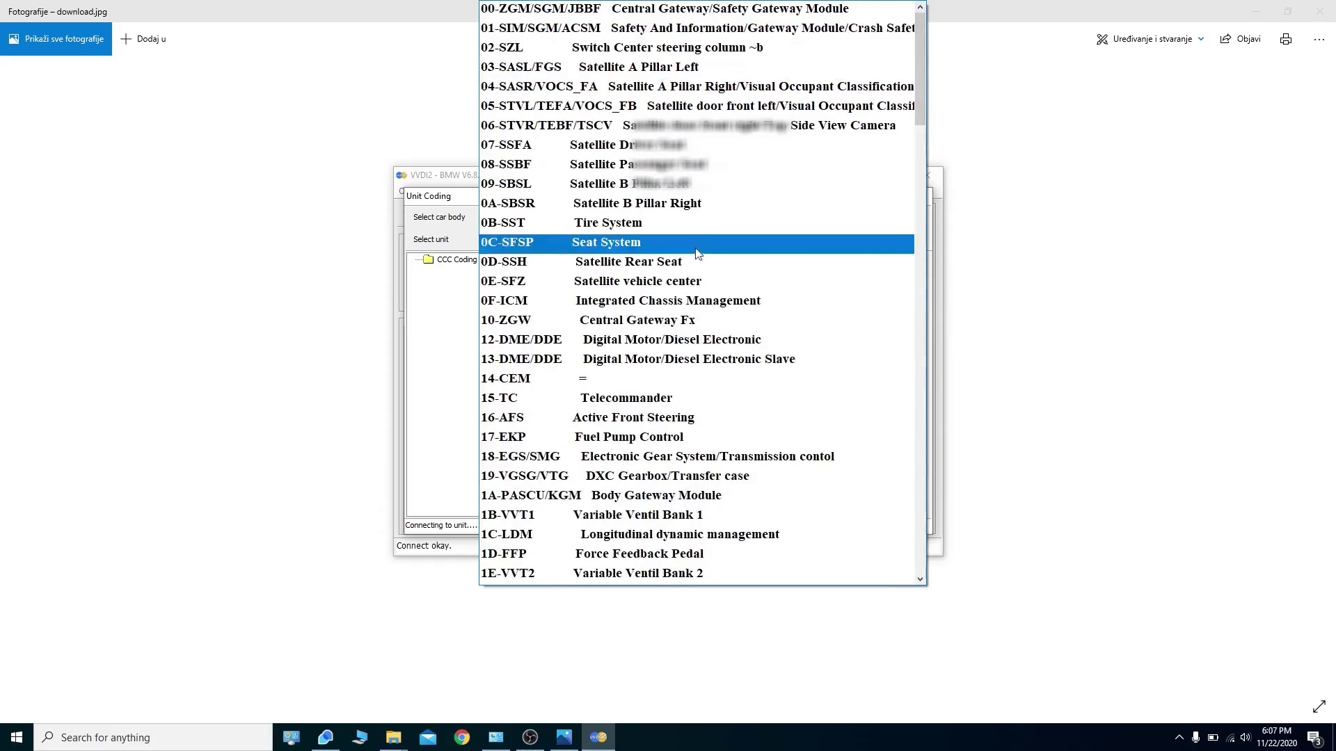
Read the 12-DME/DDE coding and expand OEL-Config and OL_UL-Config with their values.
left_click(682, 340)
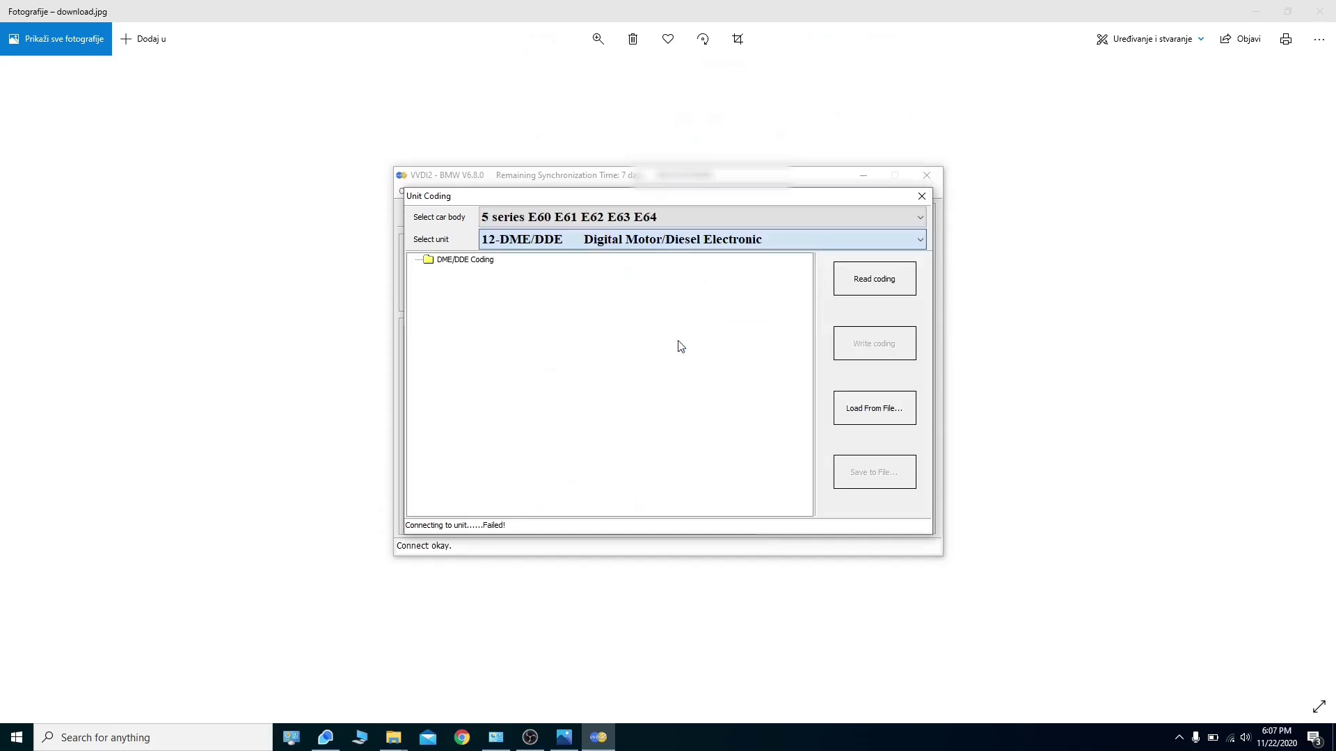
left_click(872, 279)
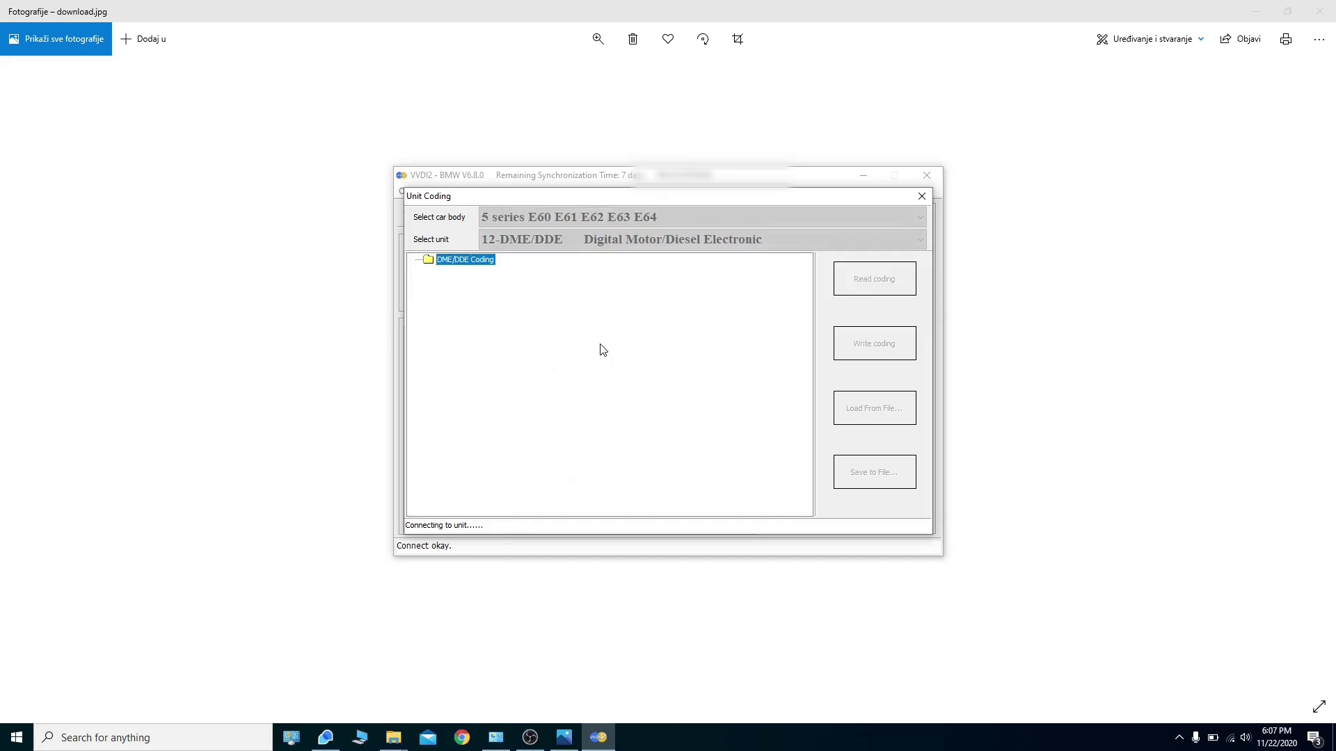
left_click(429, 316)
left_click(443, 326)
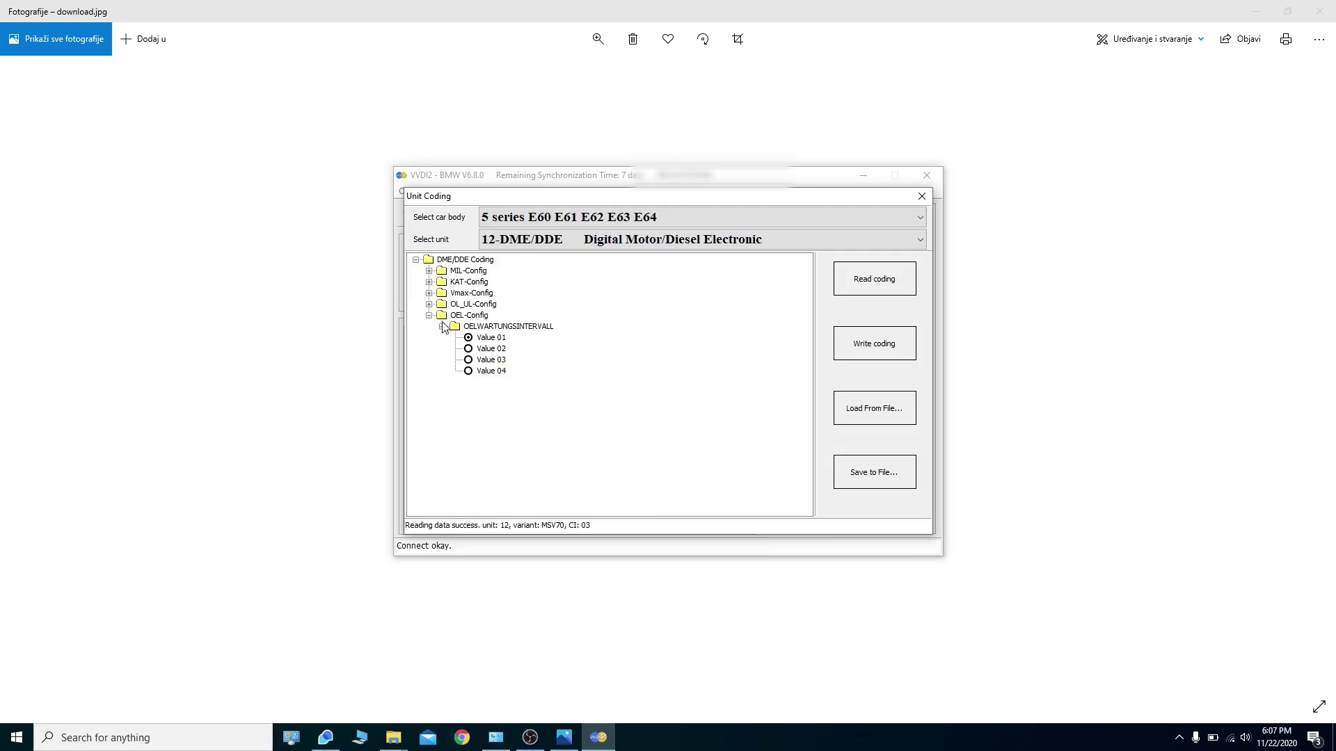
left_click(429, 304)
left_click(442, 315)
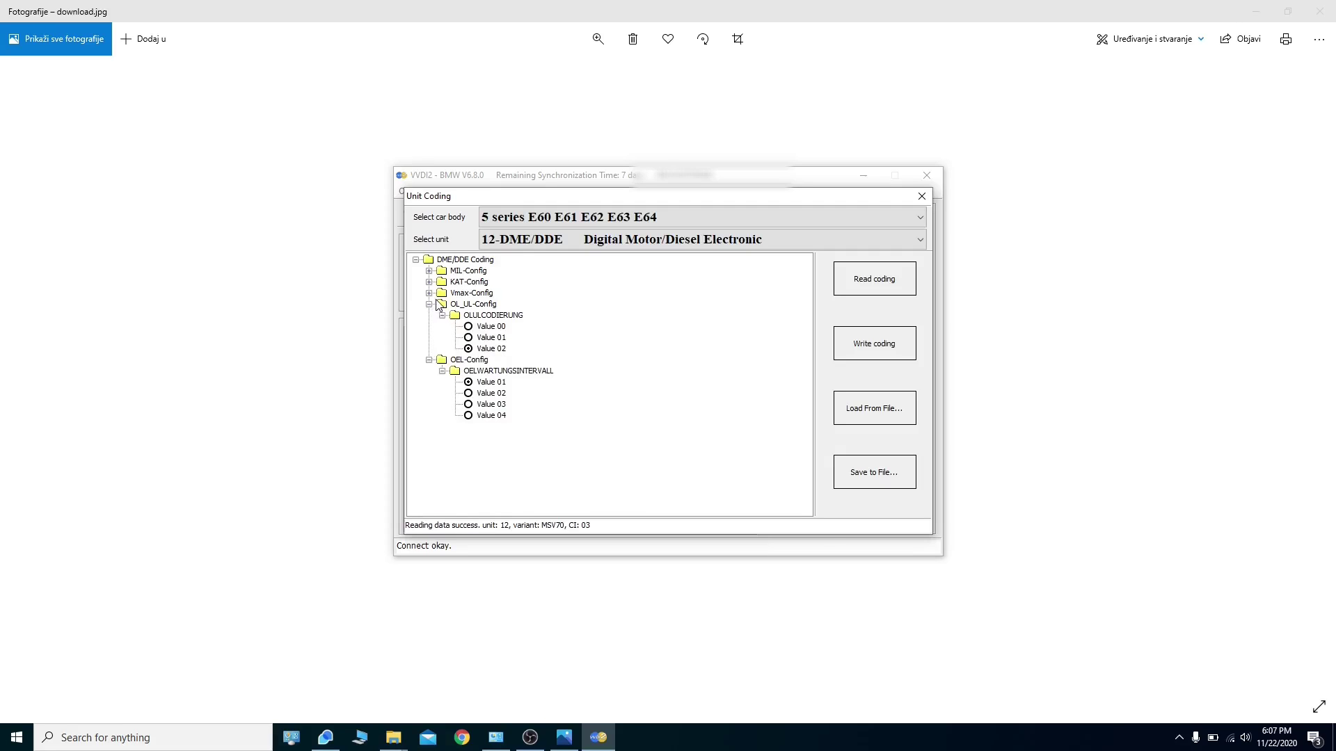
Expand the Vmax-Config (VMAXCODIERUNG), KAT-Config and MIL-Config groups.
left_click(429, 293)
left_click(442, 304)
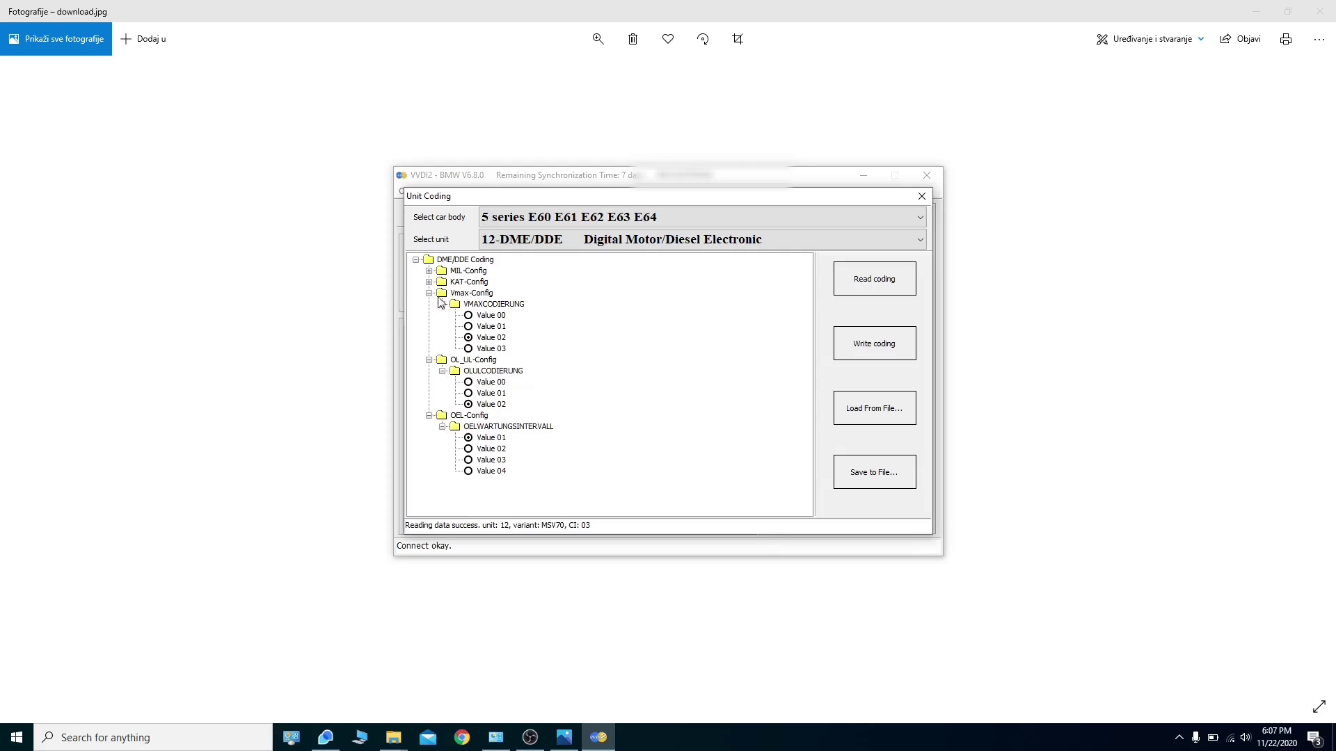
left_click(430, 282)
left_click(430, 271)
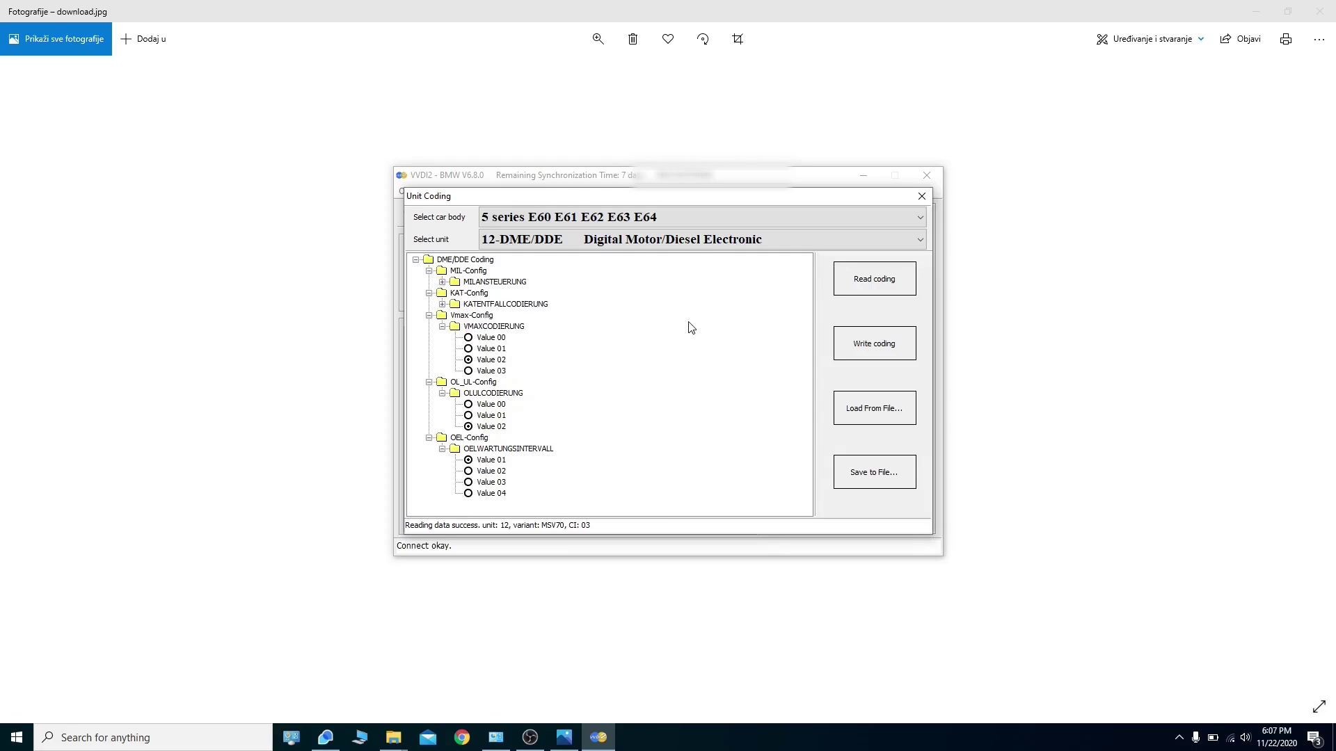
left_click(878, 239)
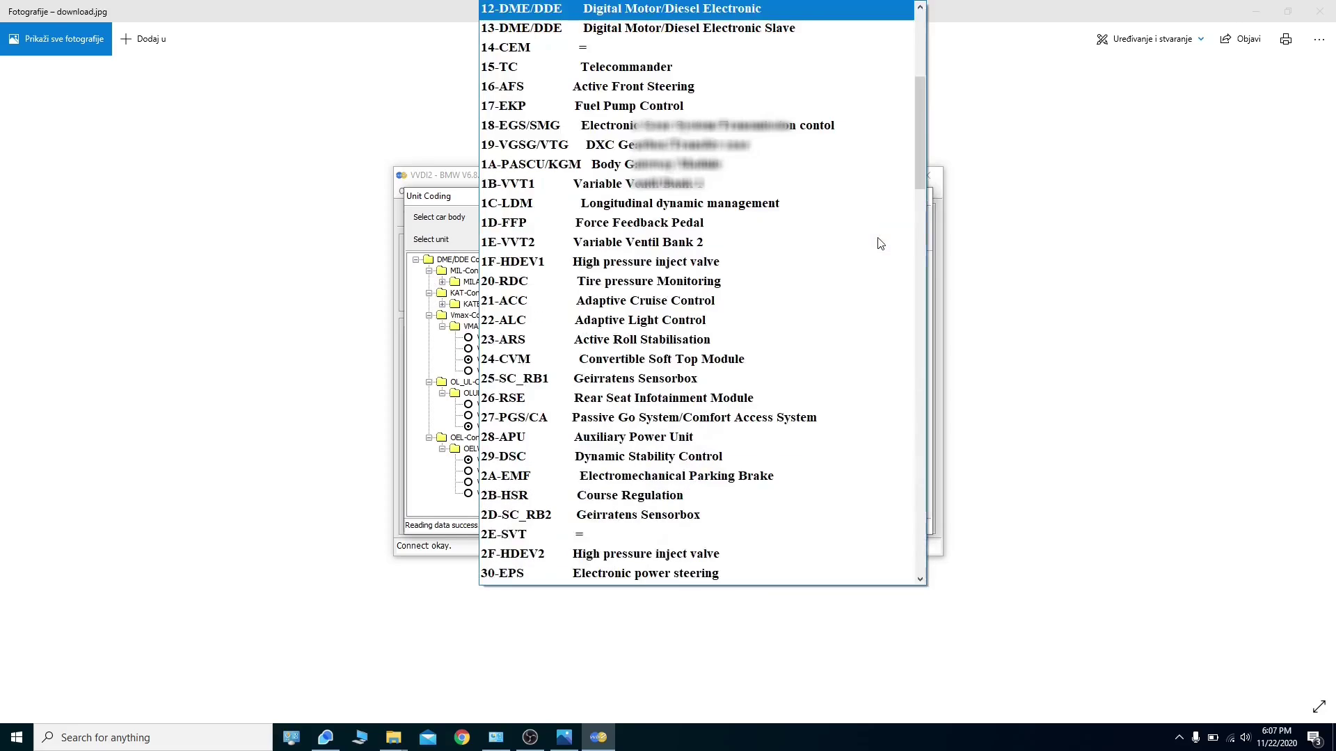
Scroll the unit list down to reach 43-POW Micro Power Module.
left_click_drag(921, 164, 918, 117)
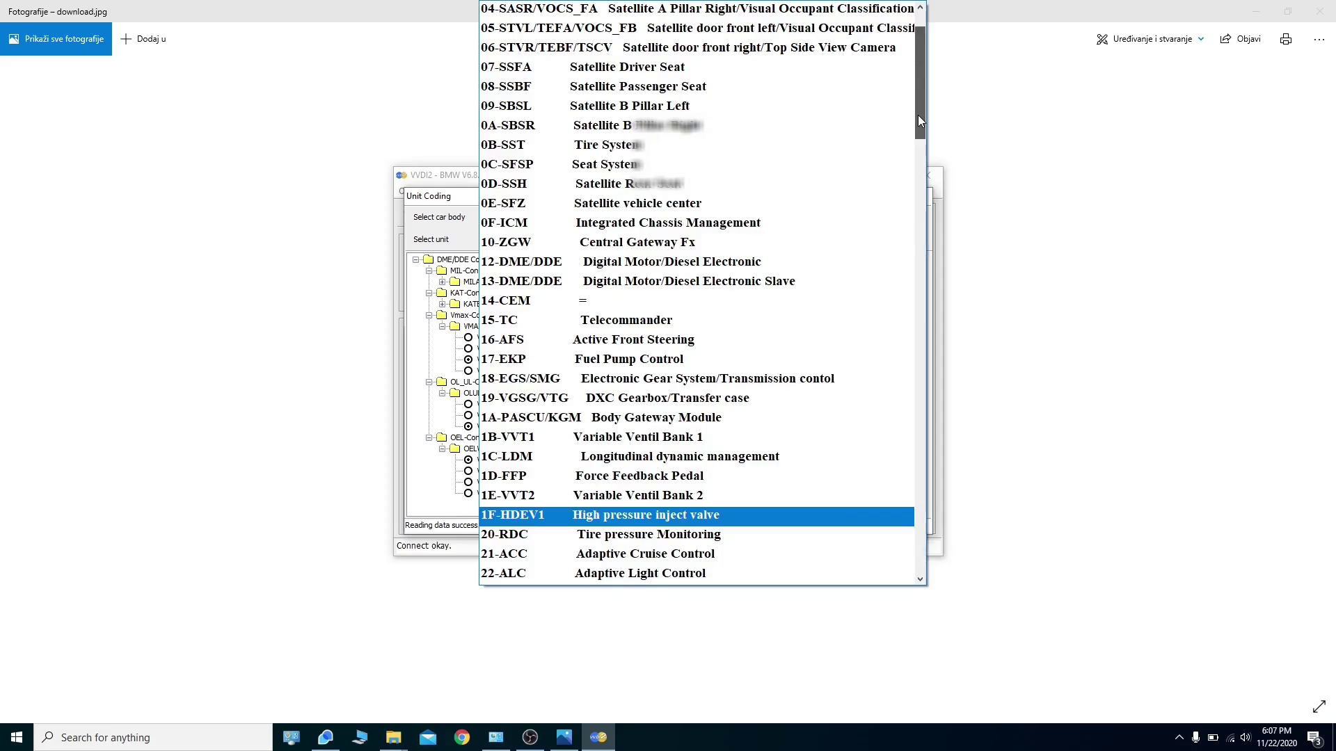
left_click_drag(917, 115, 921, 180)
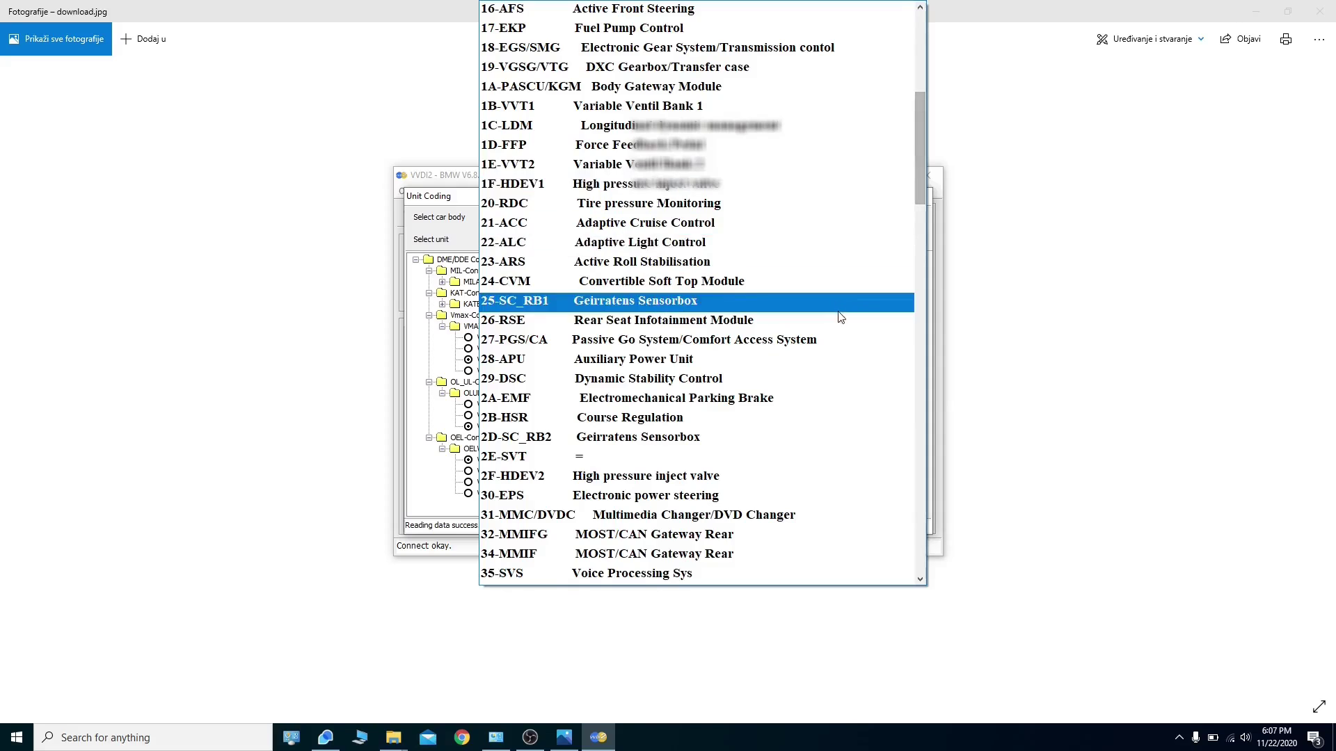
left_click_drag(922, 110, 930, 227)
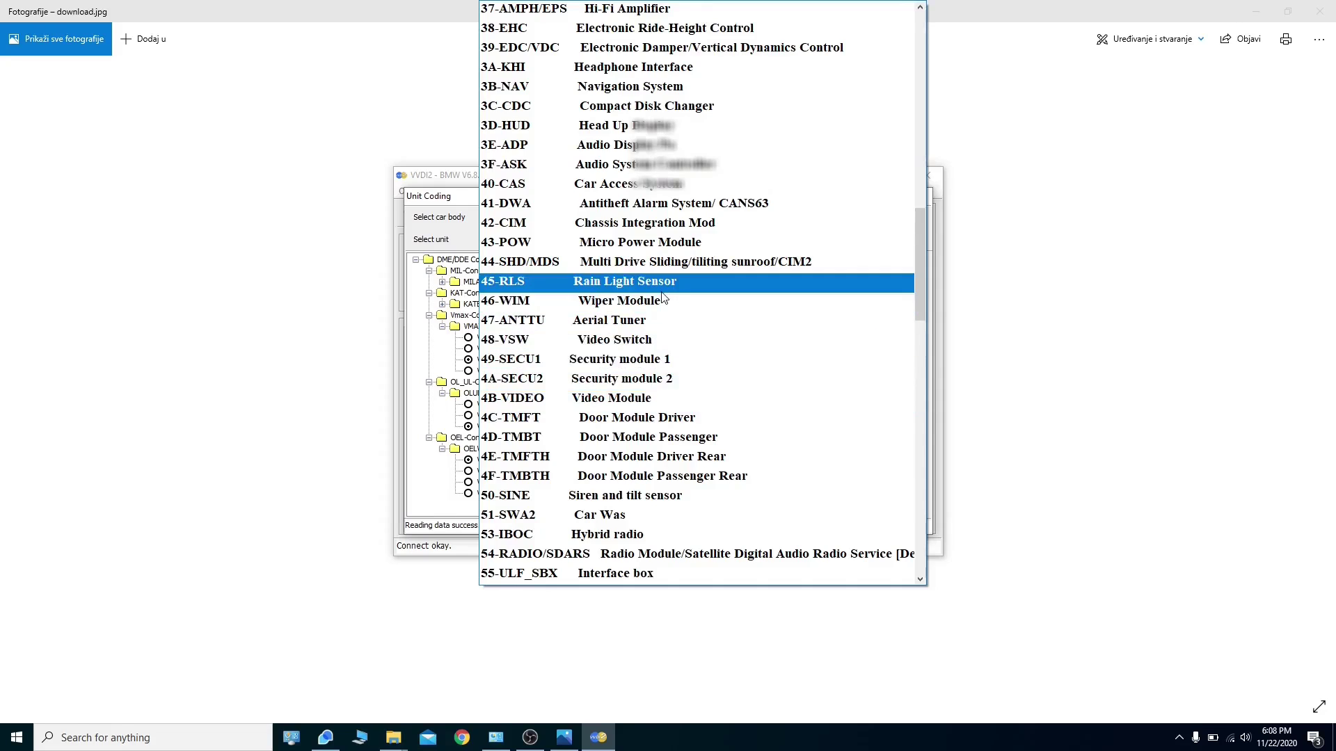
Read the 43-POW coding and expand MPMDATEN's Function, ABSCHALTI, EINSCHALTI, EINSCHALTII and NWMAX folders.
left_click(664, 243)
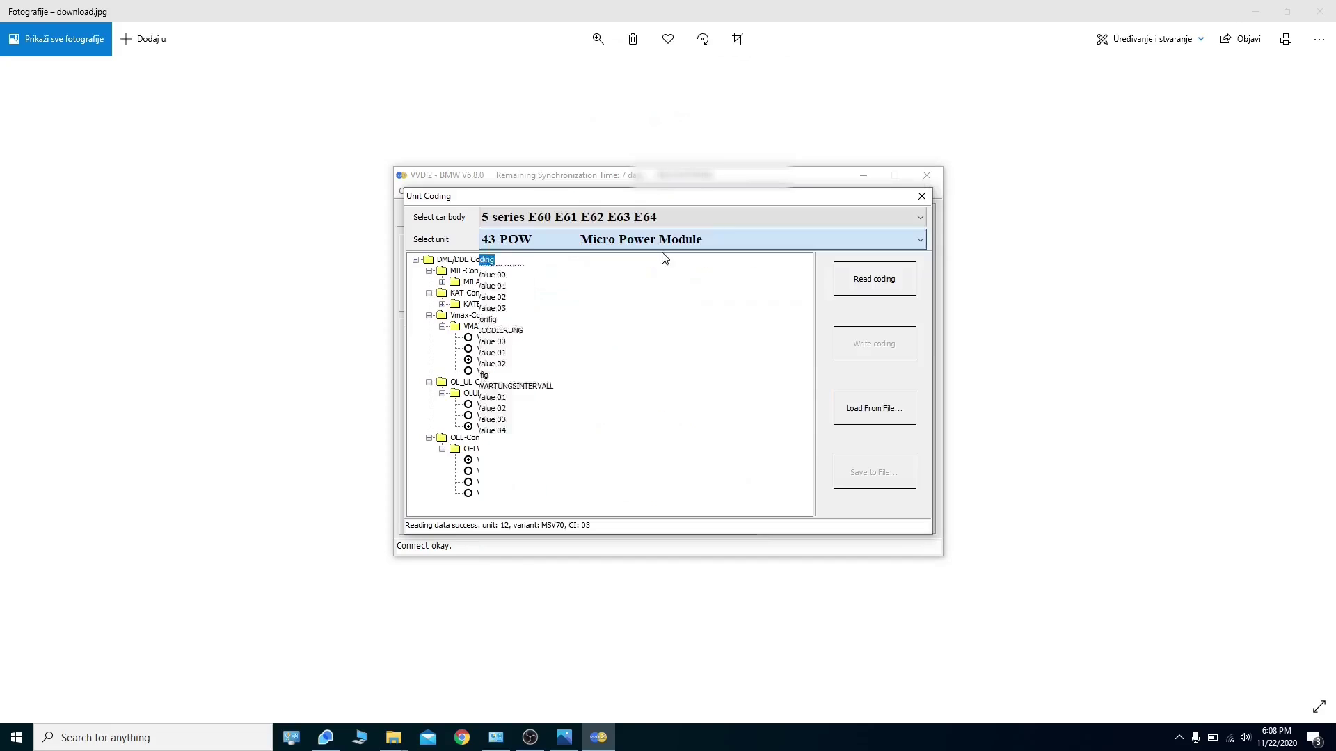
left_click(852, 280)
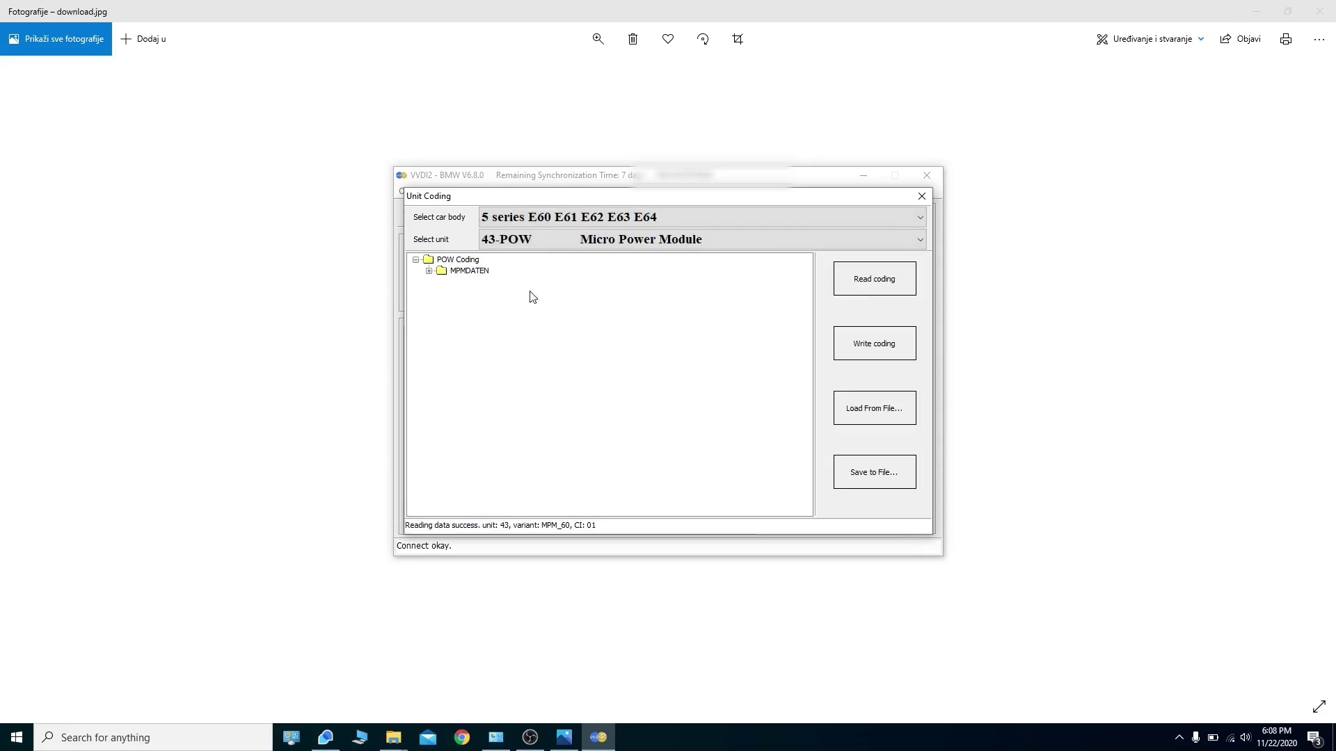
left_click(429, 271)
left_click(442, 282)
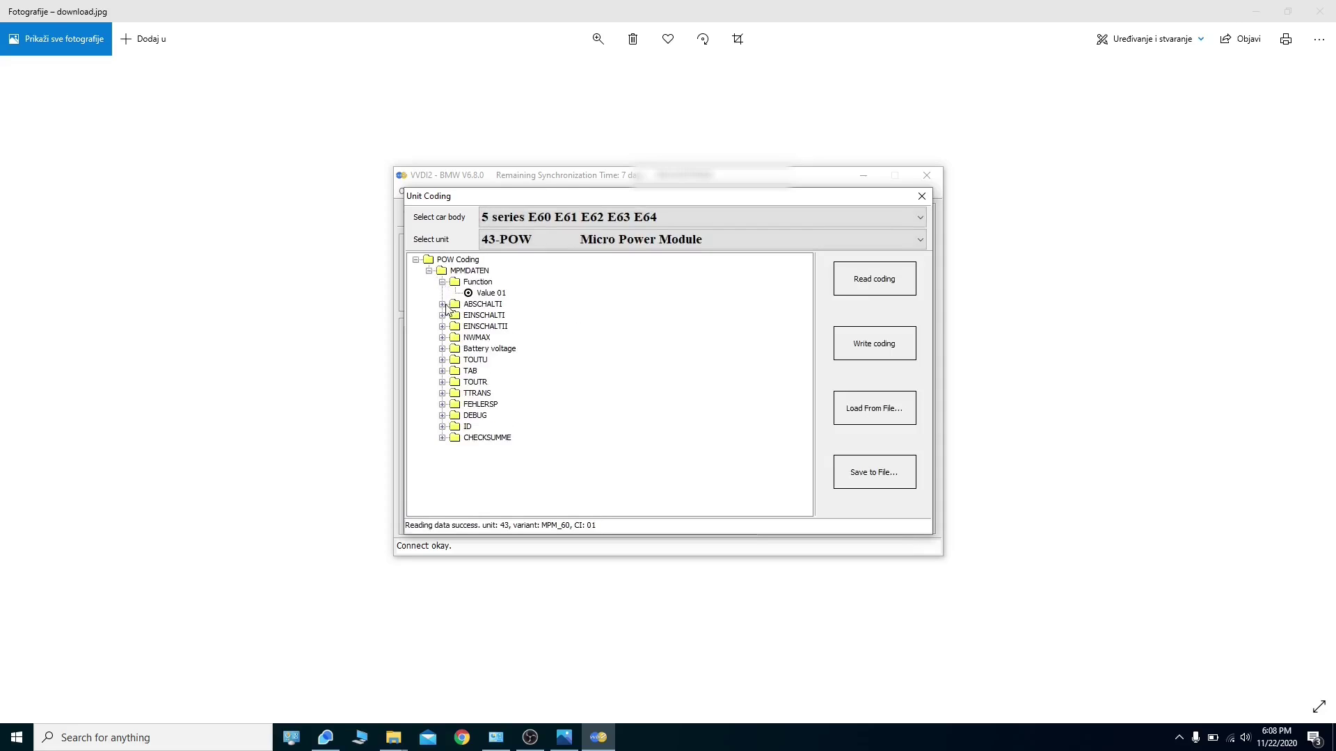
left_click(442, 304)
left_click(443, 326)
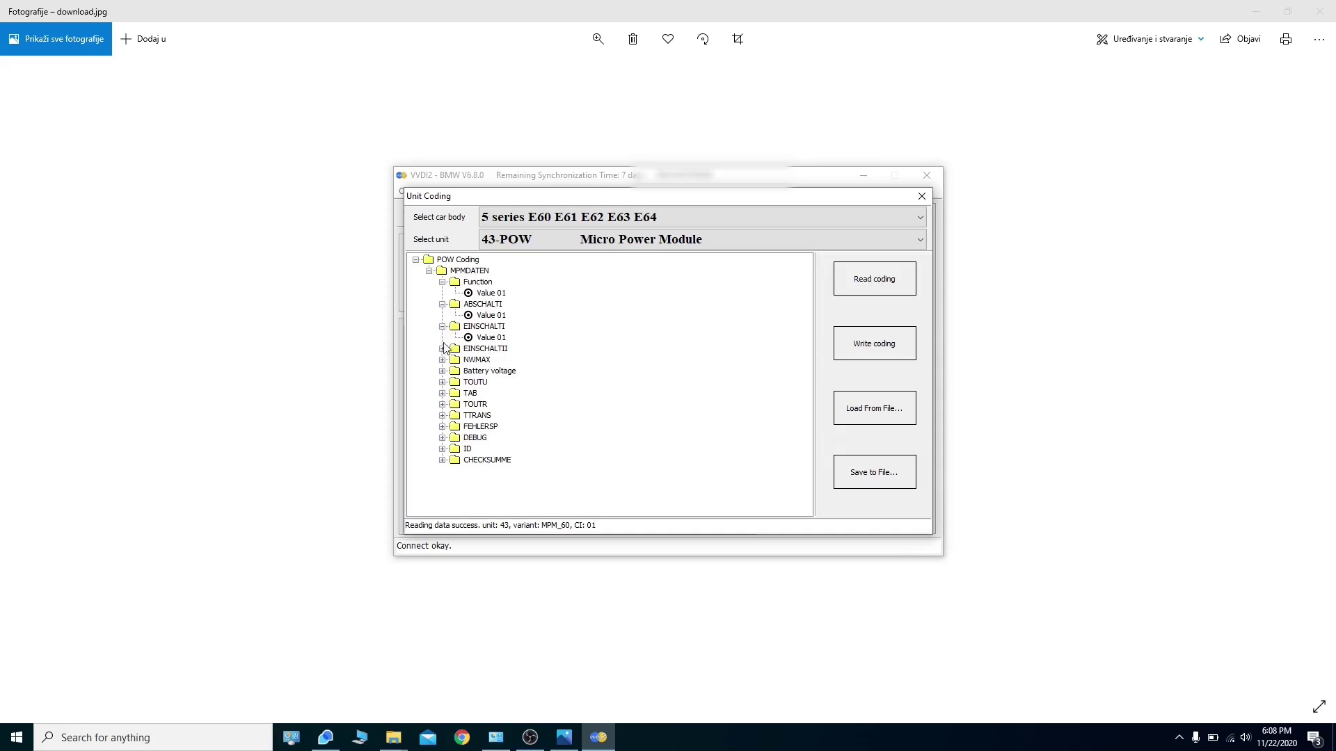
left_click(443, 348)
left_click(442, 371)
Expand the Battery voltage, TOUTU, TAB, TOUTR, TTRANS, FEHLERSP, DEBUG, ID and CHECKSUMME folders.
left_click(442, 393)
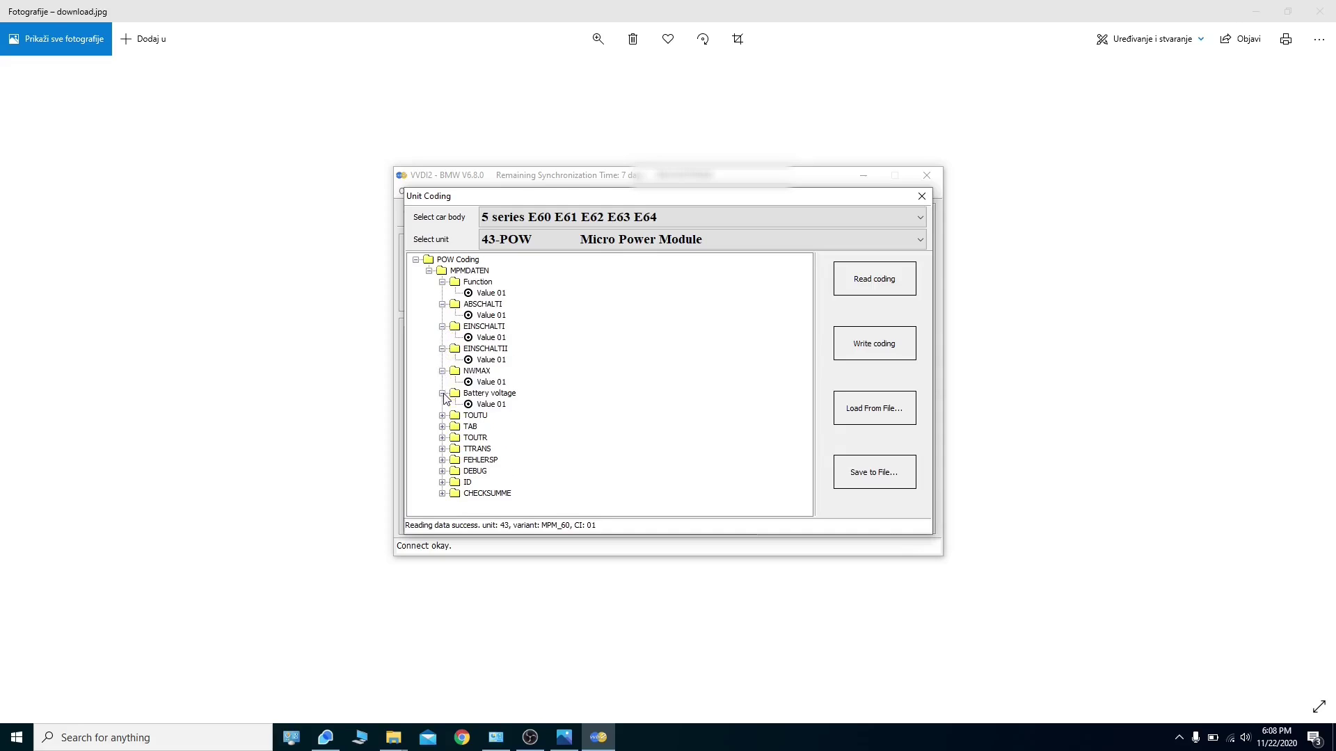
left_click(442, 416)
left_click(442, 438)
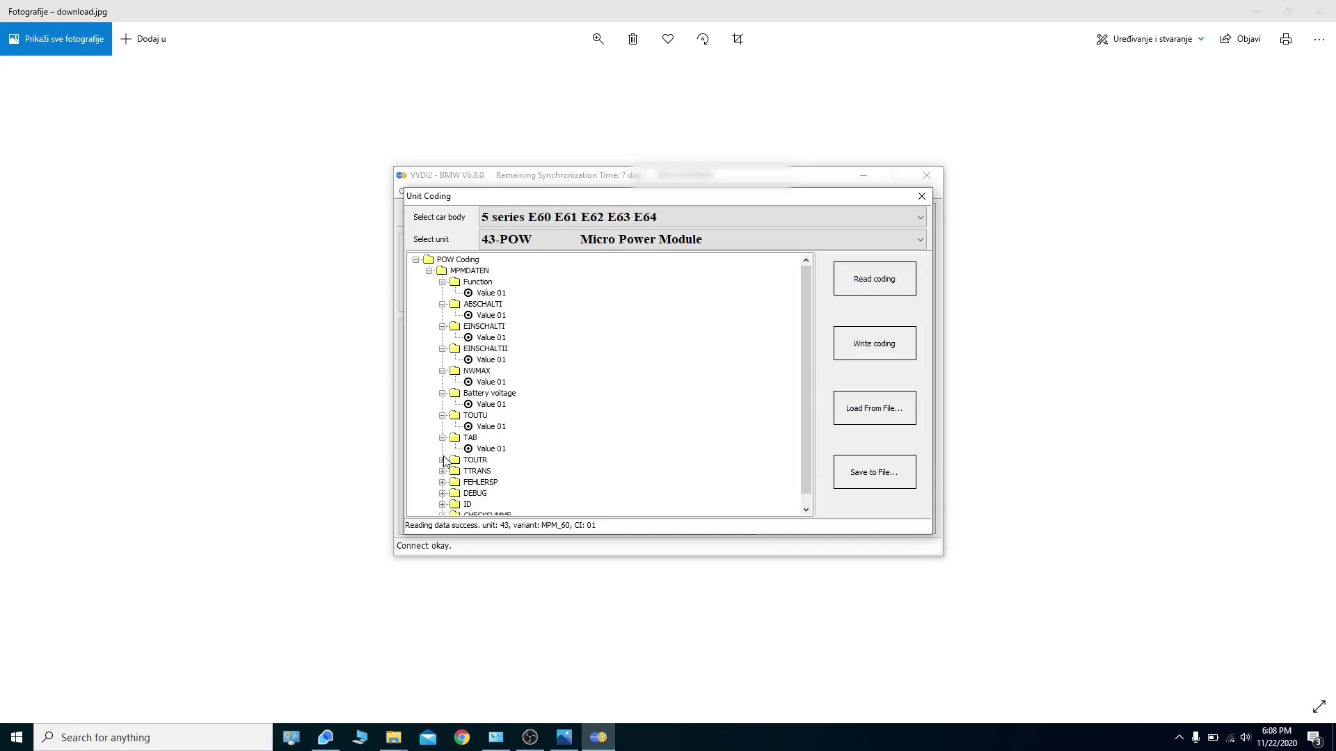
left_click(443, 459)
left_click(442, 482)
left_click(443, 504)
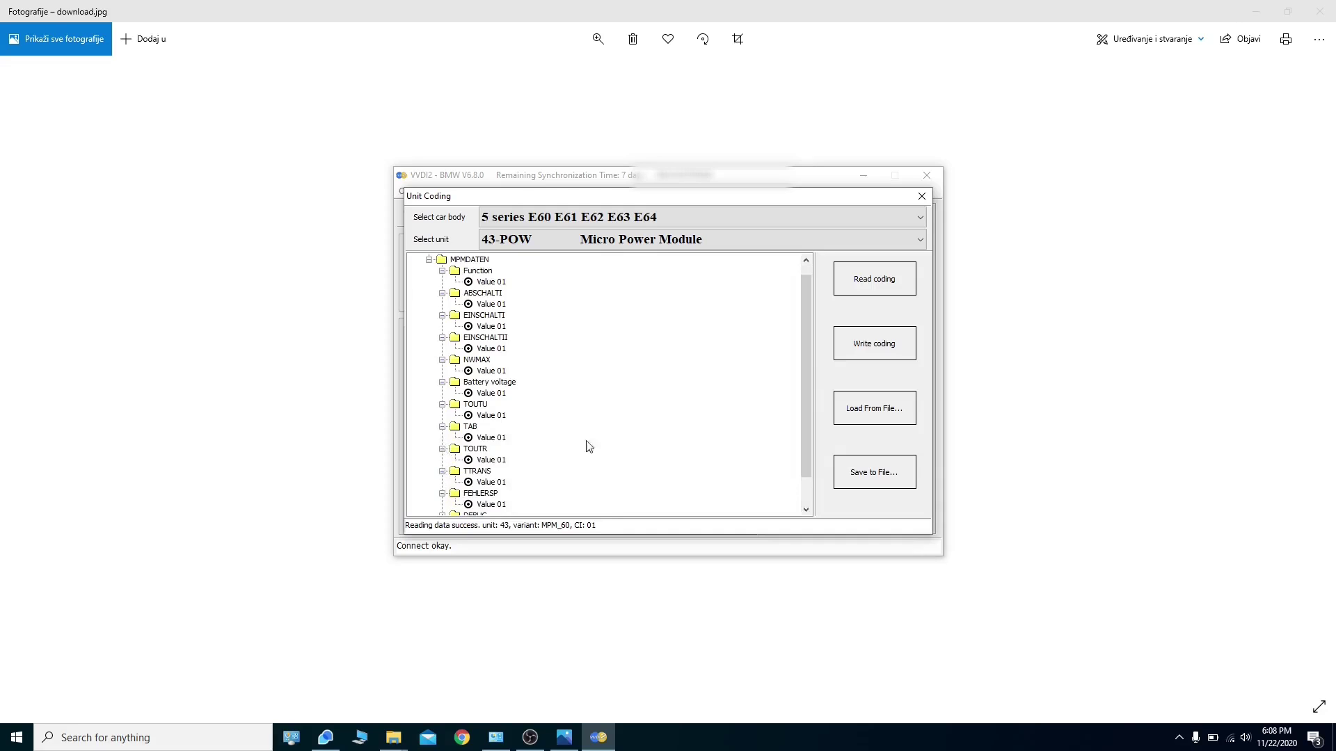
scroll(811, 335, "down", 1)
left_click(442, 482)
left_click(443, 504)
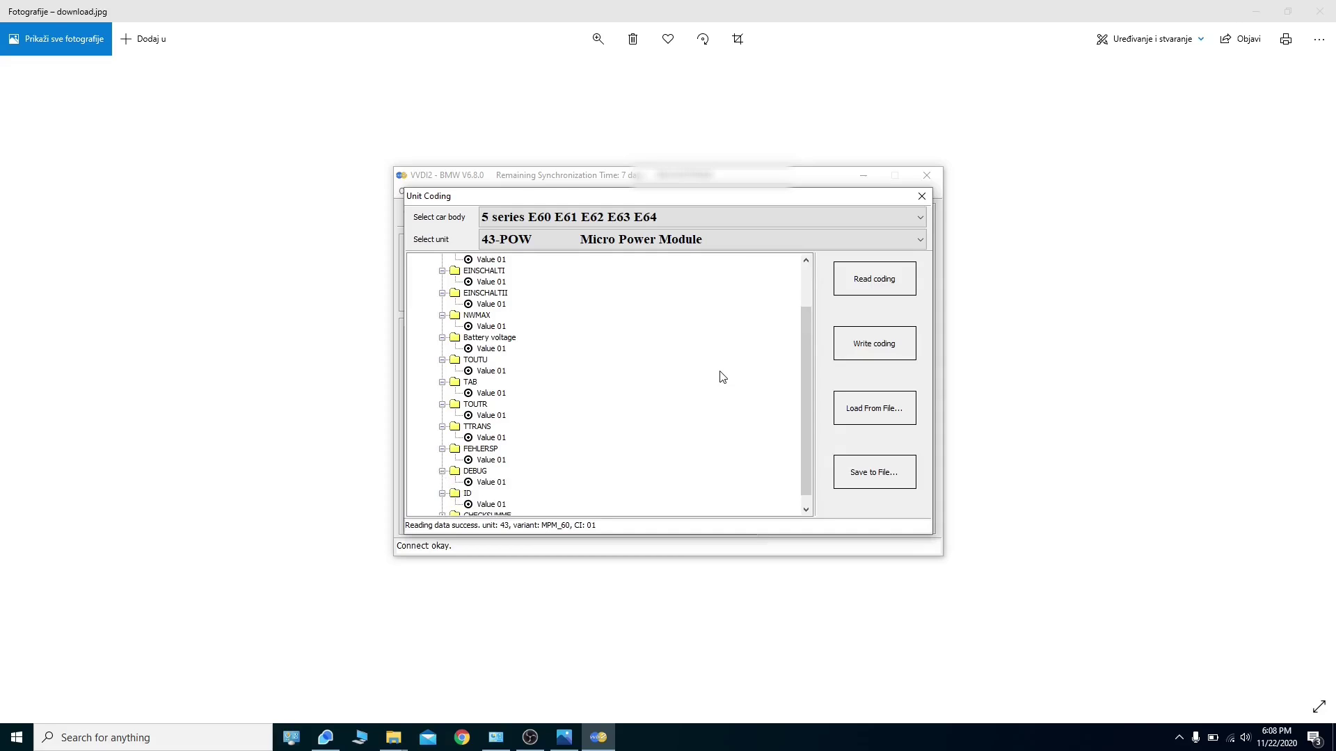
scroll(803, 364, "down", 1)
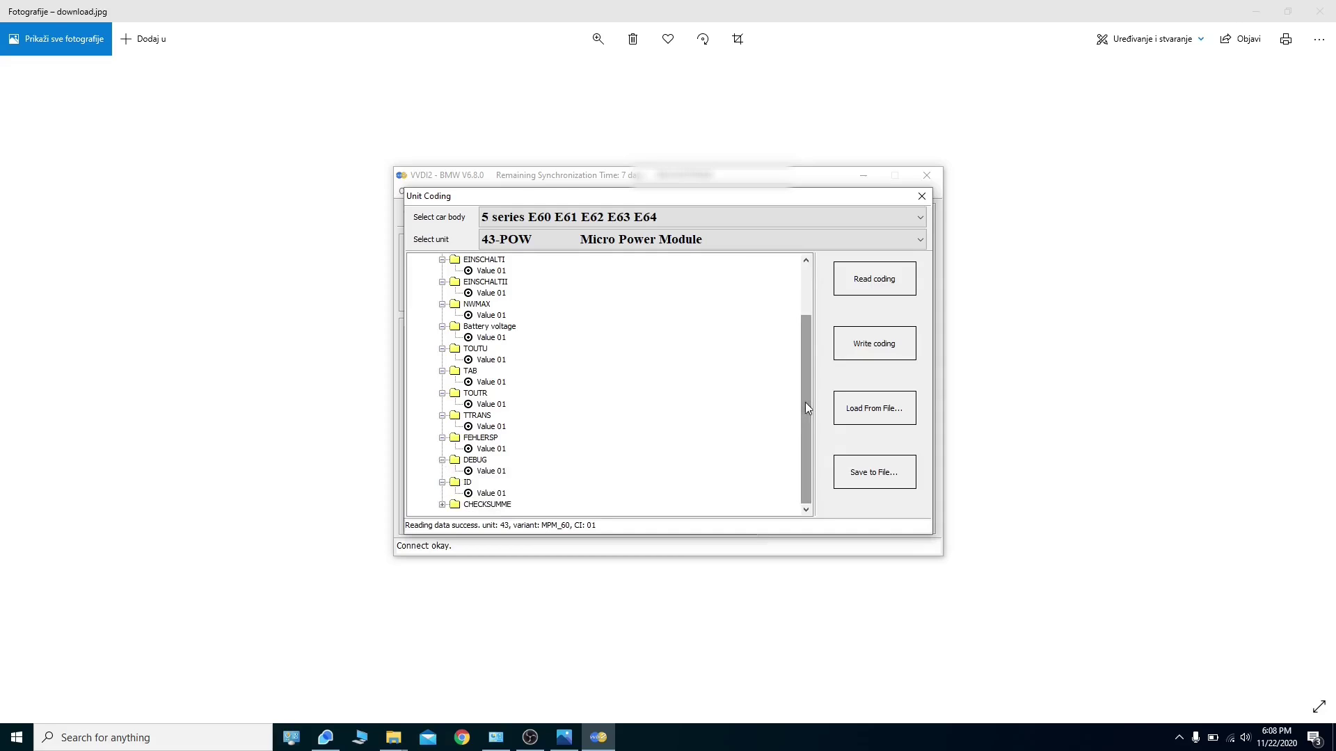
left_click(442, 505)
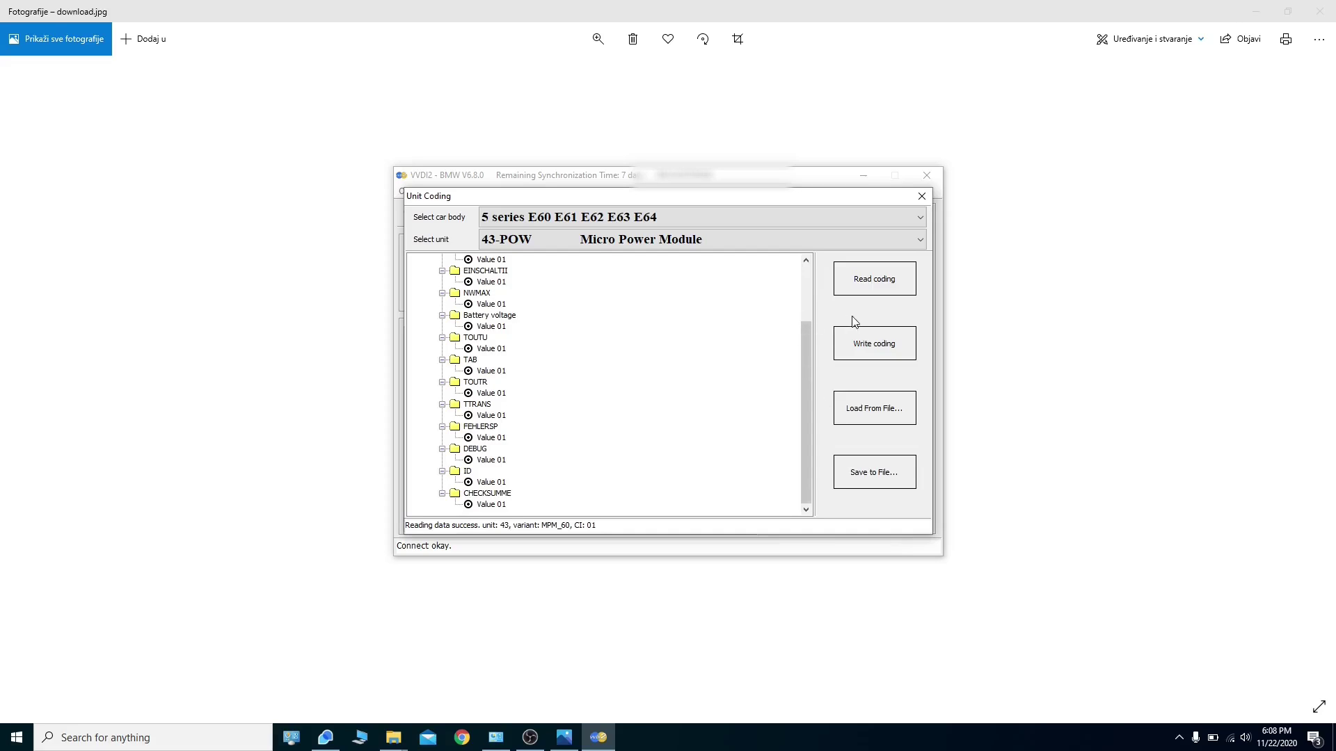
left_click(745, 234)
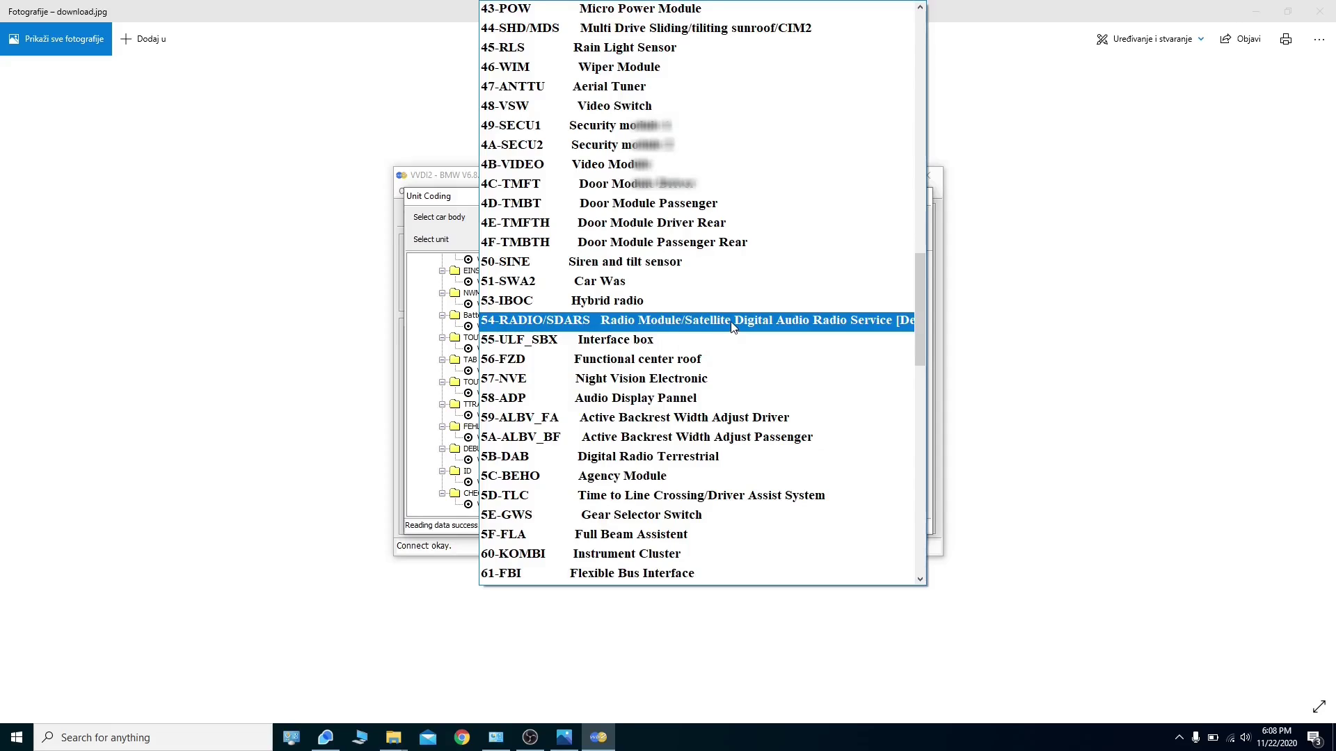
Try reading coding from 50-SINE Siren and tilt sensor, then from 80-CAS Car Access System 2.
left_click(750, 272)
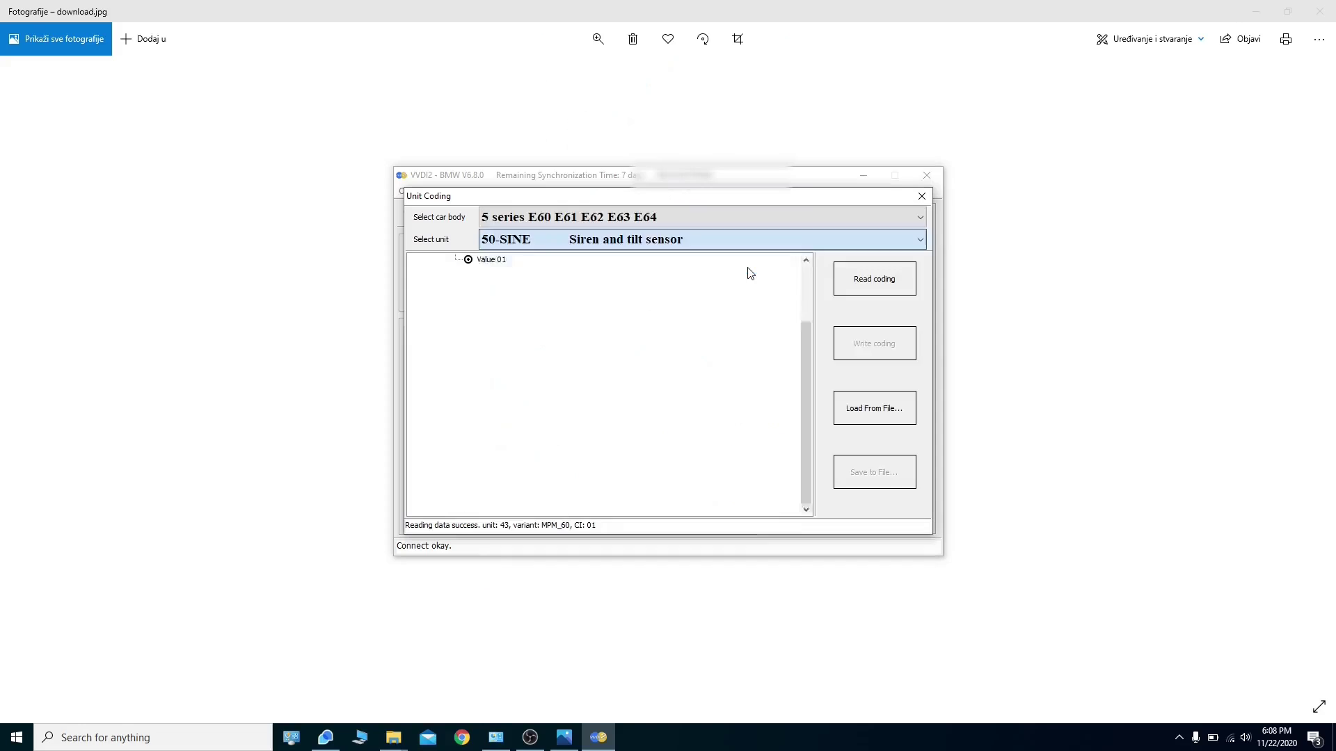
left_click(876, 289)
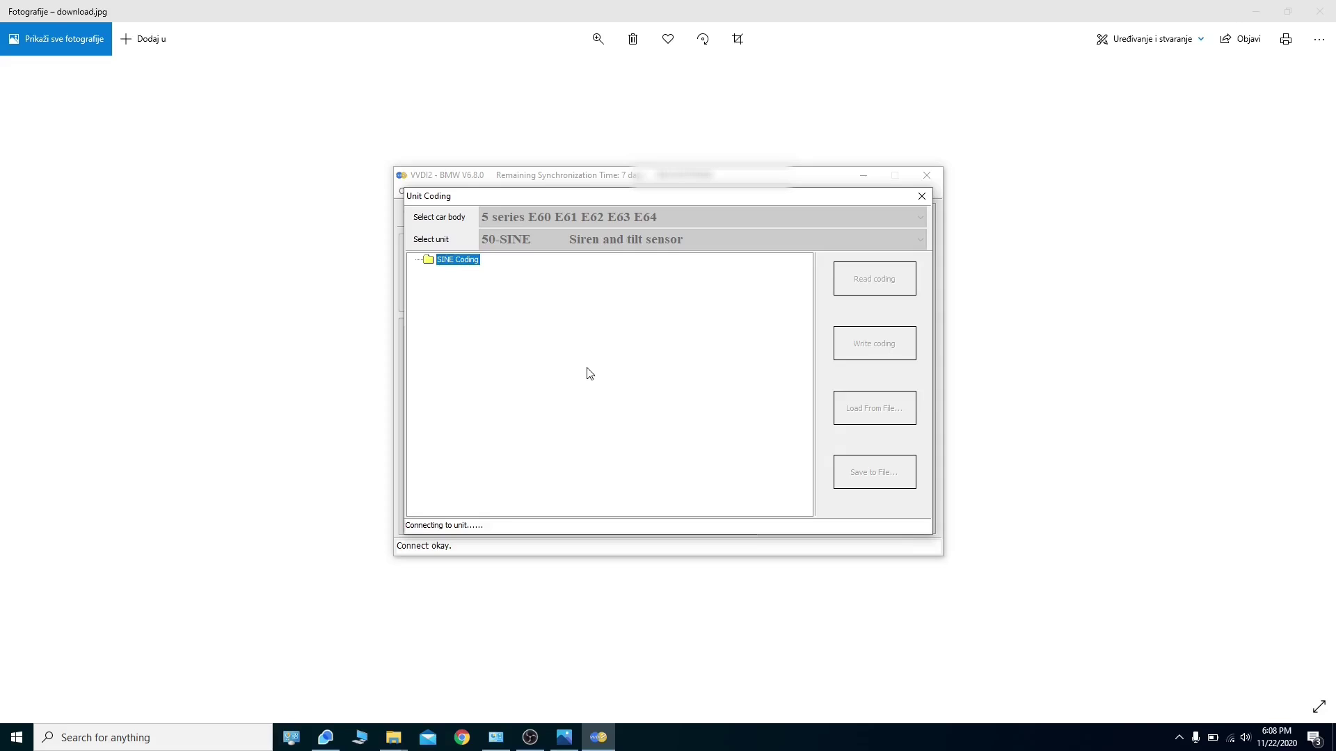
left_click(578, 240)
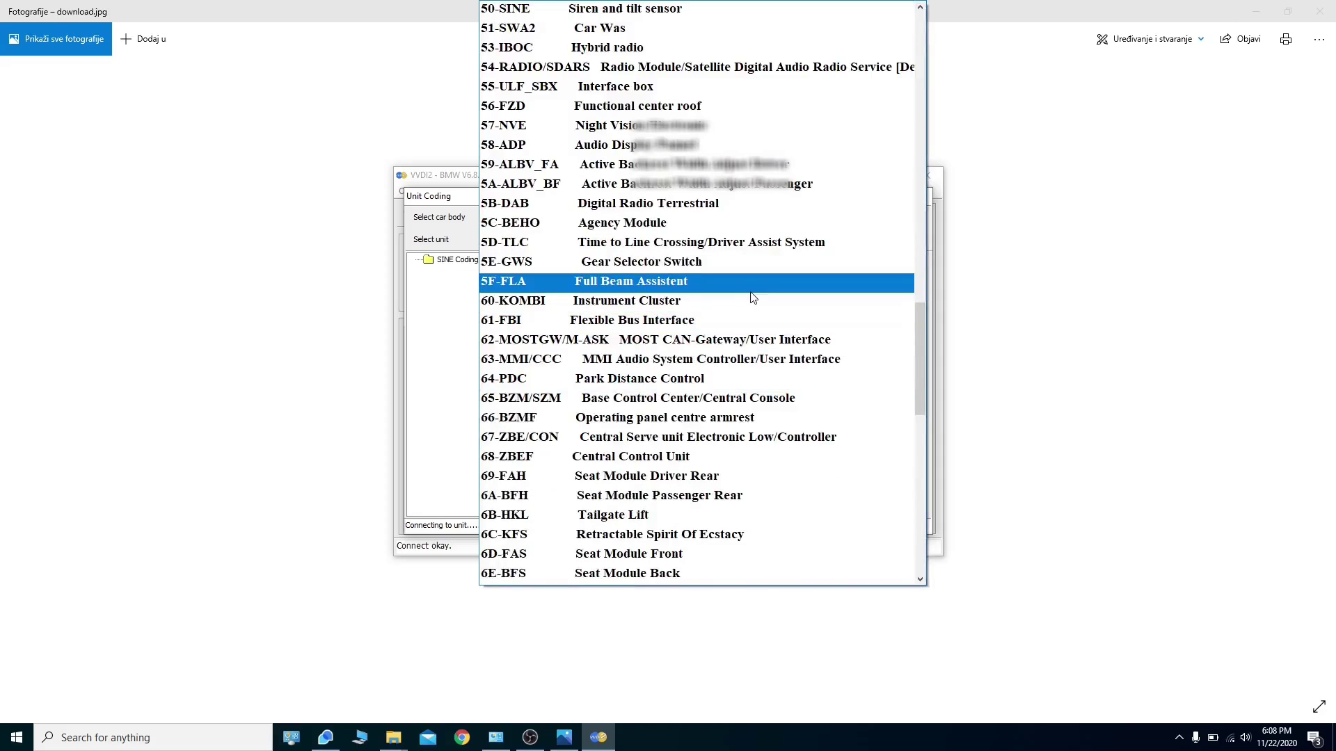
scroll(753, 298, "down", 3)
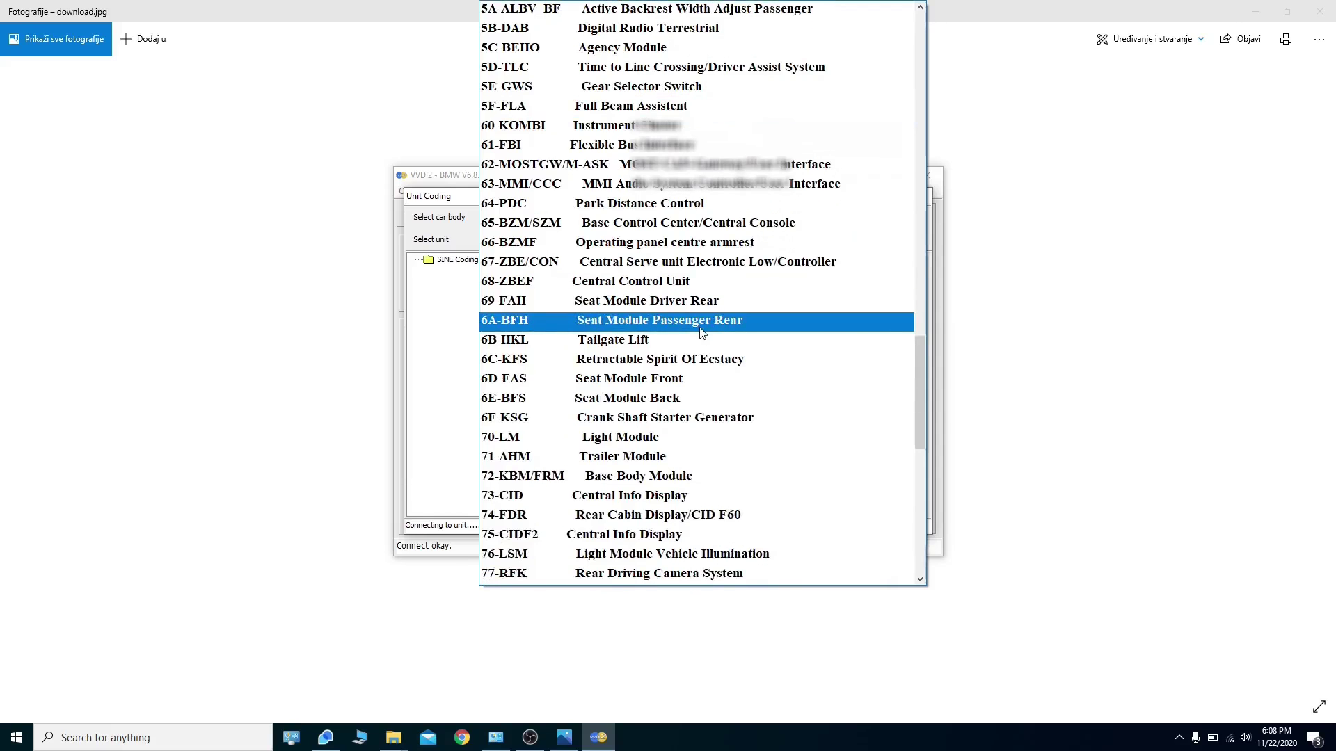
scroll(702, 332, "down", 5)
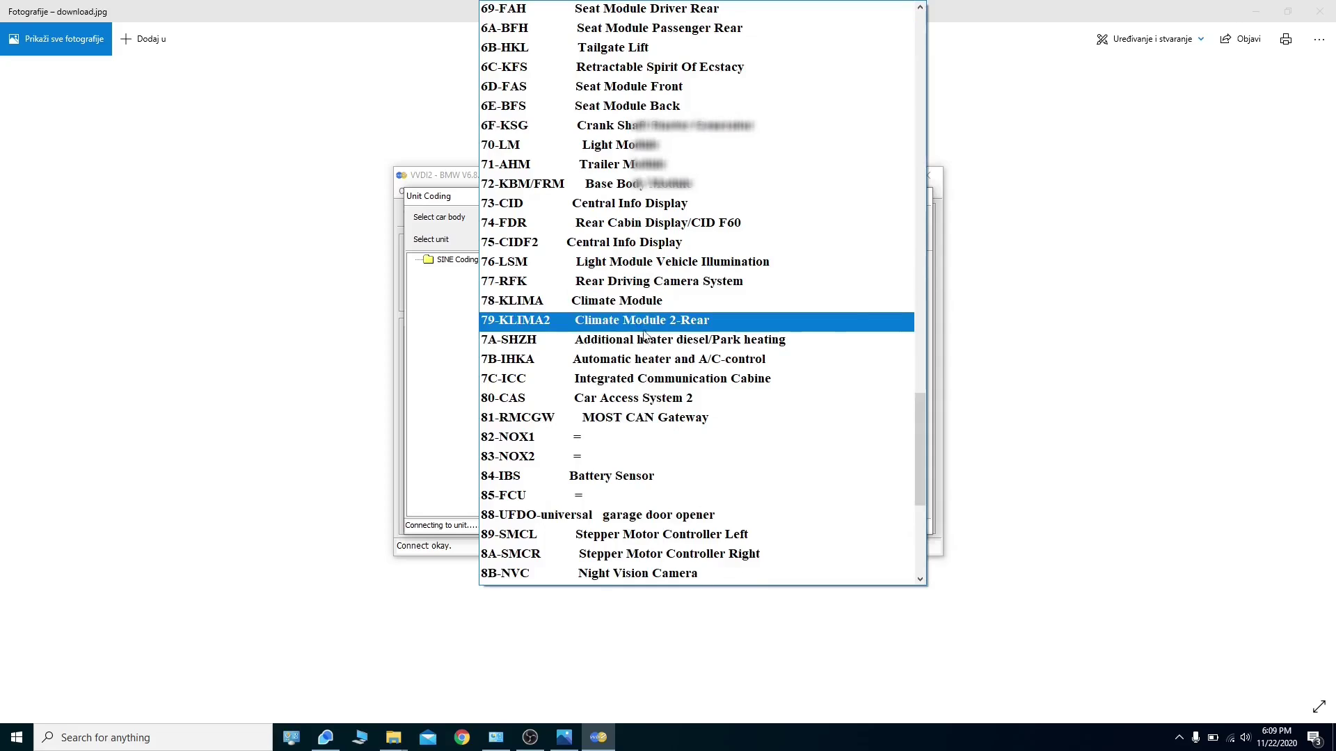
scroll(651, 336, "down", 1)
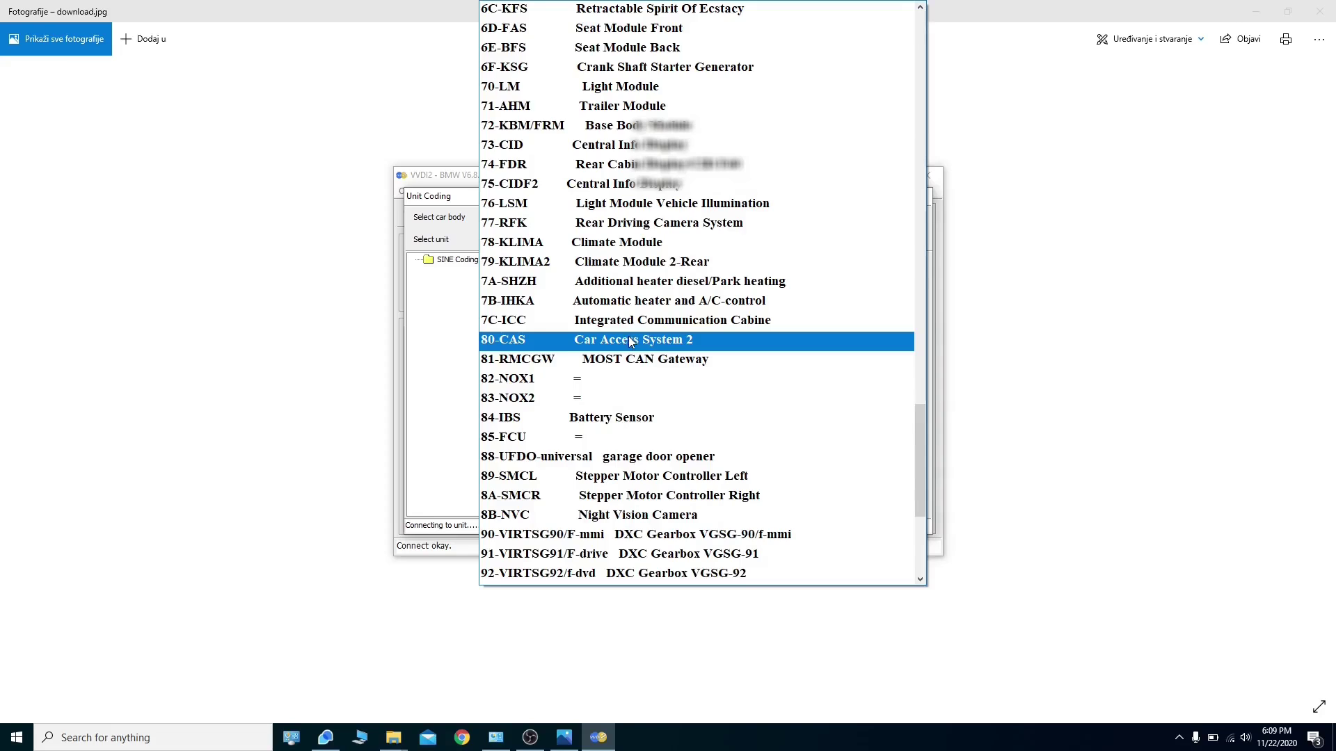
left_click(629, 341)
left_click(852, 285)
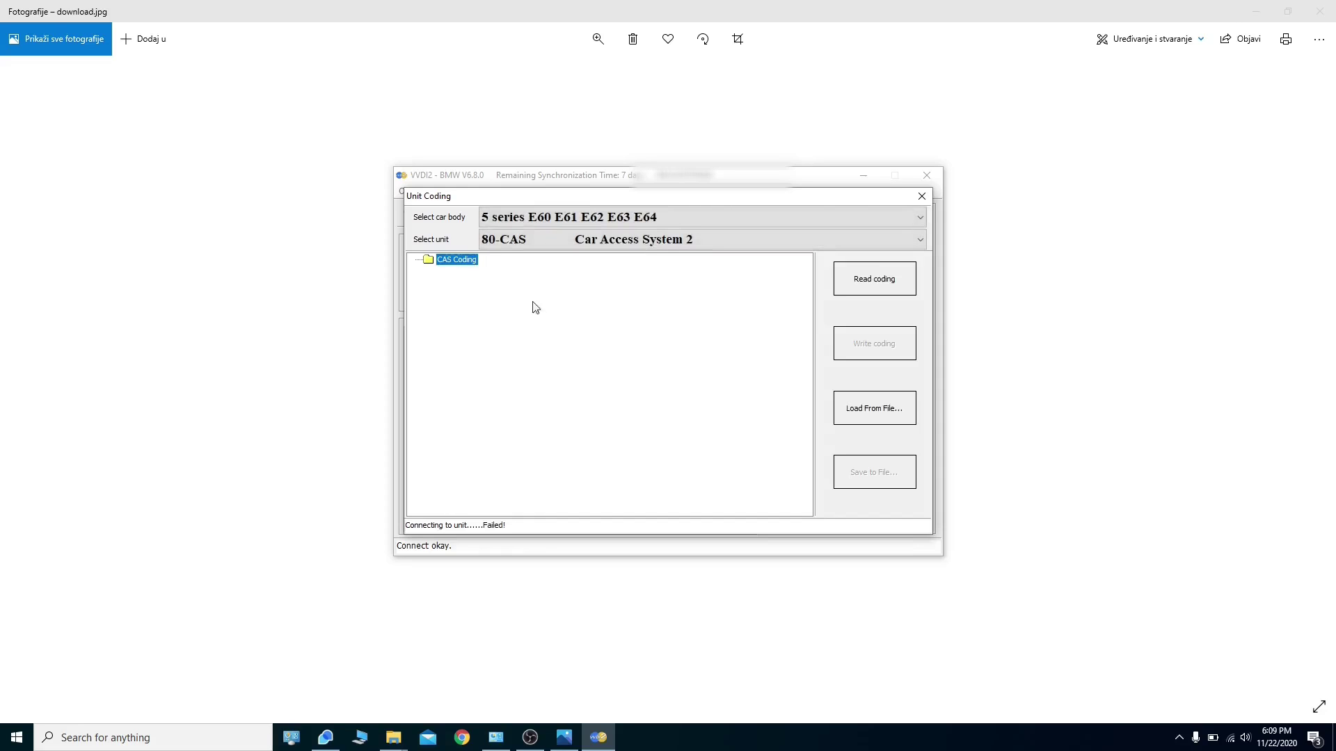
Choose 40-CAS Car Access System from the unit list and start reading its coding.
left_click(582, 240)
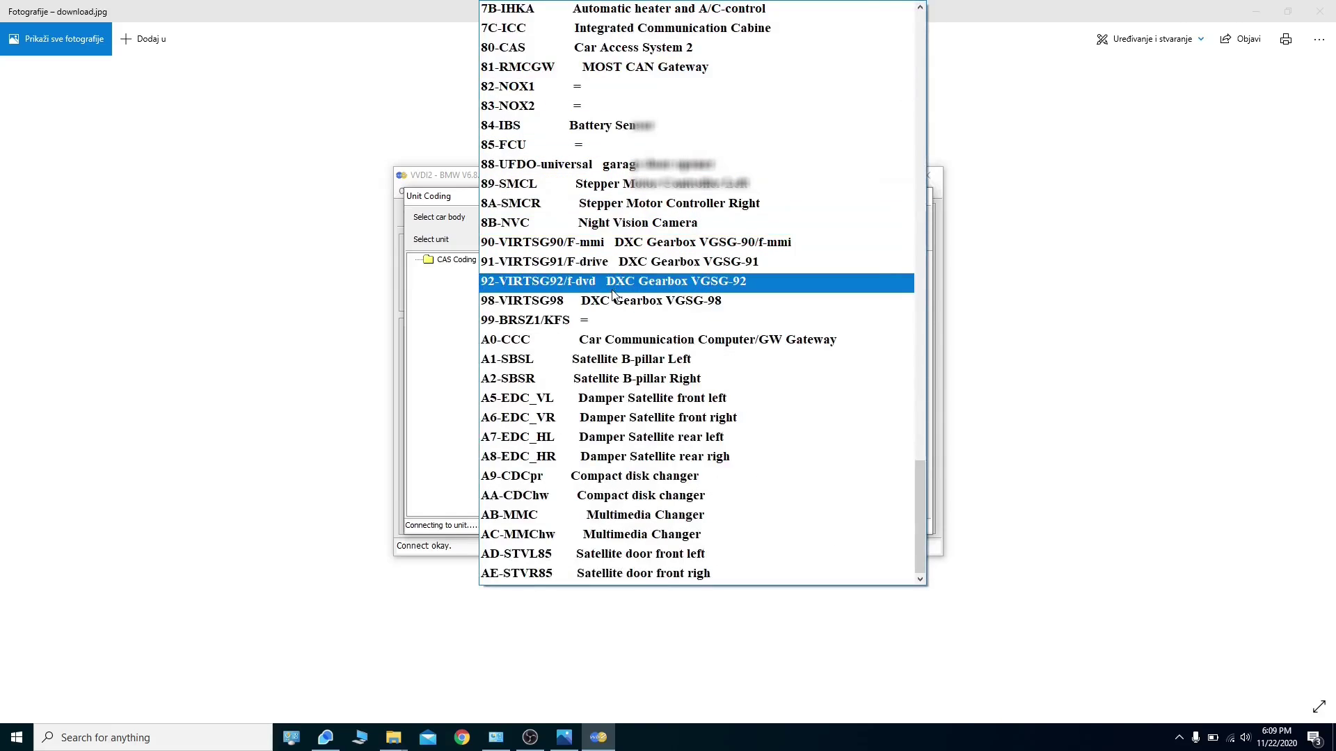
scroll(661, 360, "up", 3)
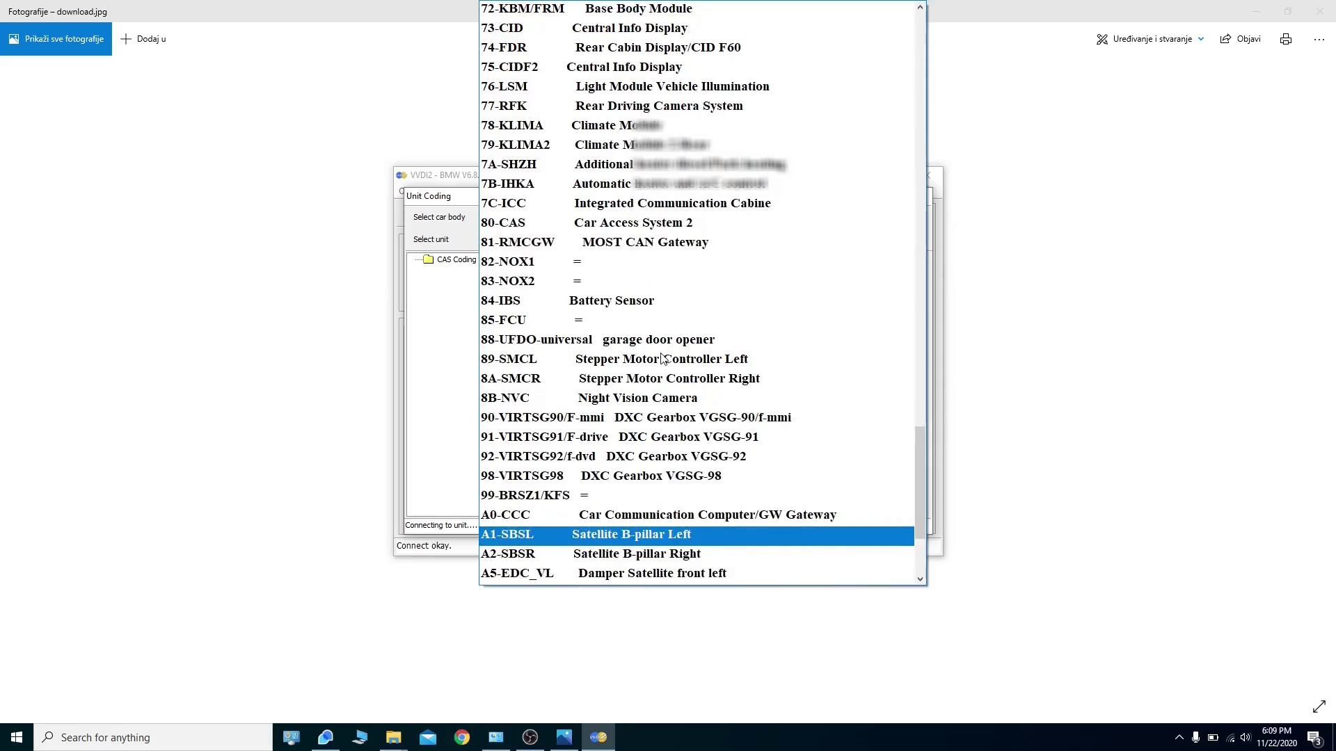
scroll(654, 222, "up", 4)
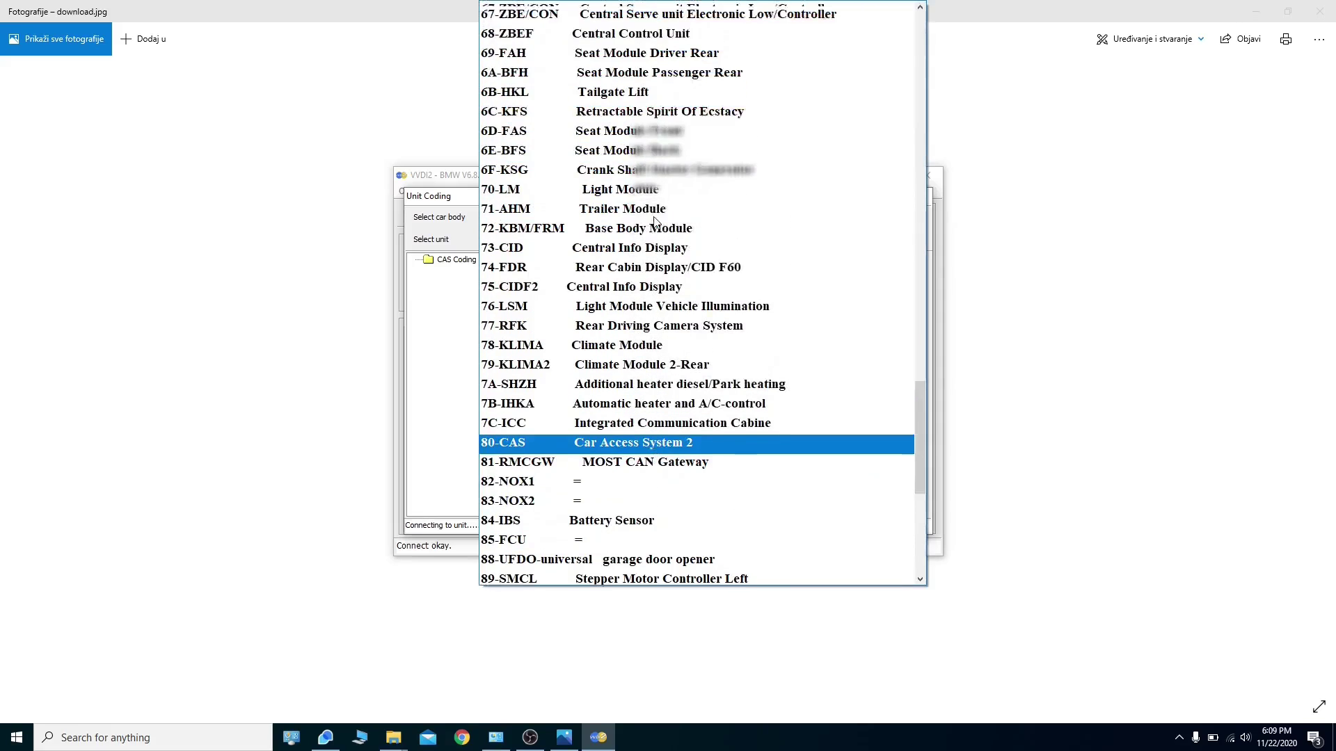
scroll(656, 223, "up", 4)
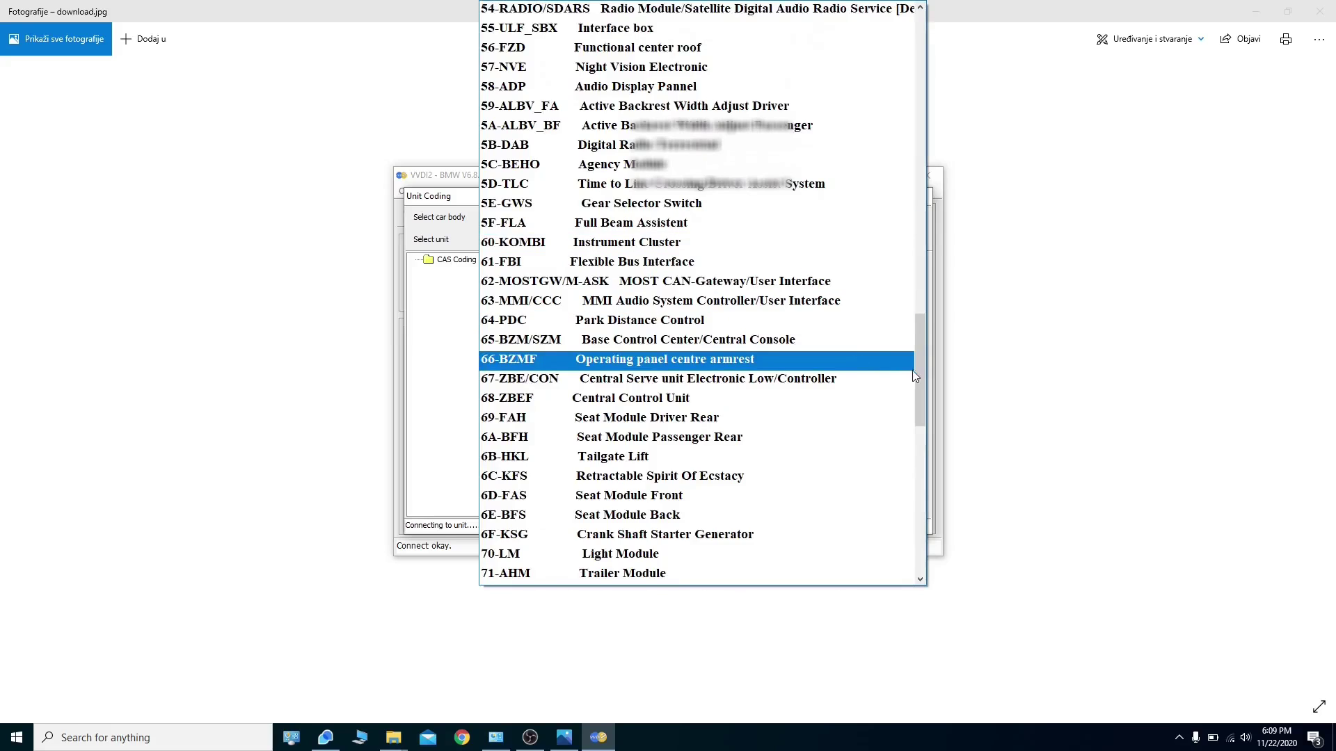
left_click_drag(914, 370, 913, 292)
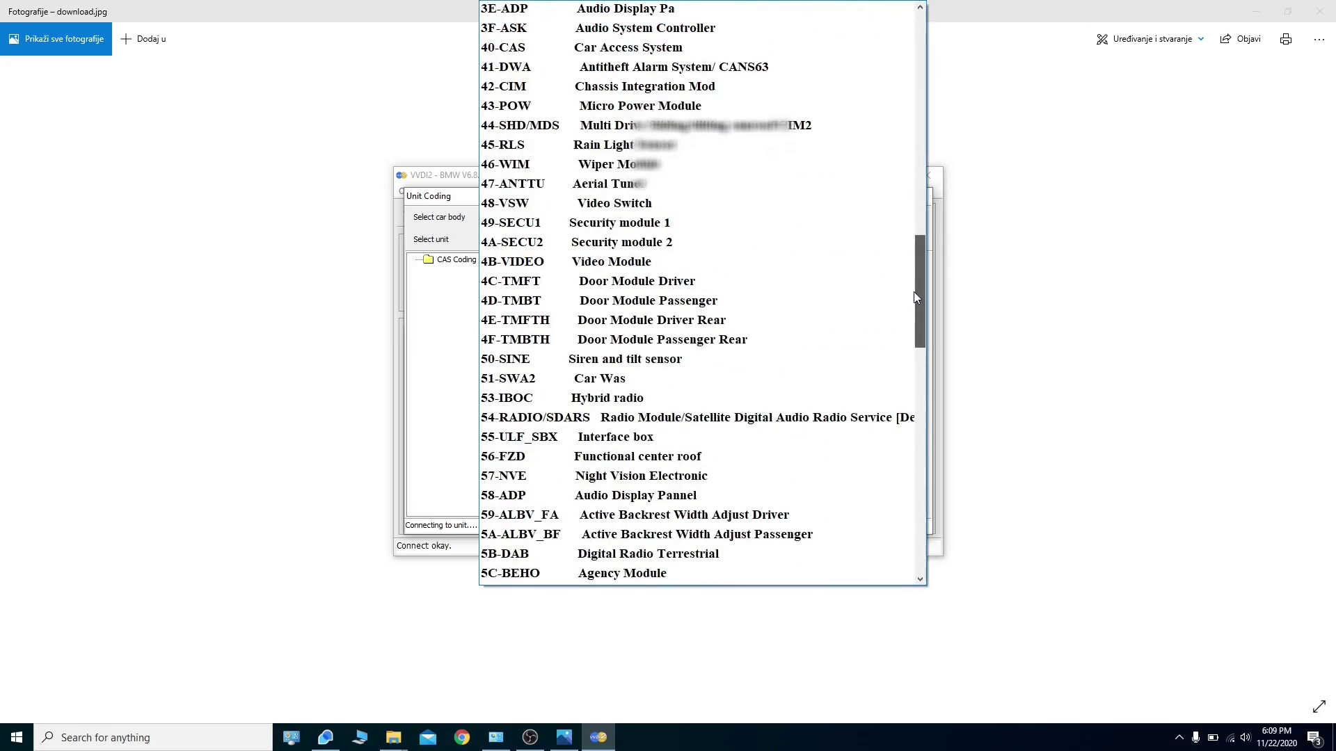
left_click(638, 47)
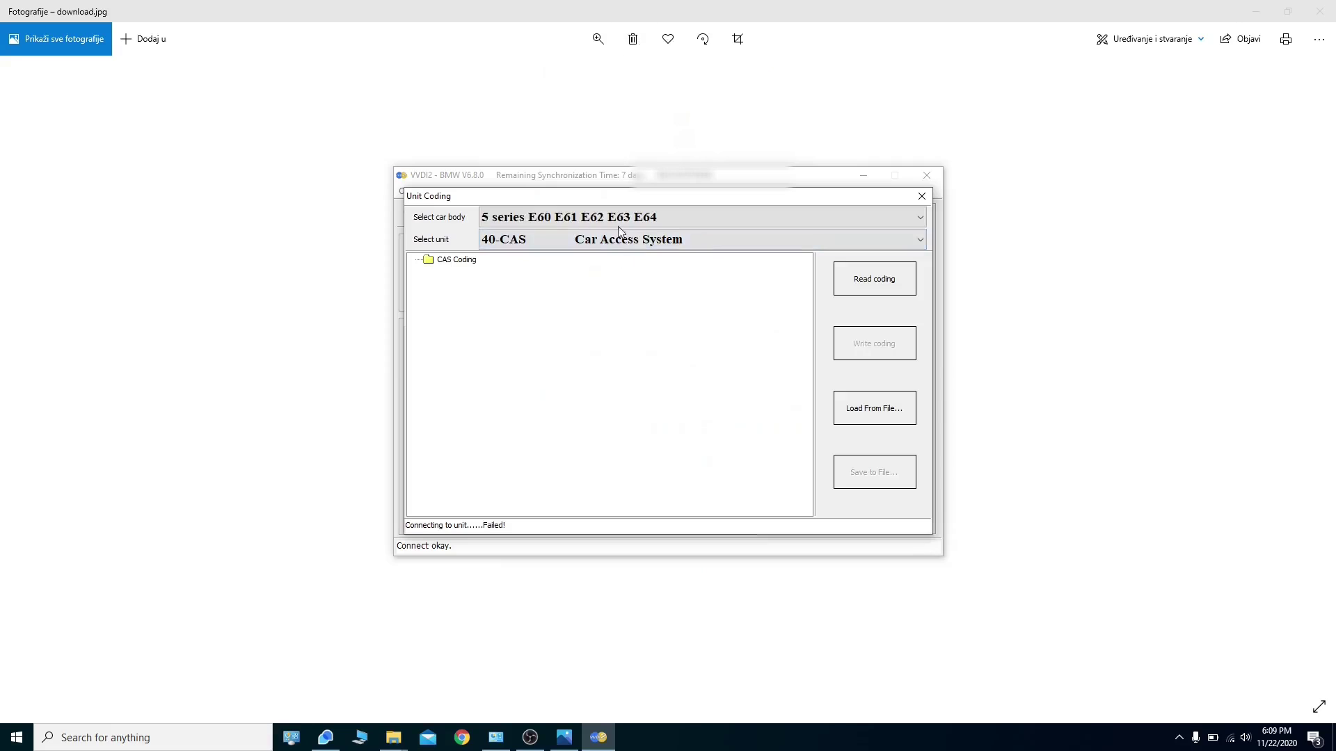
left_click(861, 284)
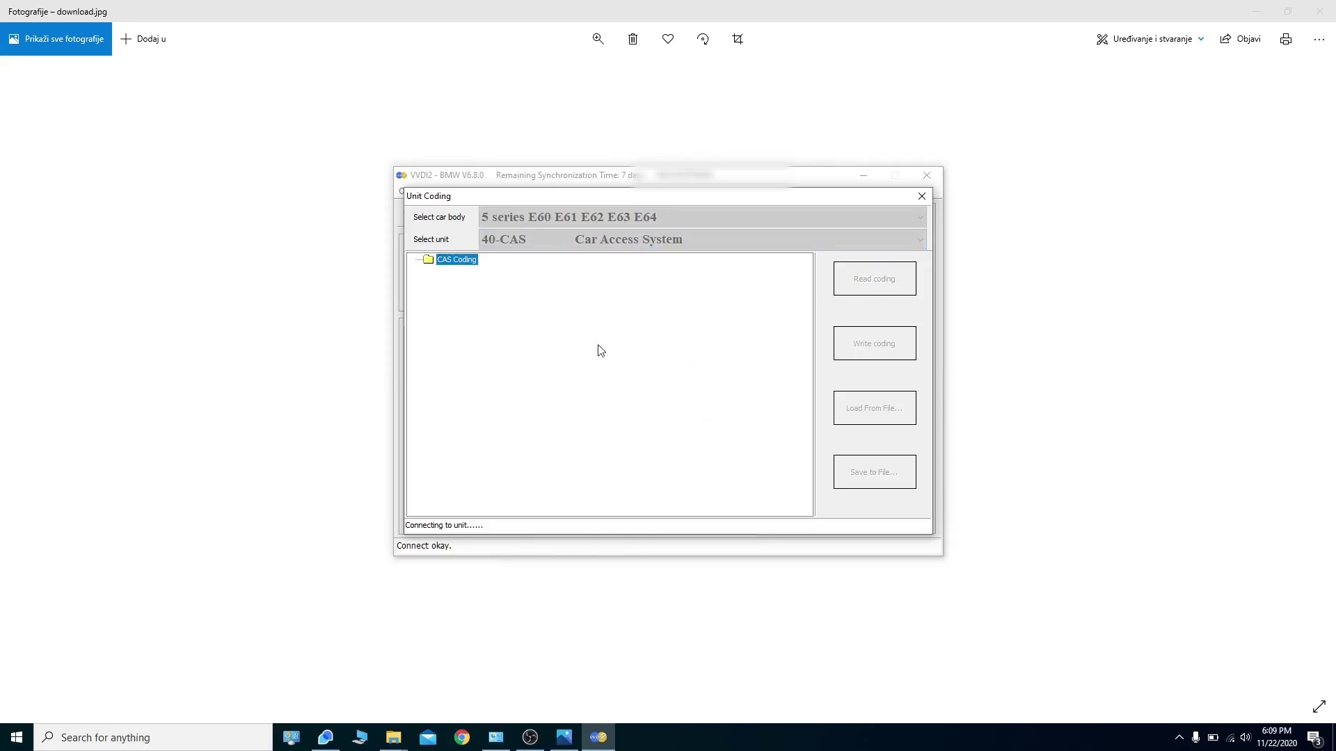